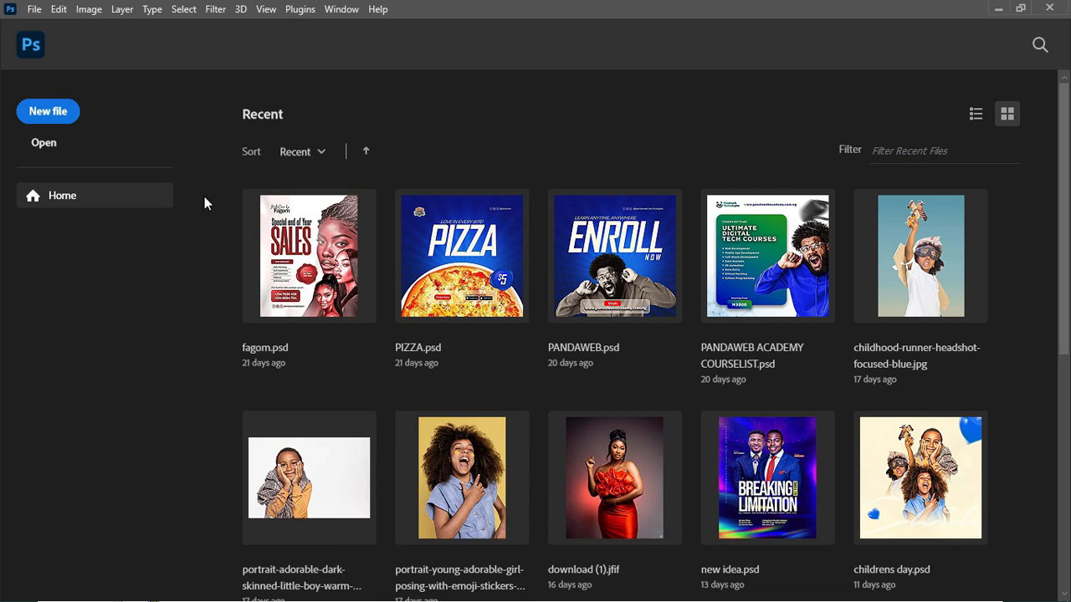
- Create a new 1280 x 720 pixel document at 300 pixels/centimeter, RGB Color, 8 bit, with a white background
click(46, 115)
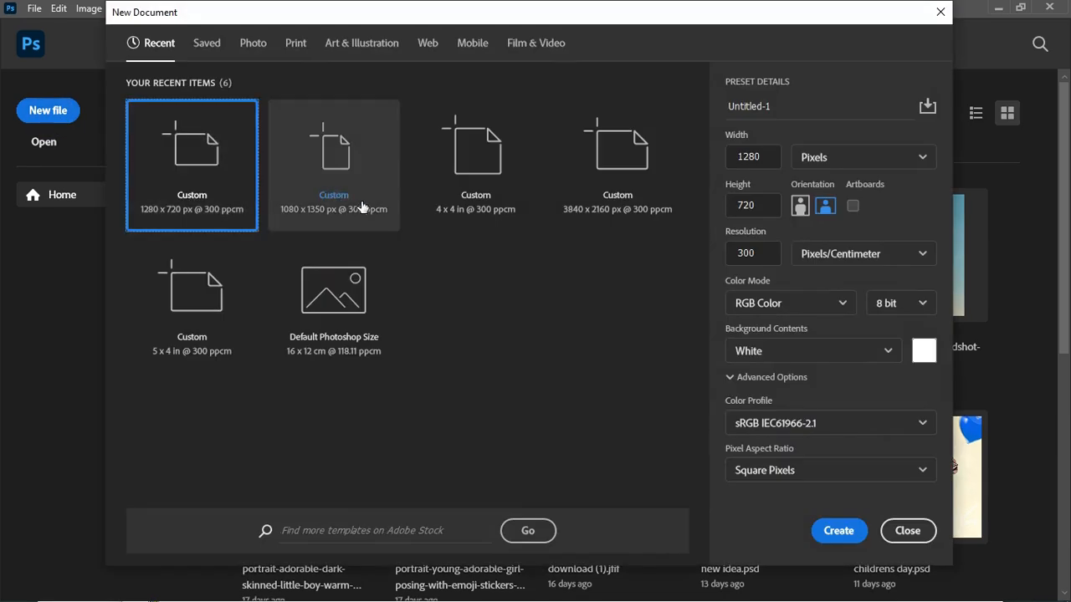
click(857, 156)
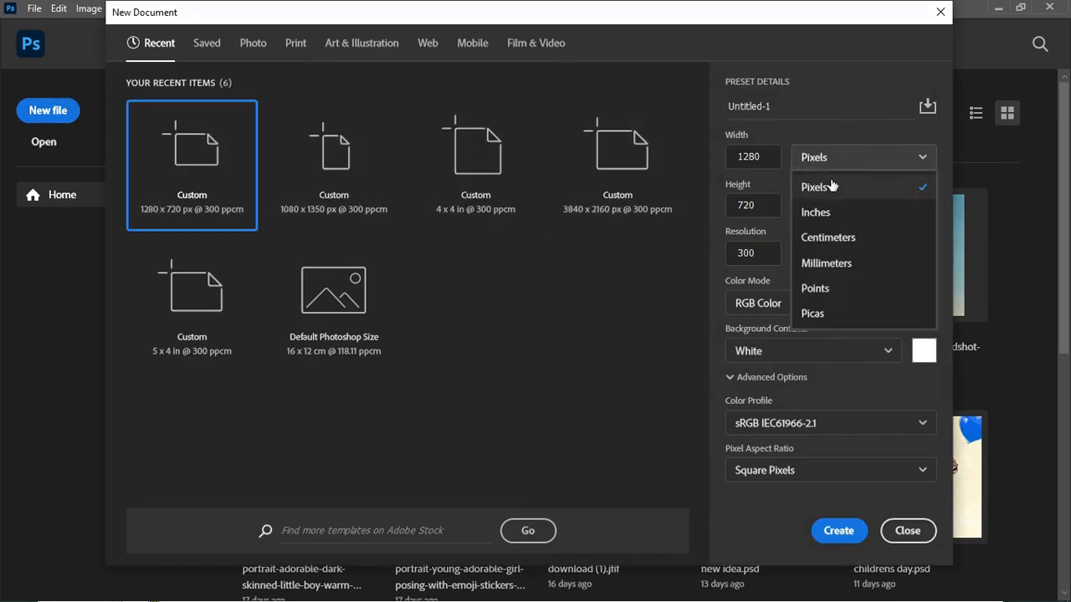
click(830, 186)
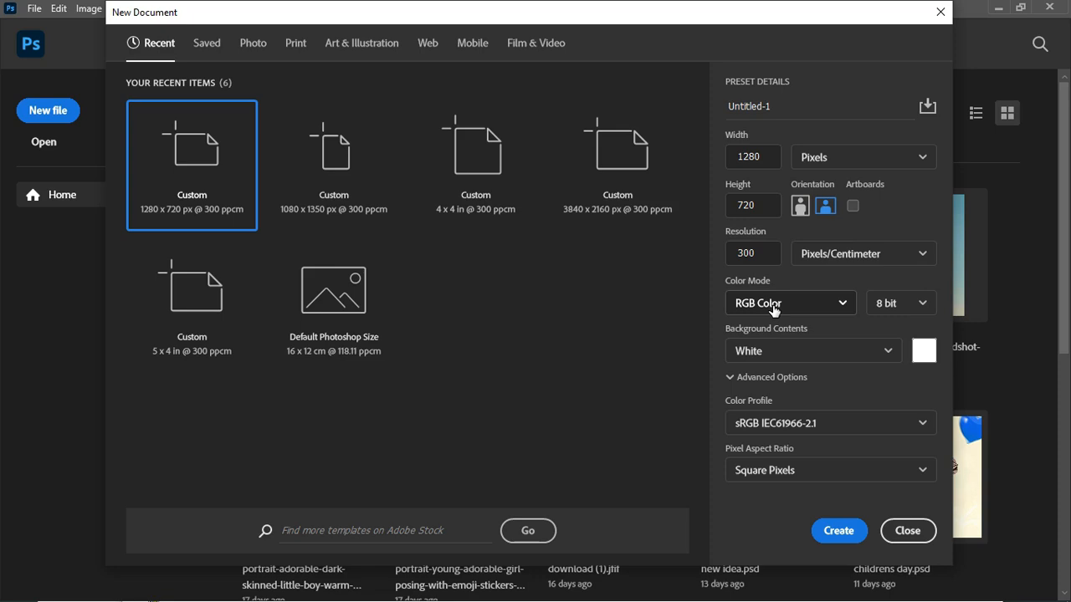
click(790, 100)
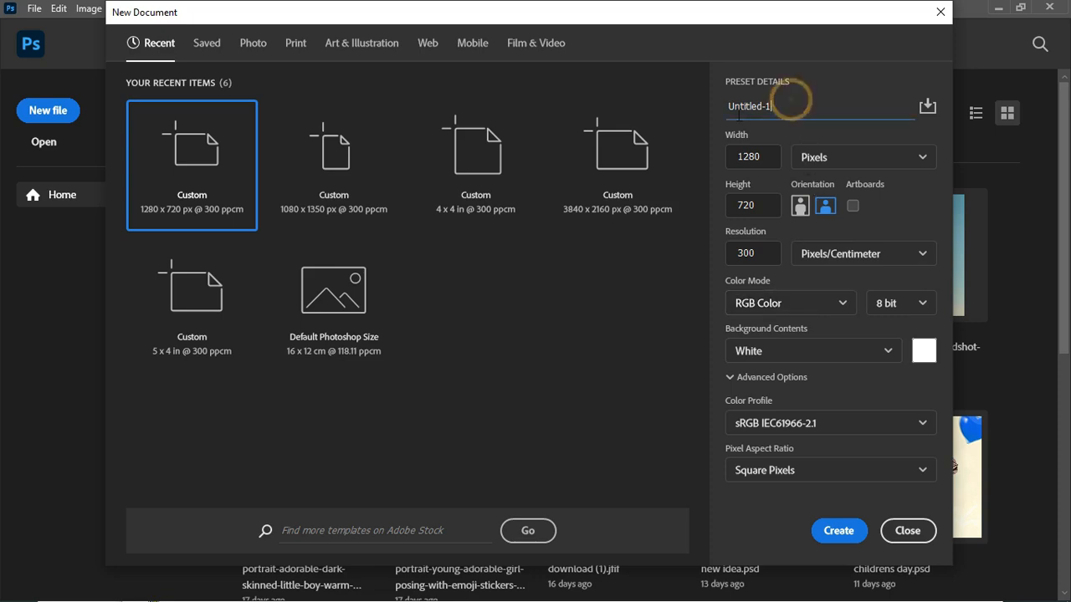
double_click(799, 102)
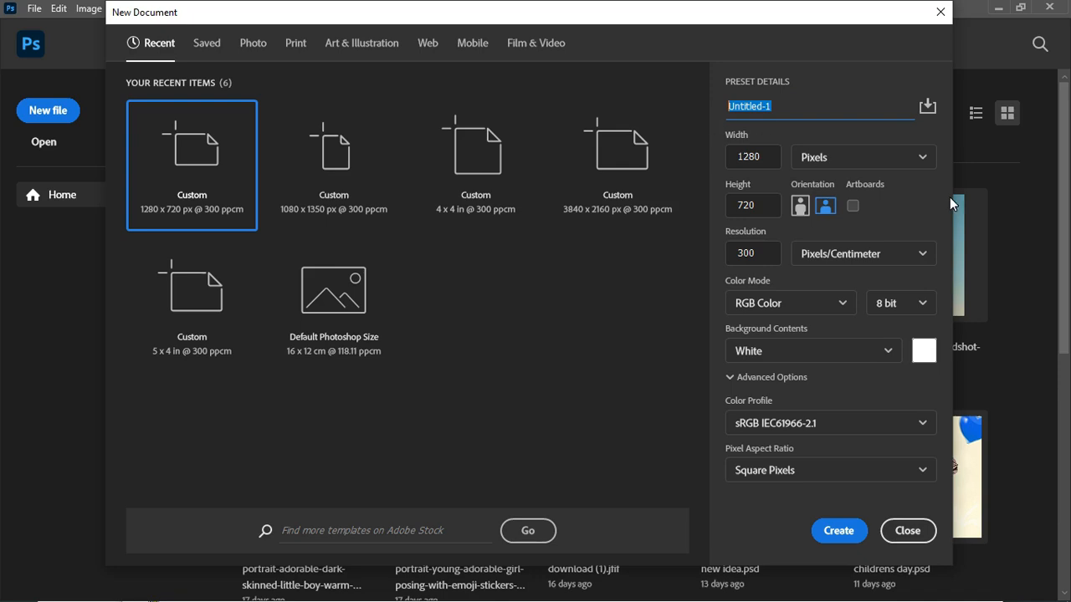
click(838, 536)
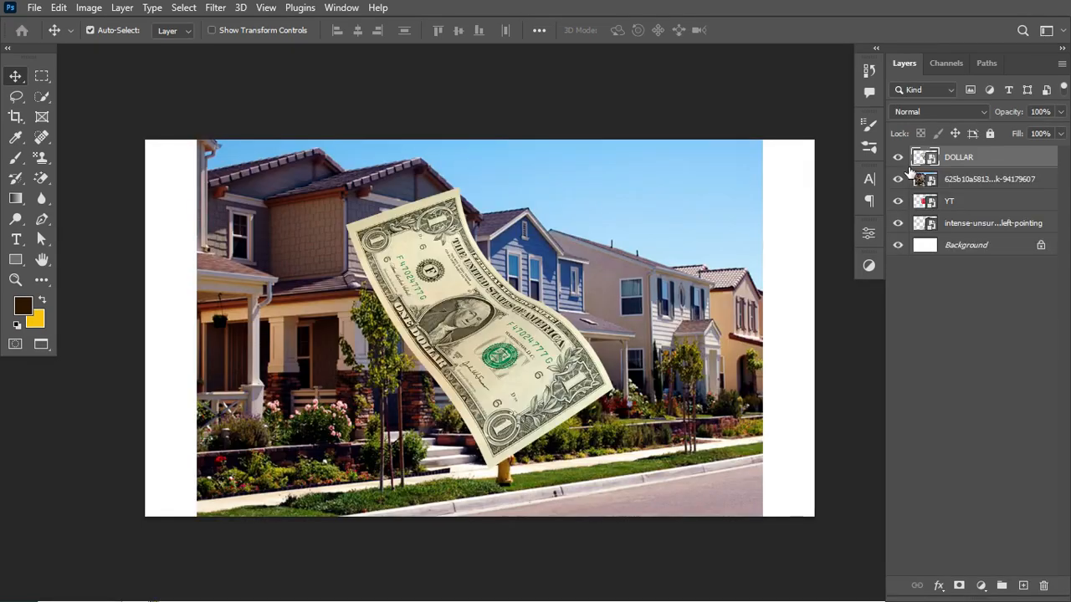
- Hide the DOLLAR, house photo, YT and pointing woman layers so only the white Background shows
click(898, 158)
click(898, 179)
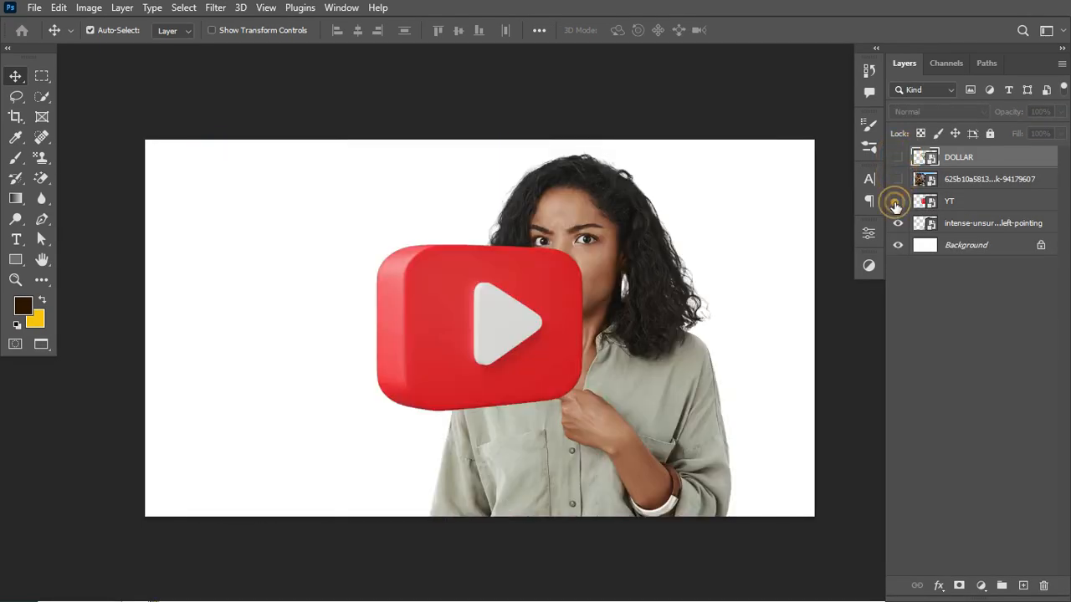
click(898, 201)
click(898, 222)
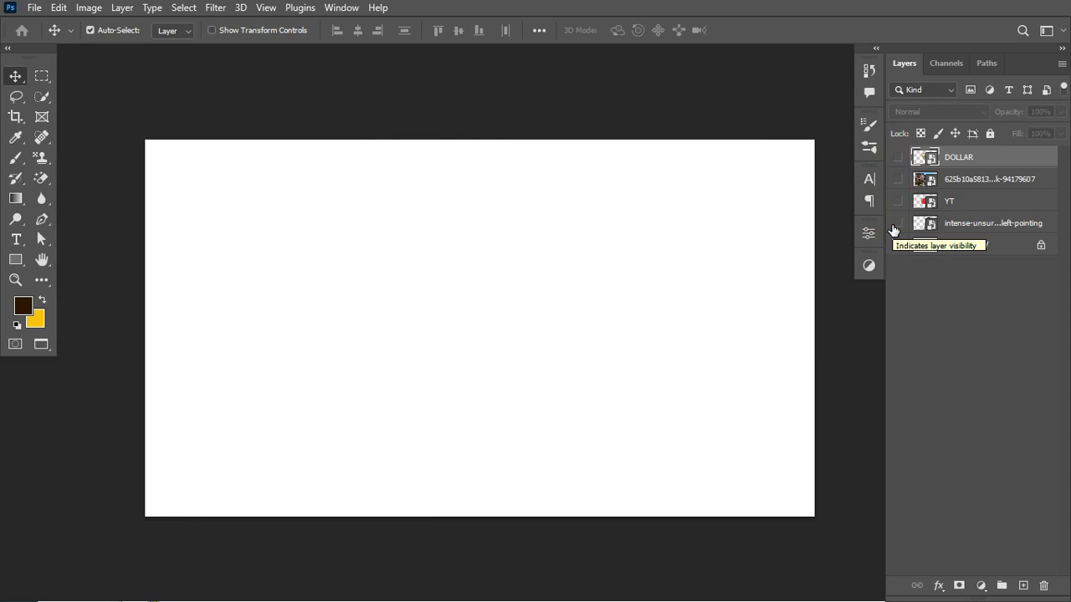
- Move the house photo layer directly above the Background layer and make it visible
click(973, 224)
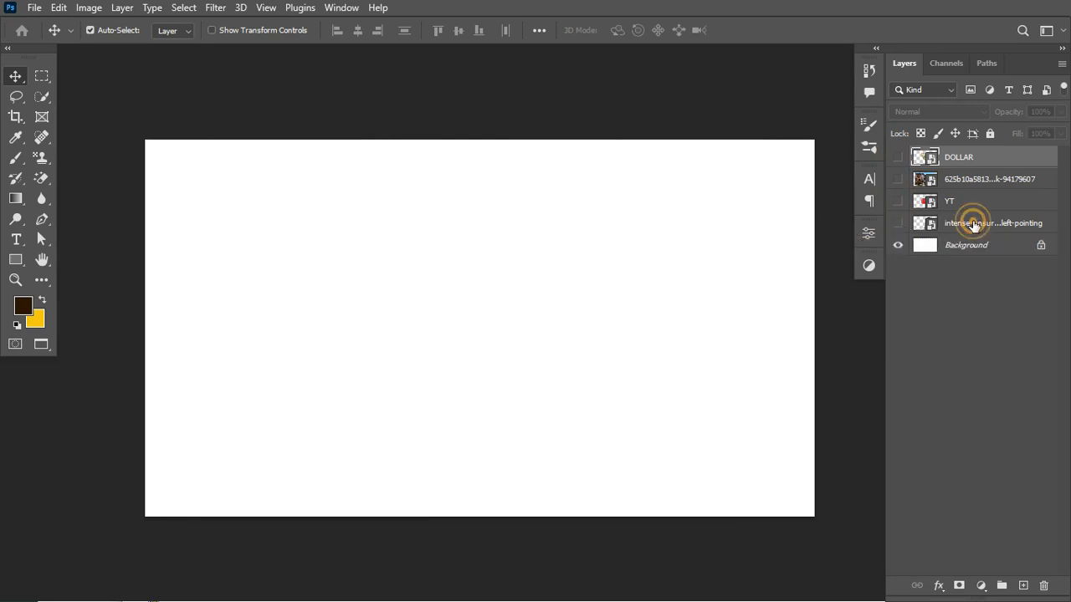
drag(977, 177, 934, 240)
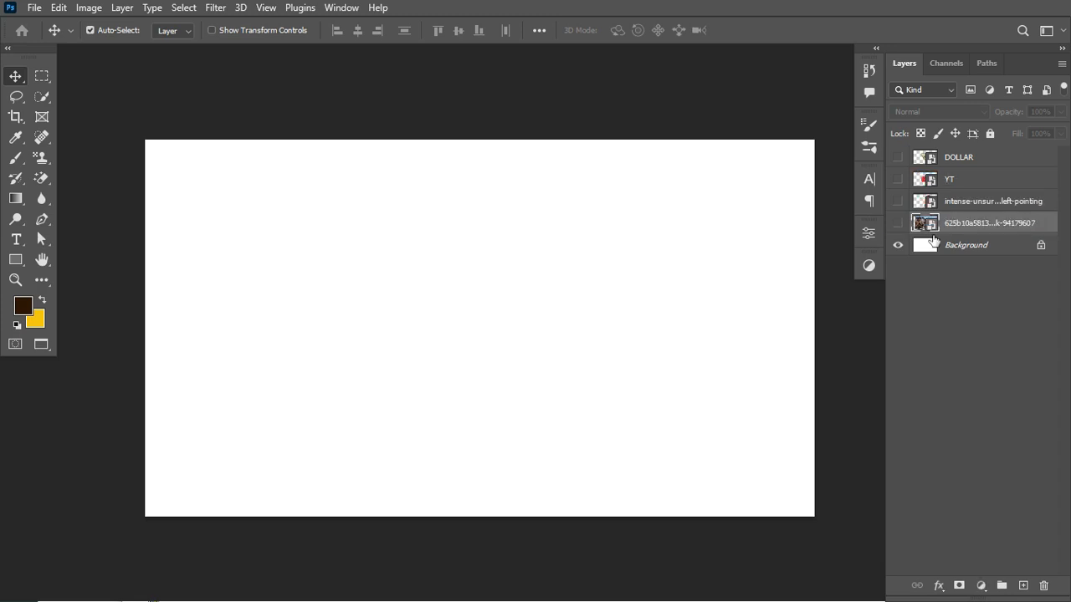
click(897, 222)
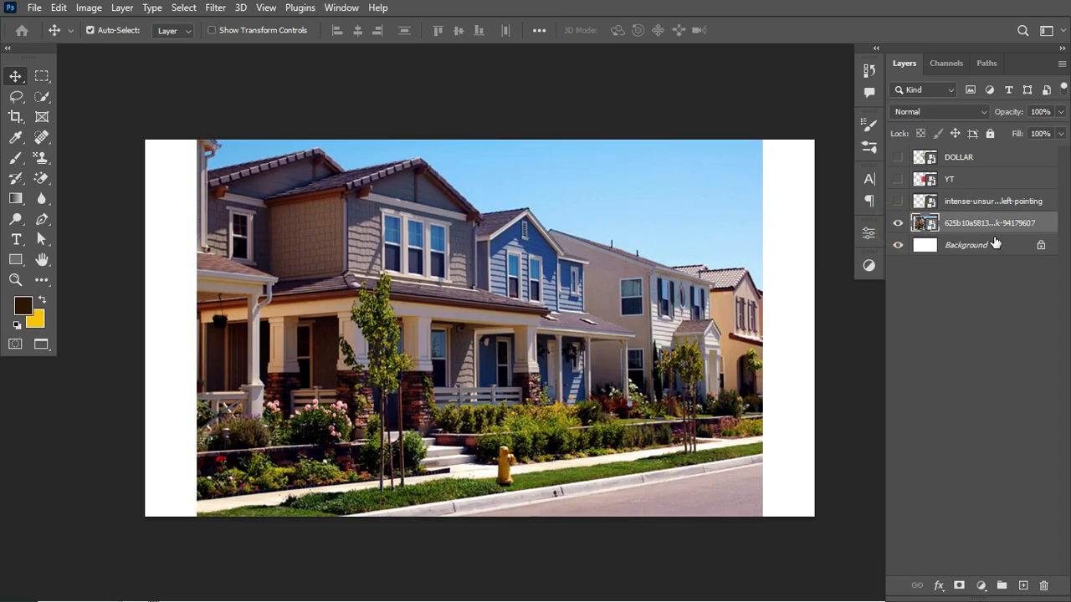
- Shift the house photo with Free Transform until it meets the right edge of the canvas
key(ctrl)
key(ctrl+t)
drag(576, 268, 627, 288)
key(Return)
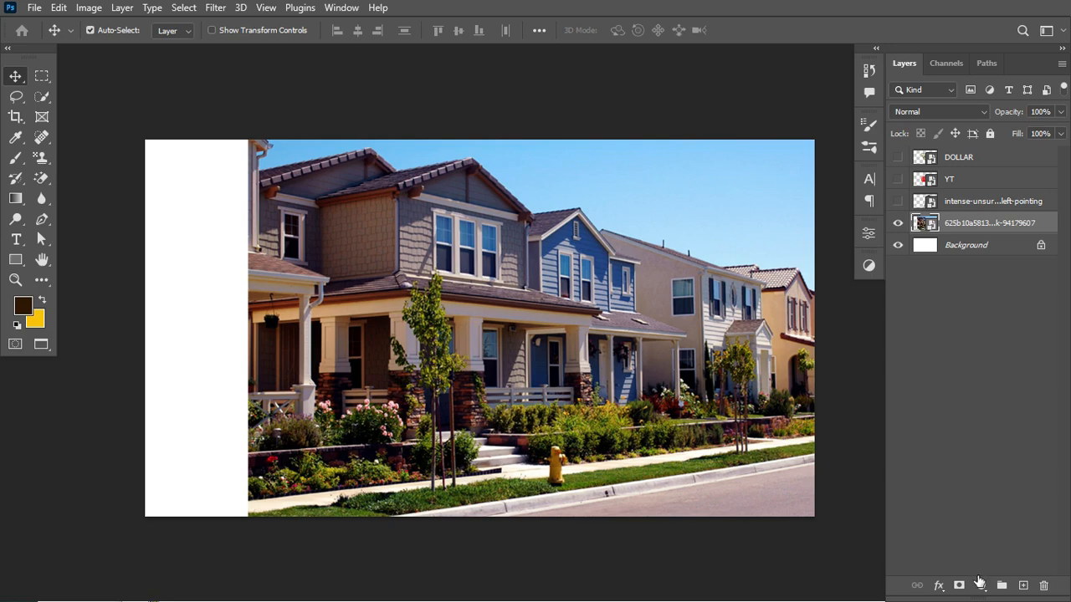
- Add a dark brown Solid Color fill layer (#2c1701) above the house photo and set its opacity to 85%
click(980, 585)
click(987, 301)
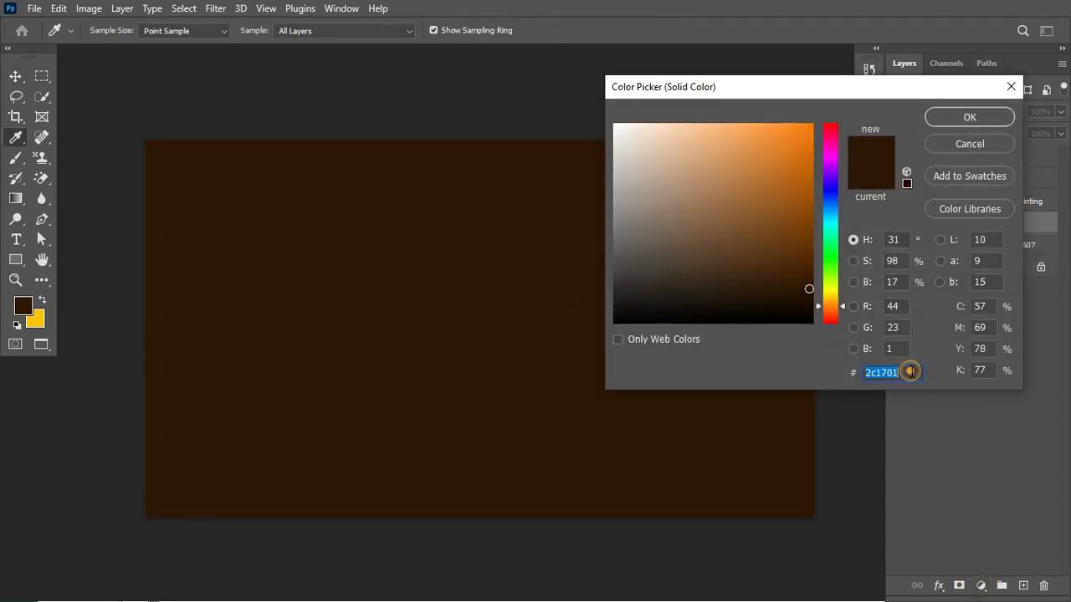
click(910, 372)
click(977, 117)
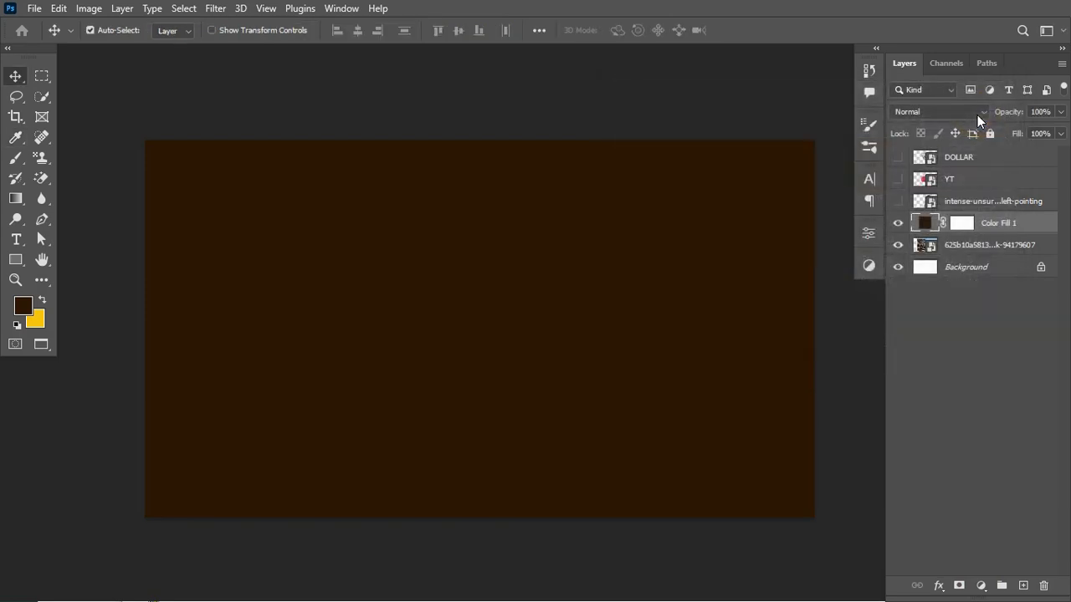
drag(1011, 119, 999, 121)
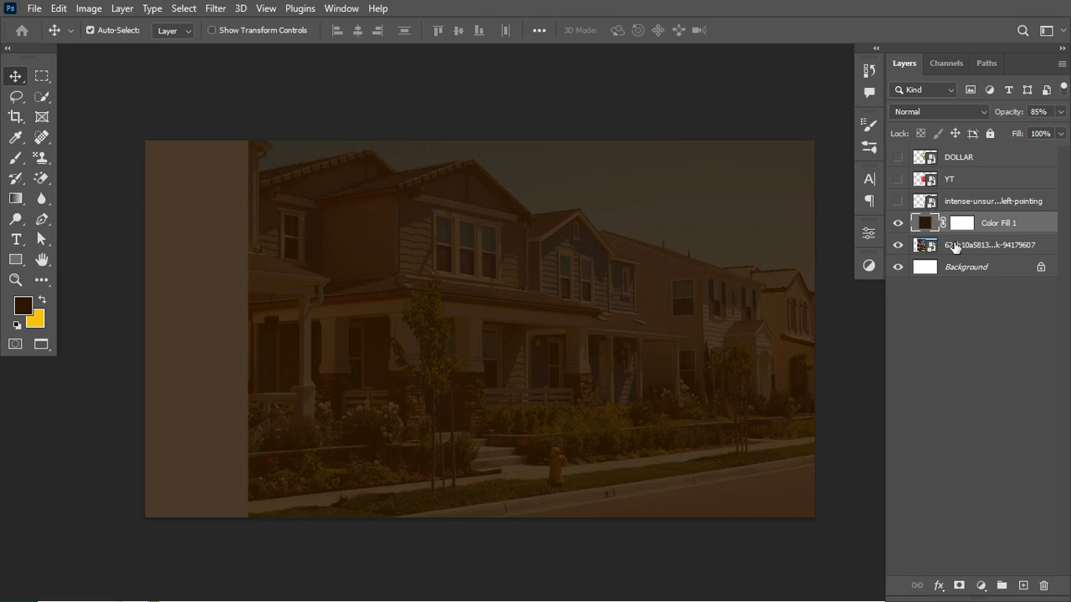
- Apply a Gaussian Blur with a 4.3 pixel radius to the house photo layer
click(954, 242)
click(899, 245)
click(898, 245)
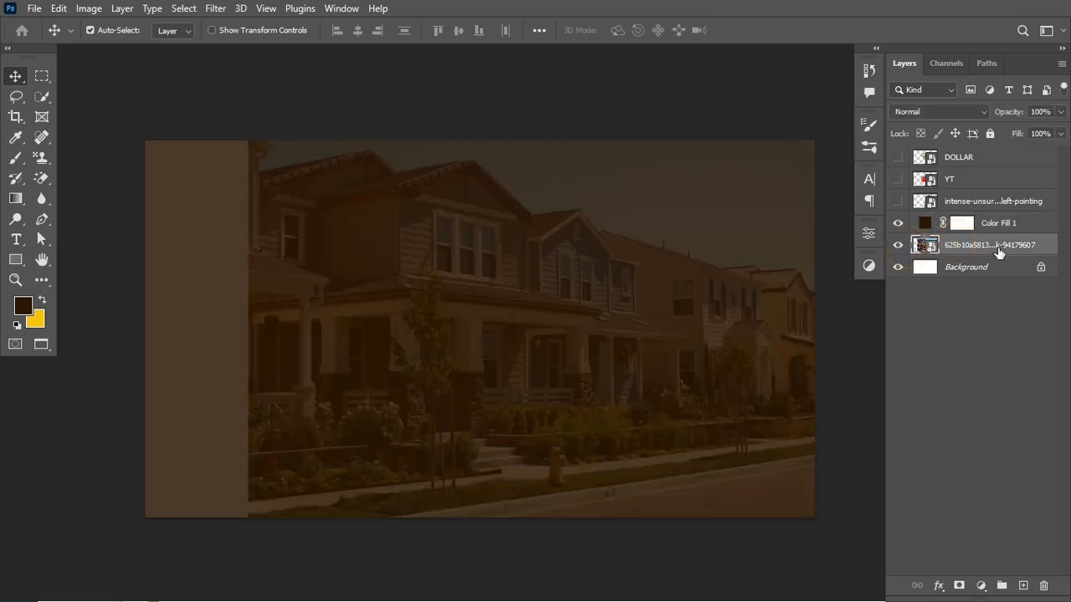
click(215, 8)
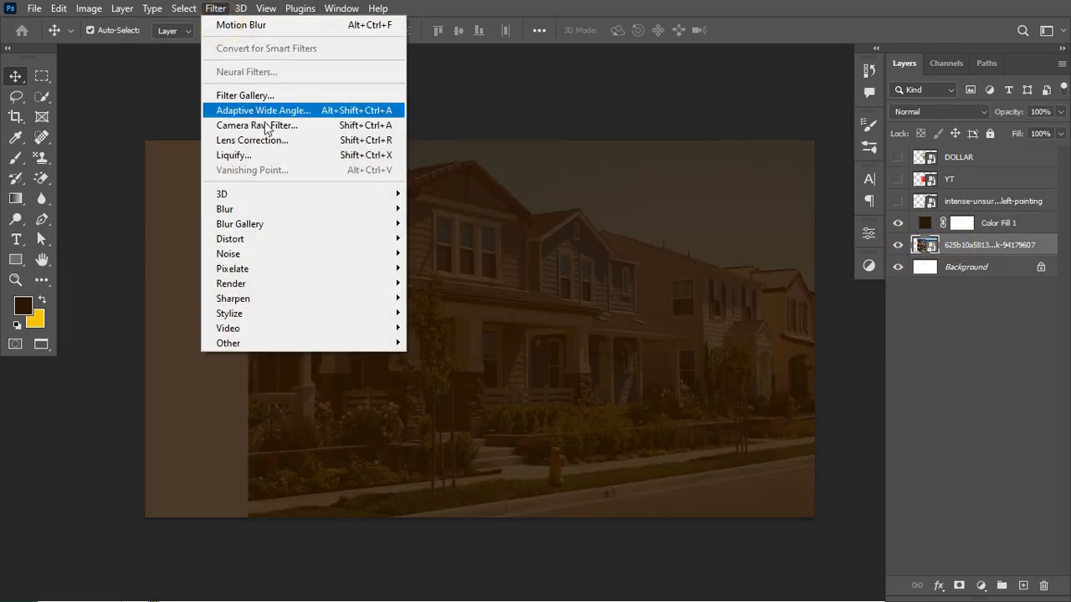
mouse_move(304, 209)
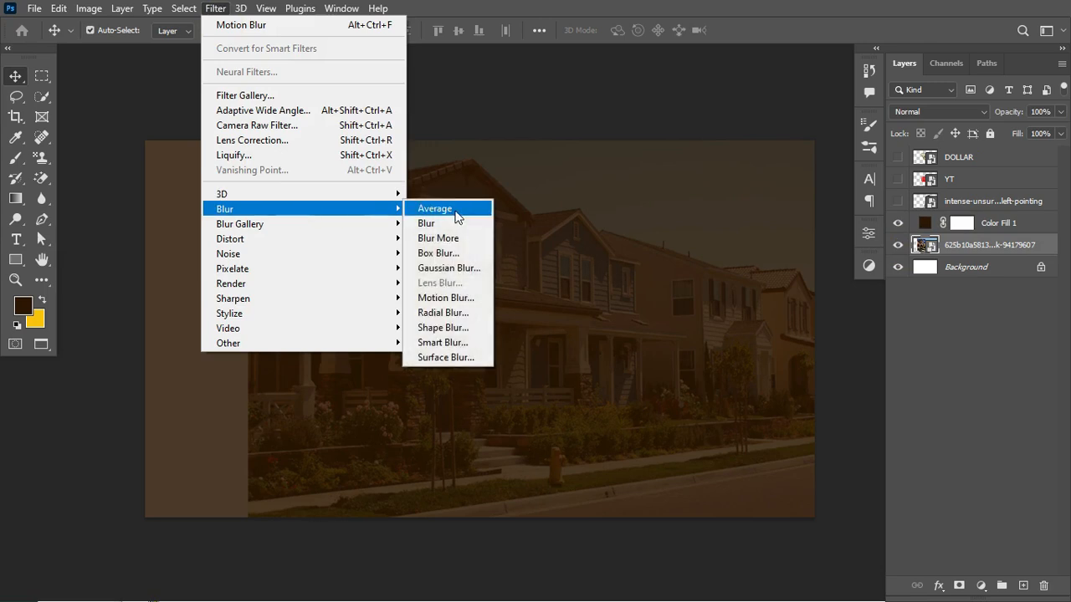
click(446, 268)
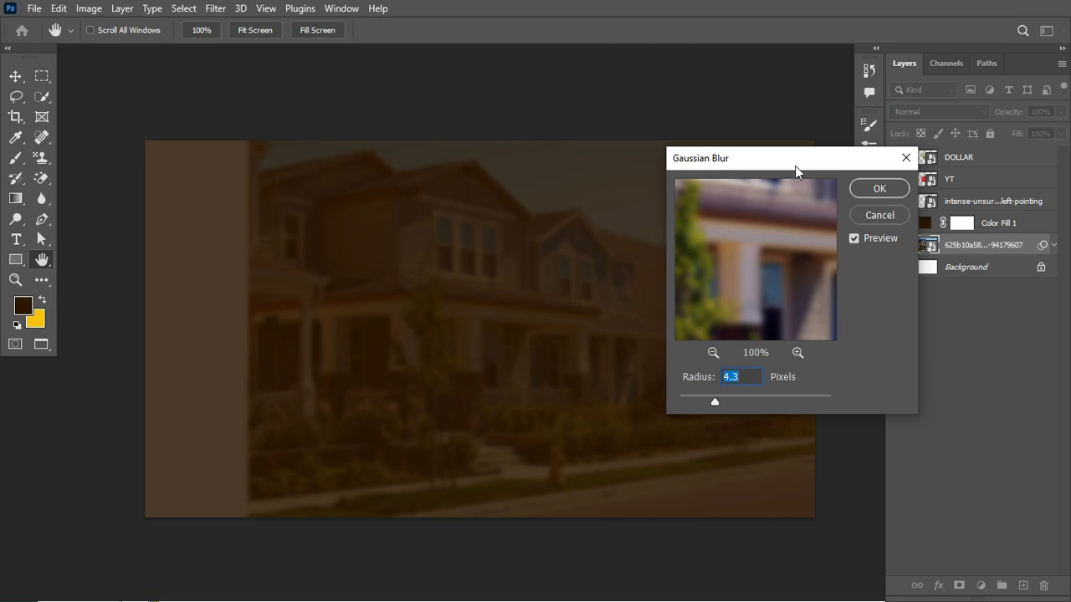
drag(794, 165, 843, 170)
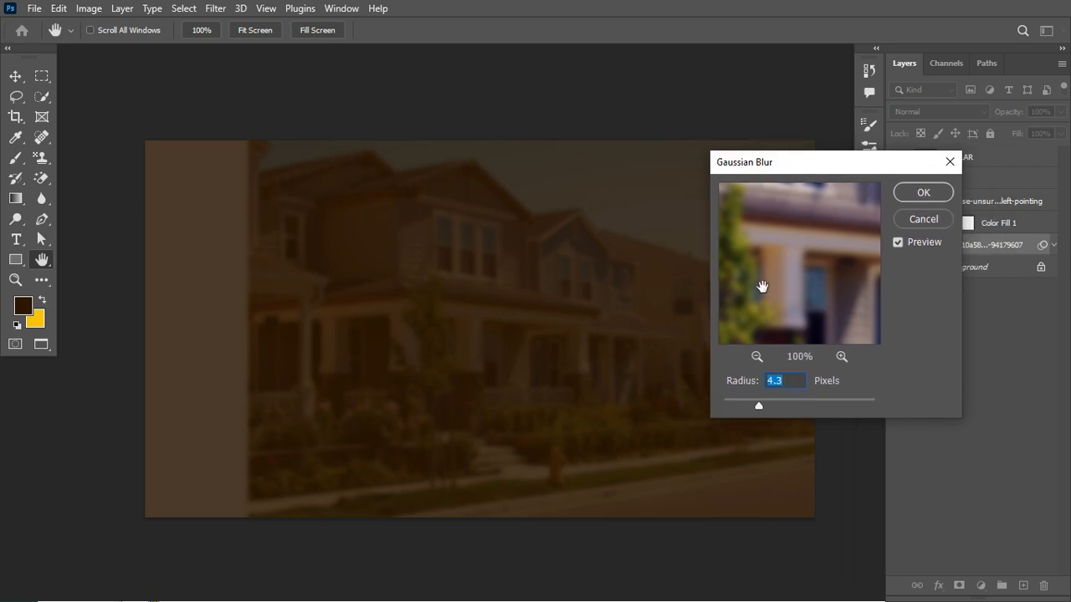
click(920, 194)
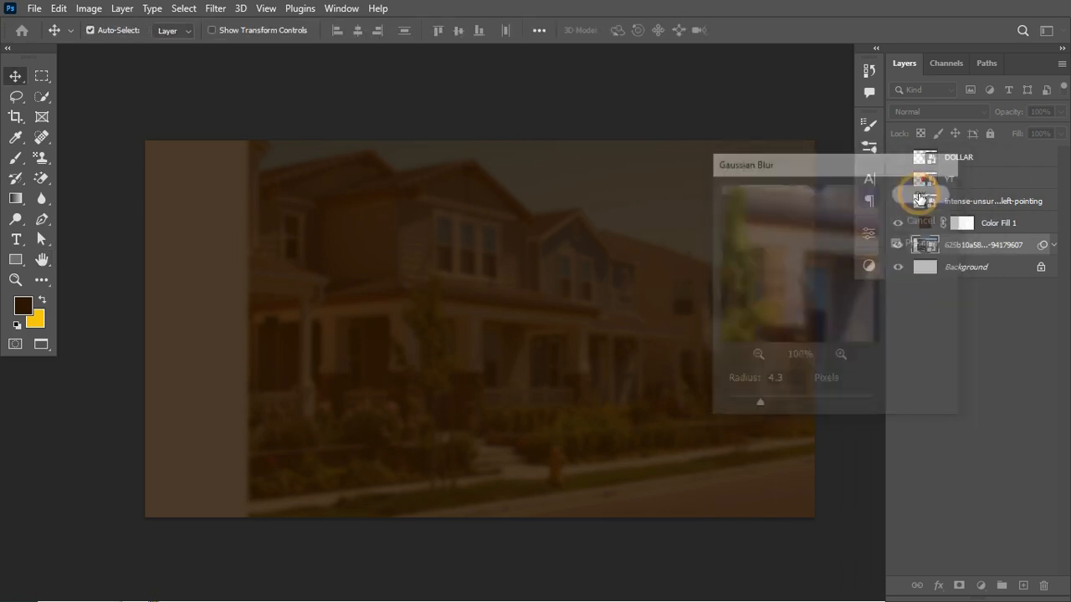
- Duplicate the Color Fill 1 layer, set the copy's opacity to 100%, and target its mask with the Gradient tool
click(989, 222)
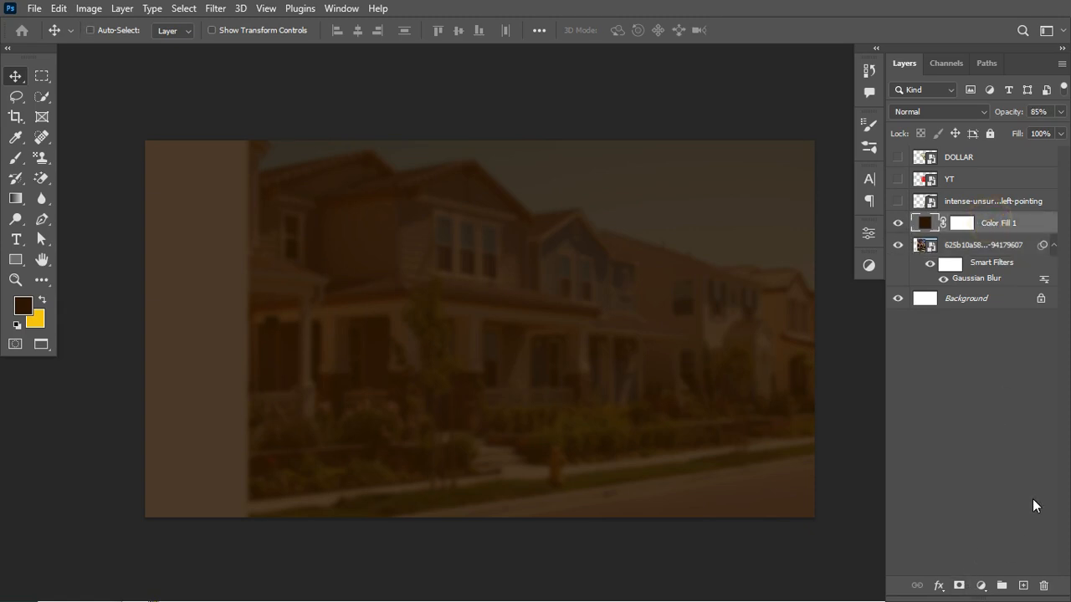
key(ctrl+j)
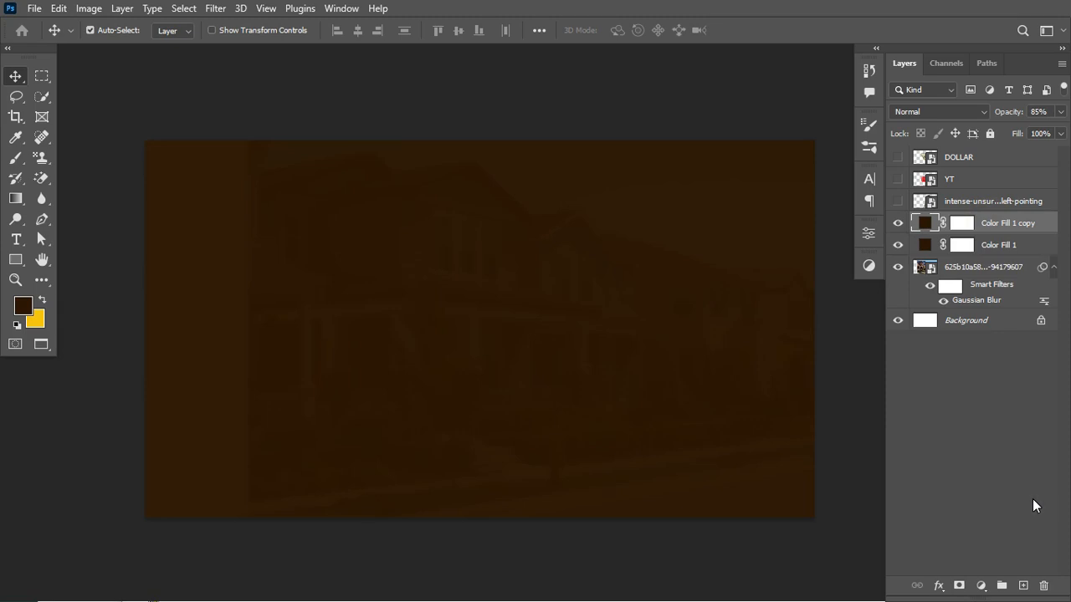
click(1001, 113)
drag(1001, 115, 1058, 121)
click(963, 223)
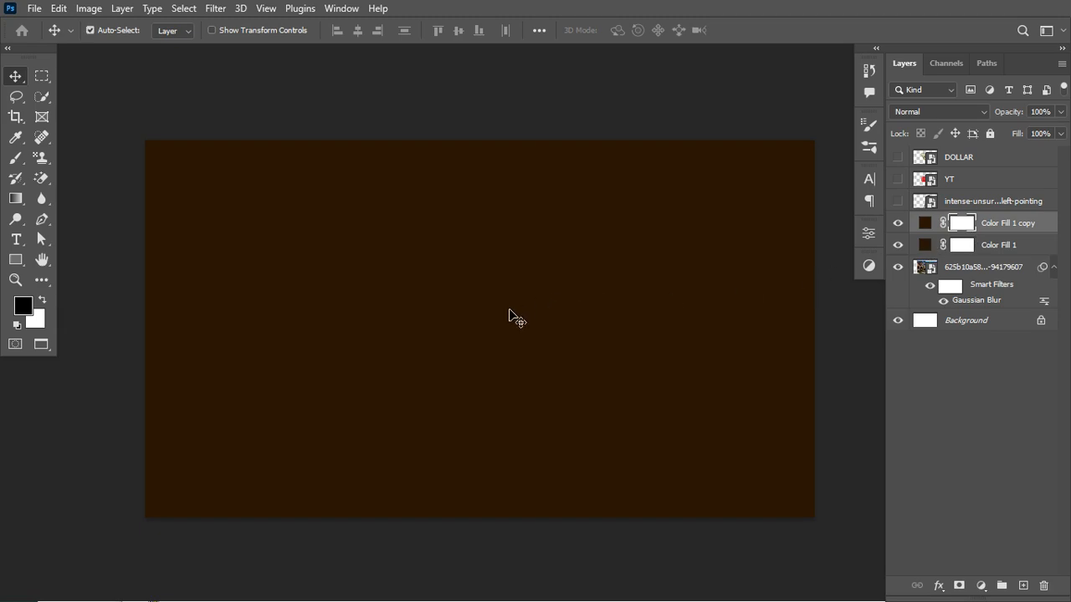
click(16, 199)
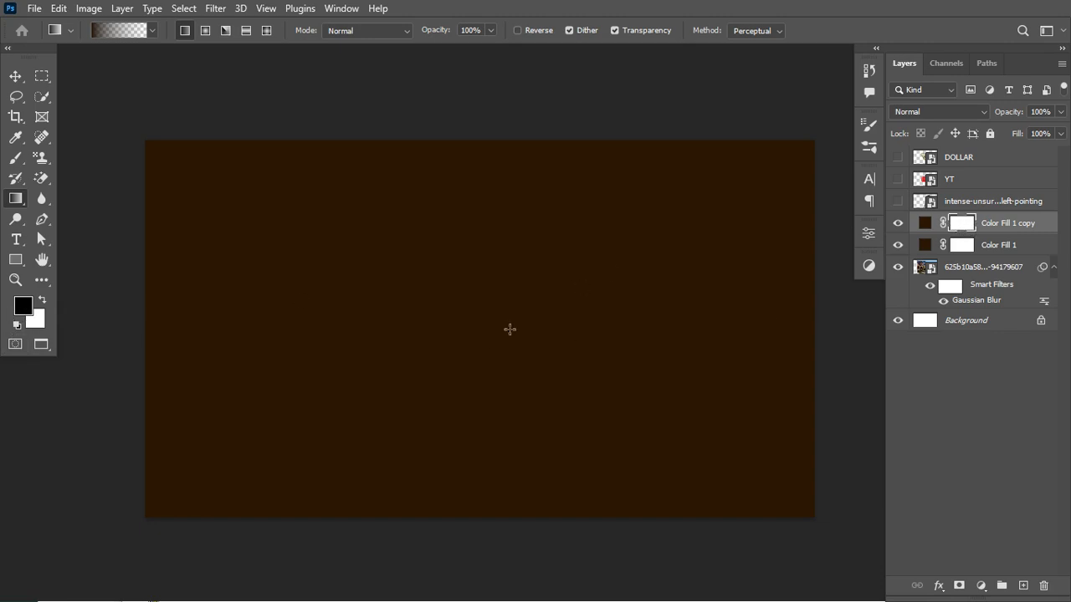
drag(509, 328, 161, 334)
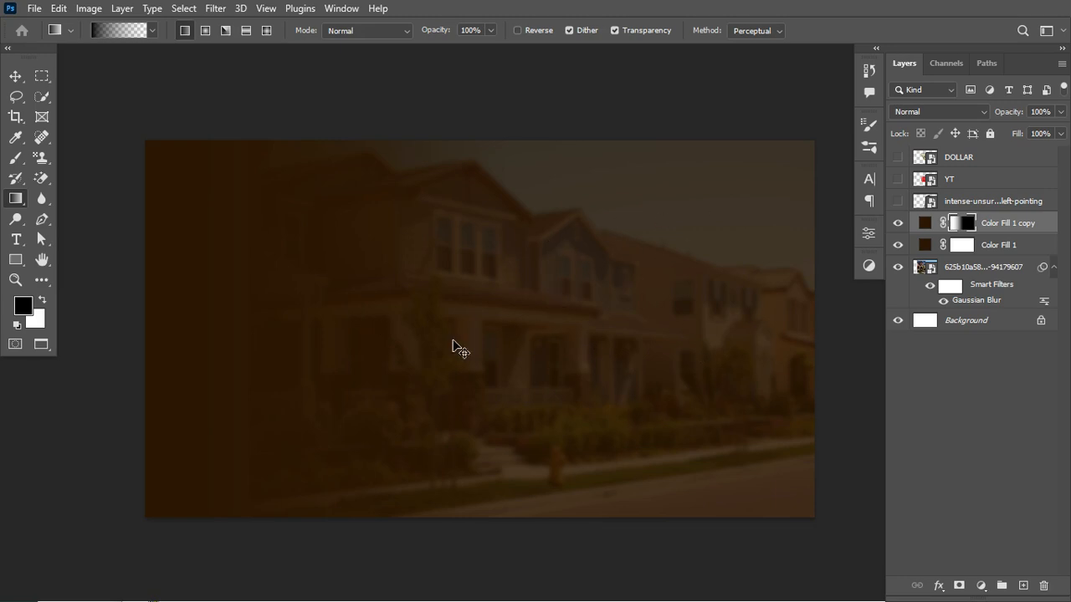
key(ctrl+z)
drag(485, 337, 214, 348)
key(ctrl+z)
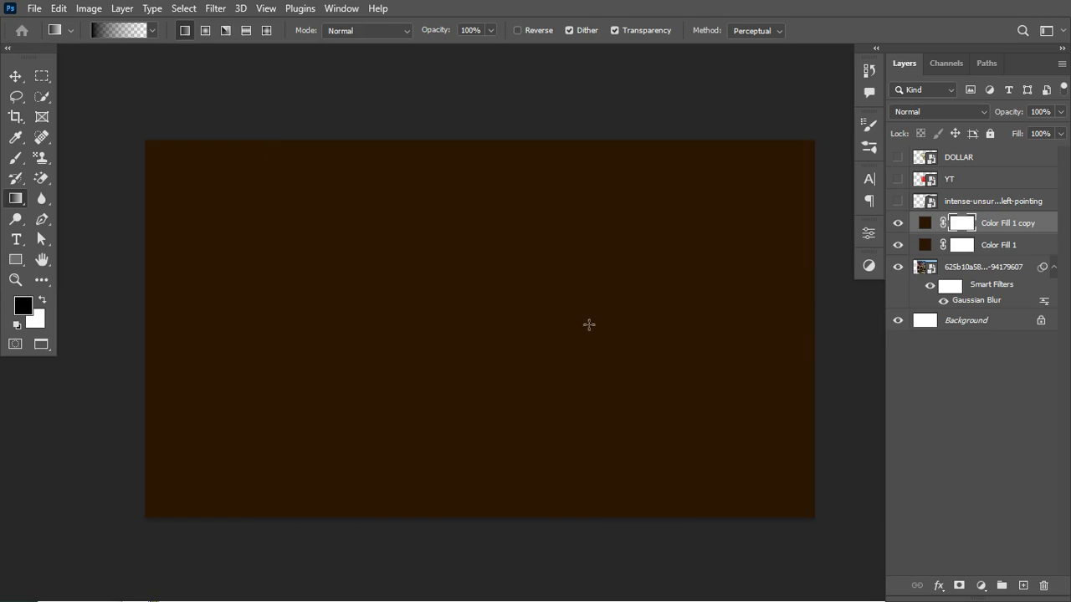
- Draw a black-to-transparent linear gradient on the fill copy's mask, from slightly right of the canvas center toward its left side
drag(567, 330, 218, 322)
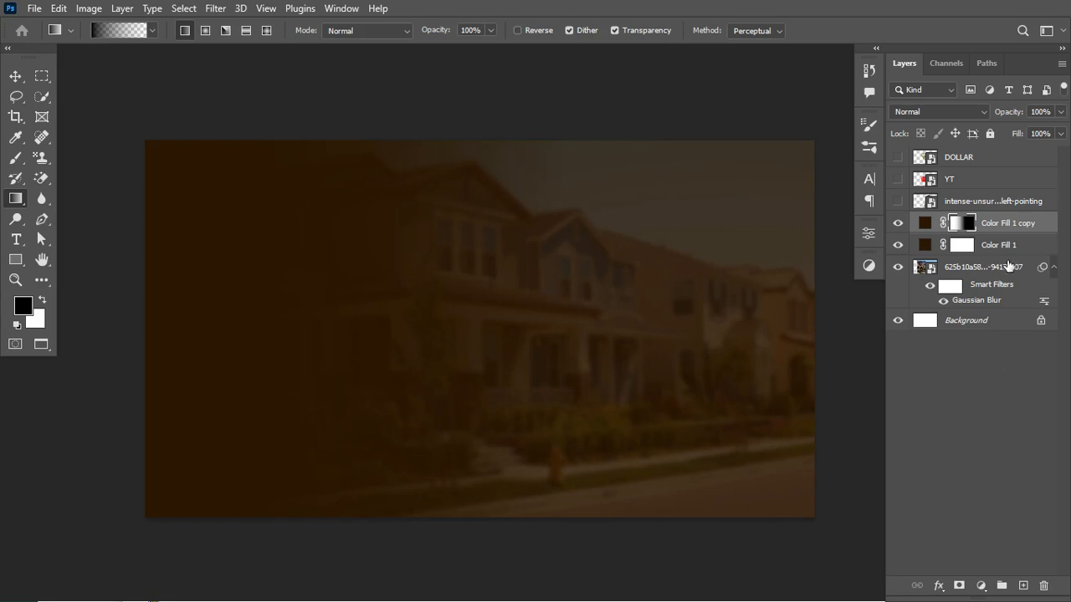
- Group the house photo and both color fill layers, and name the group BG
click(1054, 269)
click(1007, 265)
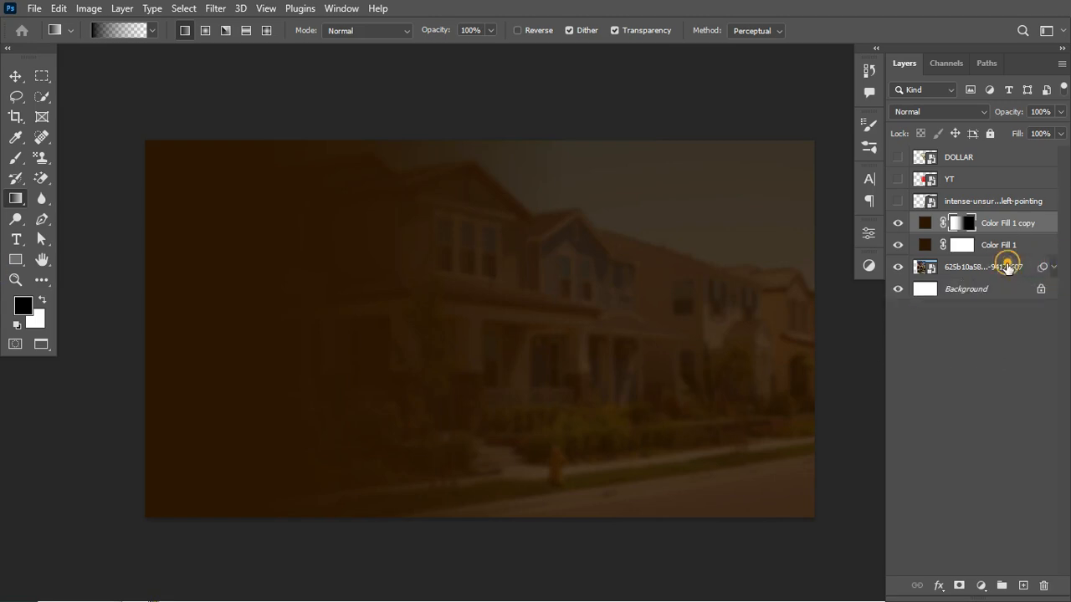
shift+click(1010, 224)
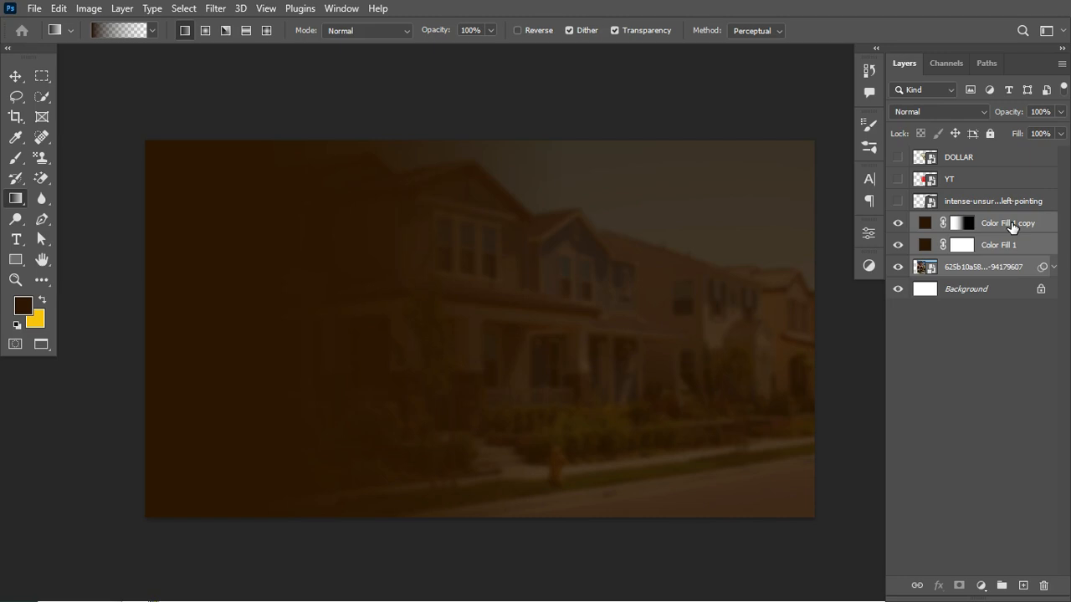
key(ctrl+g)
double_click(950, 222)
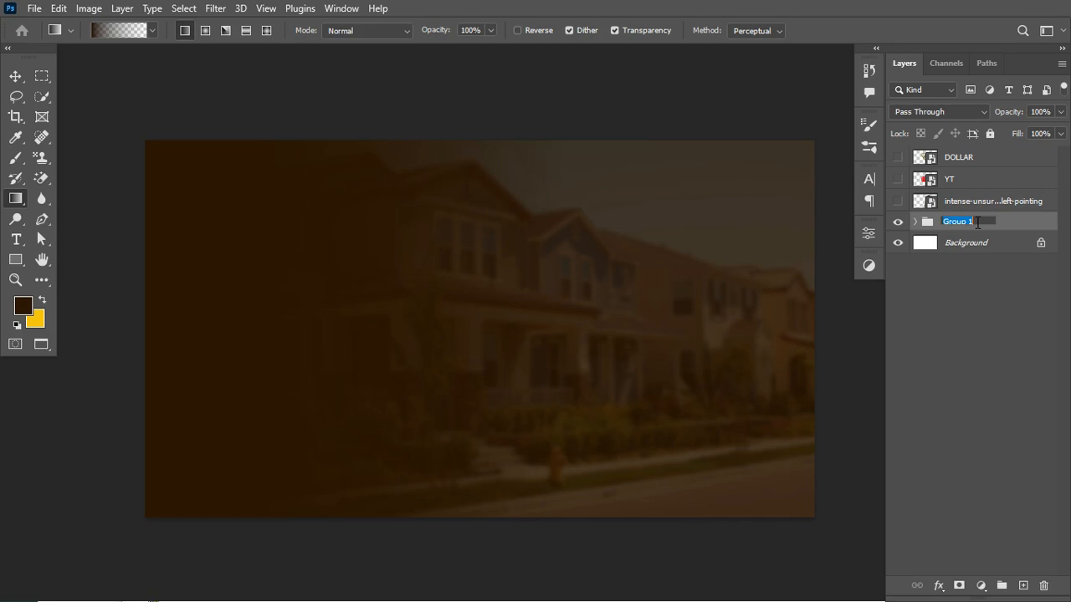
text(BG)
key(Return)
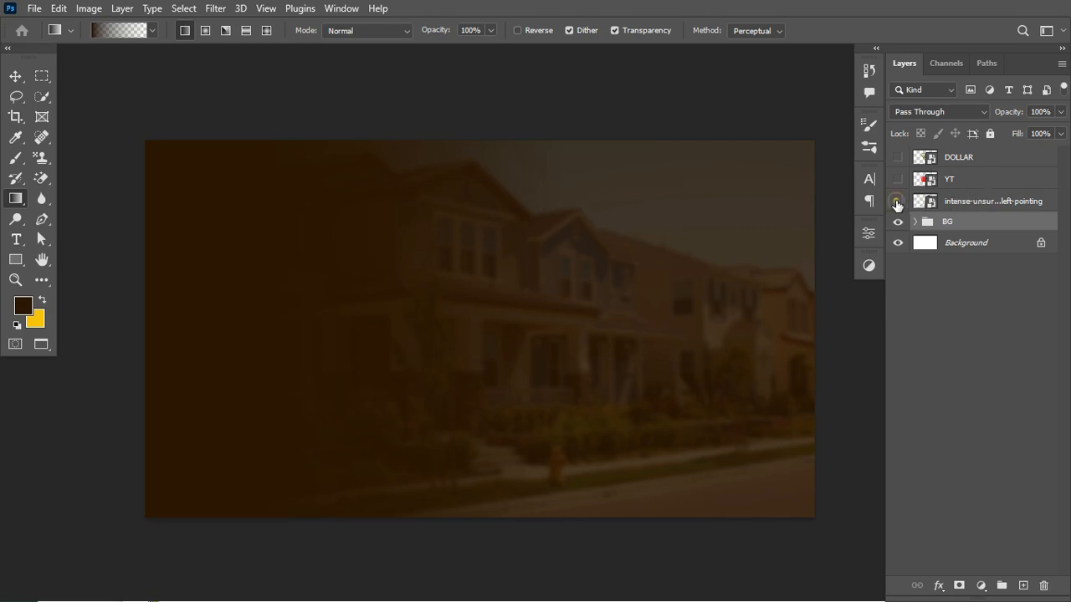
- Make the pointing woman, YT and DOLLAR layers visible again and select the woman's layer
click(897, 200)
click(980, 204)
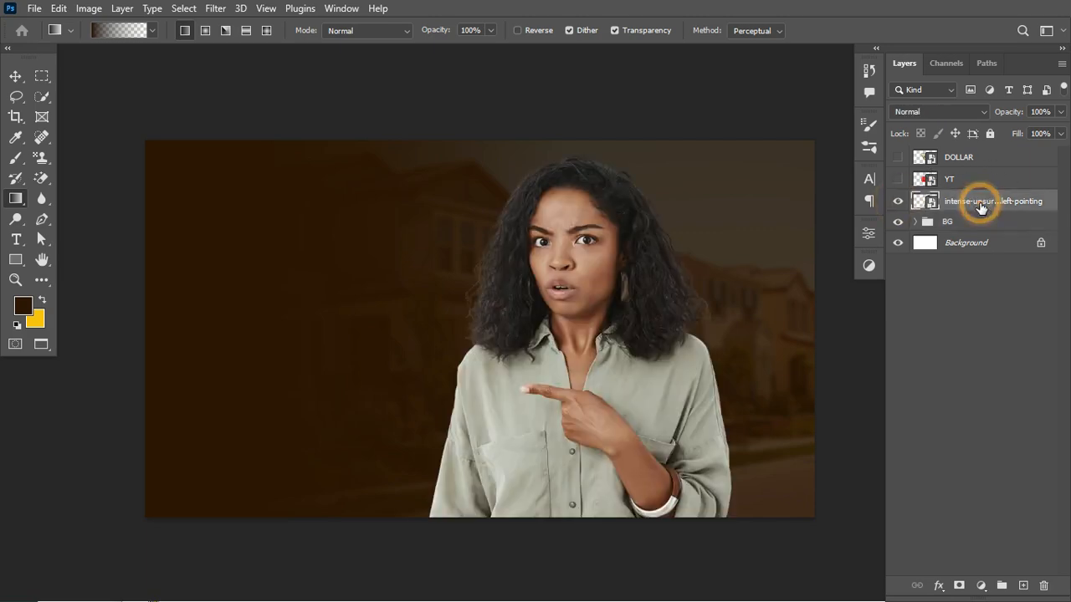
click(898, 179)
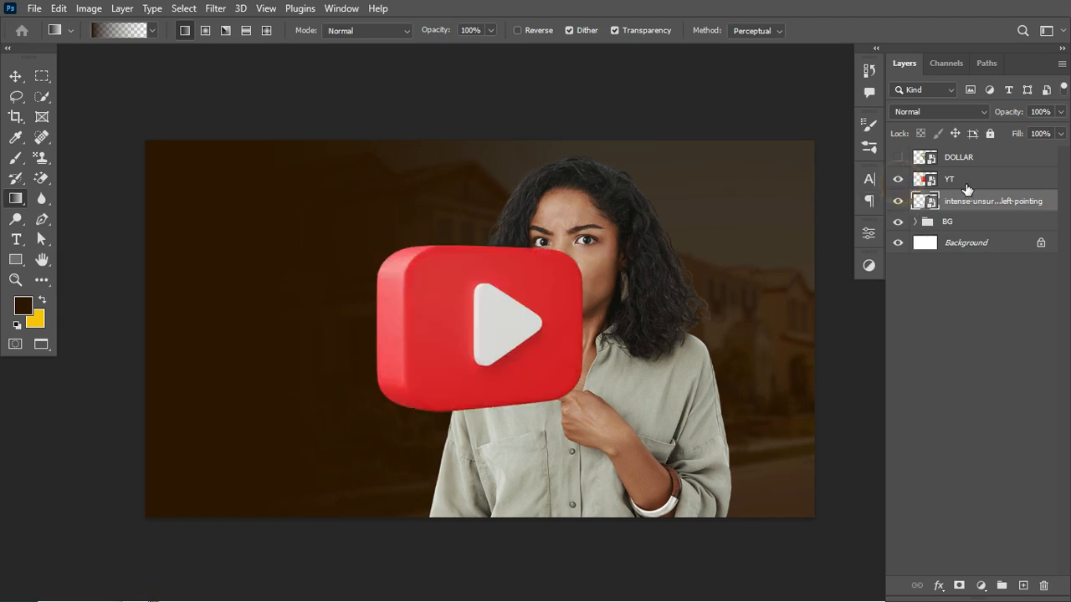
click(897, 157)
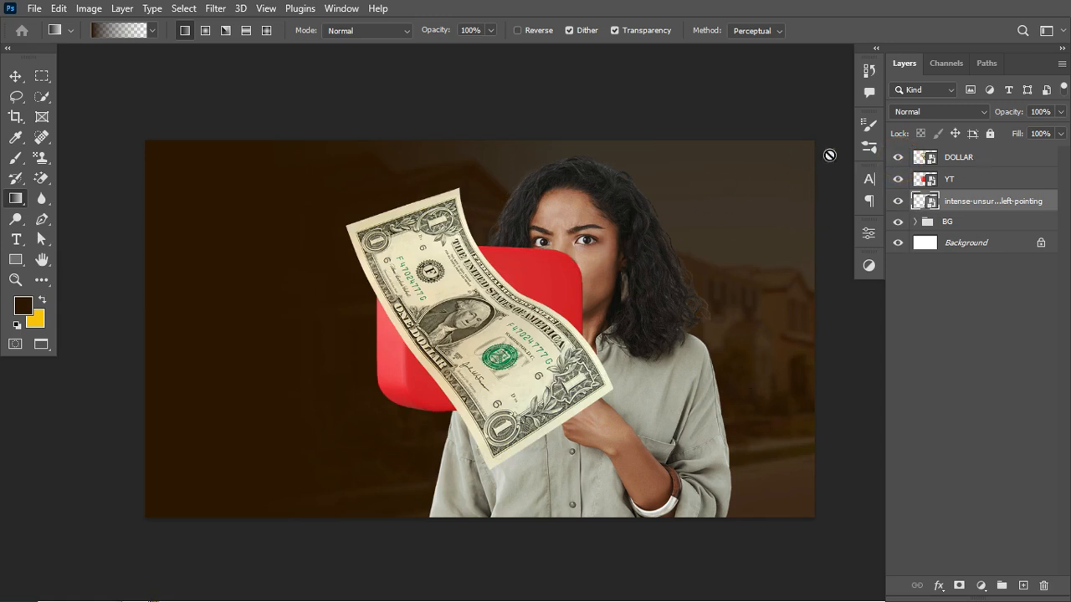
- Hide the DOLLAR and YT layers so only the pointing woman shows over the background
click(897, 159)
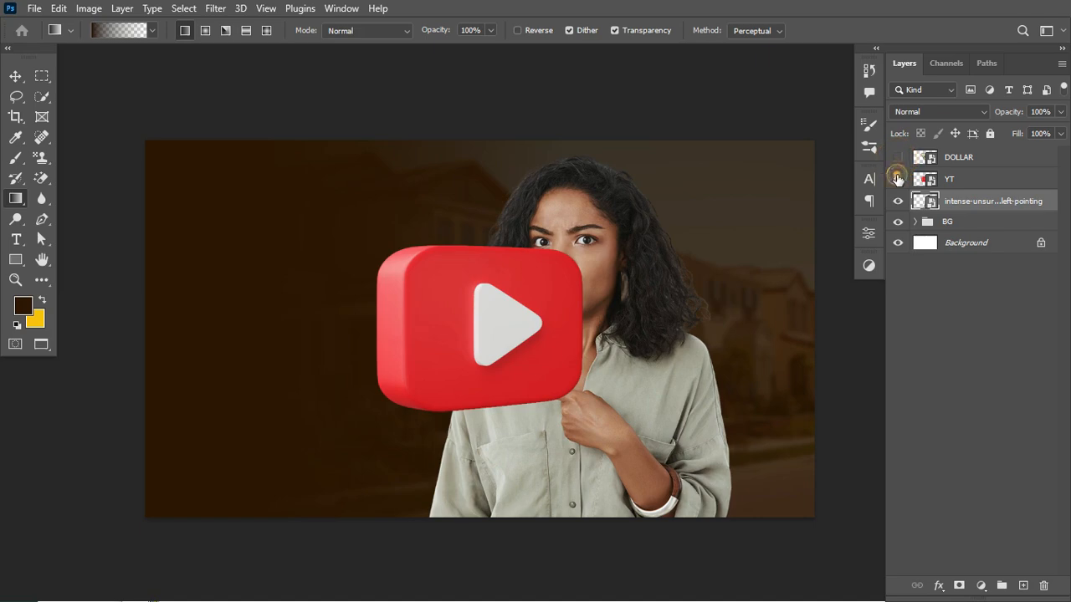
click(898, 179)
right_click(971, 206)
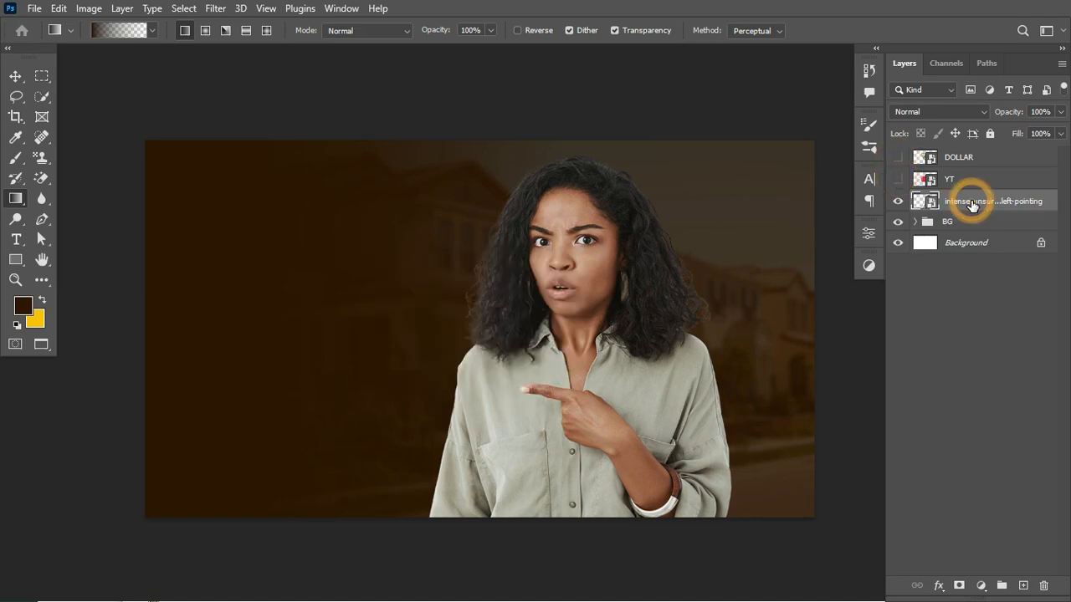
click(841, 188)
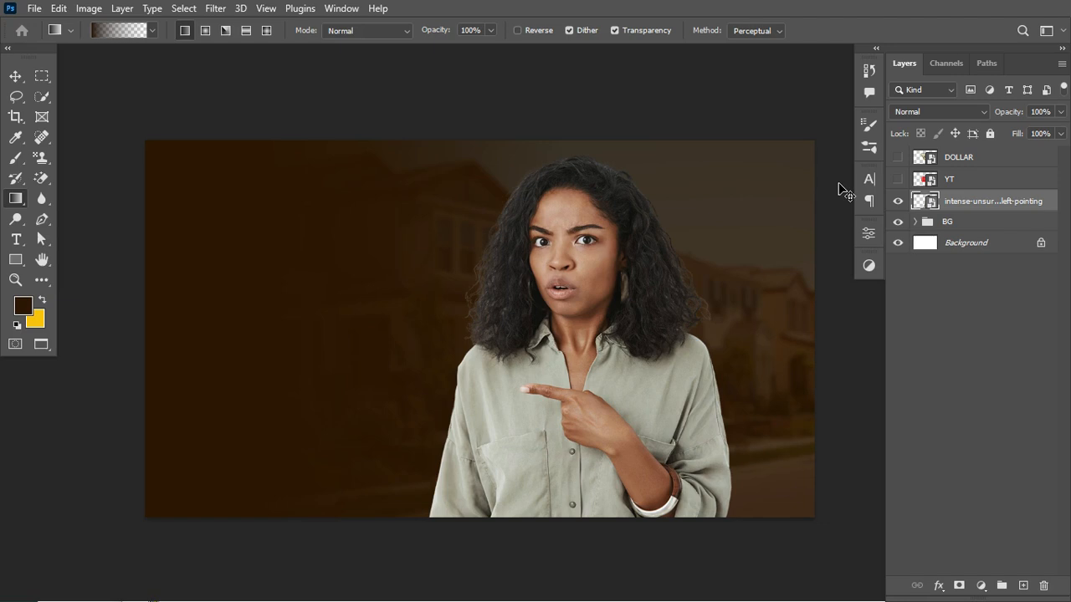
- Transform the woman's layer to be slightly larger and reposition her lower and further right, with her body cropped by the canvas bottom
key(ctrl+t)
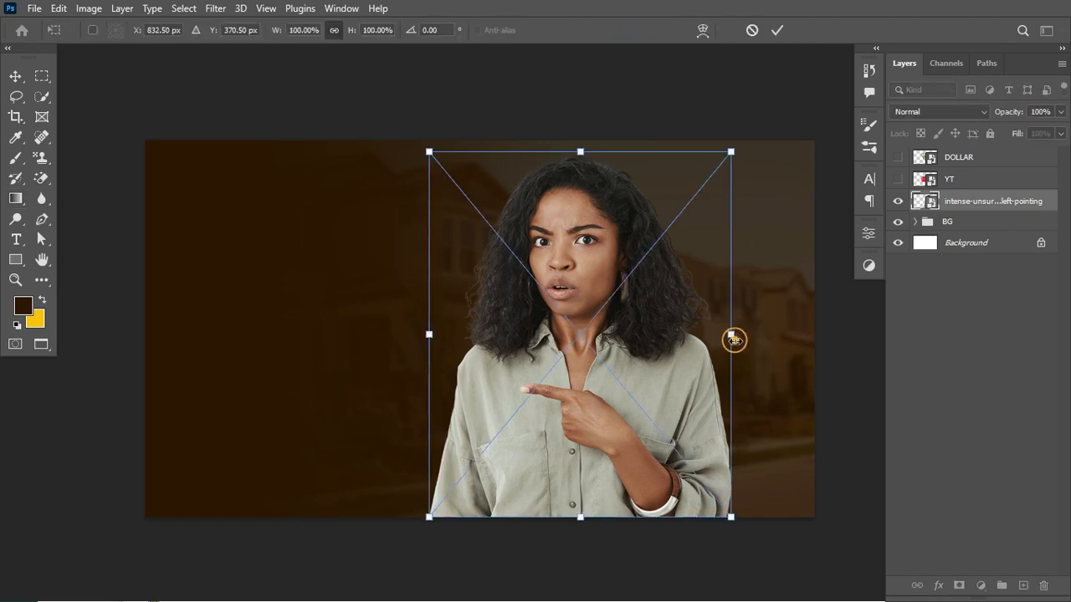
drag(729, 335, 834, 356)
drag(715, 313, 711, 386)
drag(838, 417, 814, 412)
mouse_move(708, 433)
mouse_down()
mouse_move(694, 434)
mouse_move(702, 429)
mouse_up()
key(Return)
key(g)
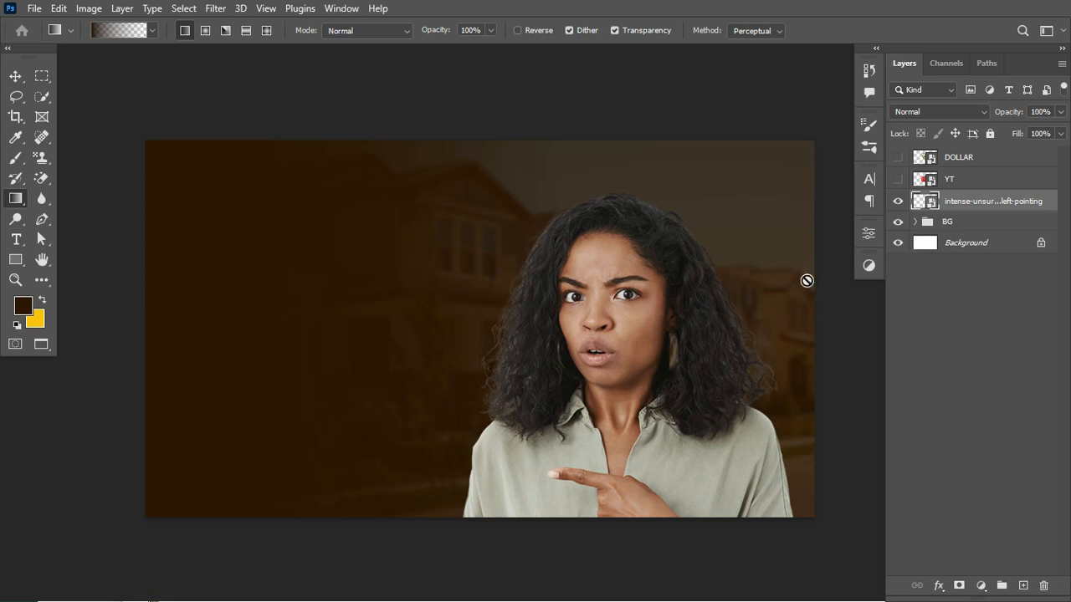
- Start the Camera Raw Filter on the woman's layer and show a side-by-side Before/After preview at 50% zoom
click(214, 10)
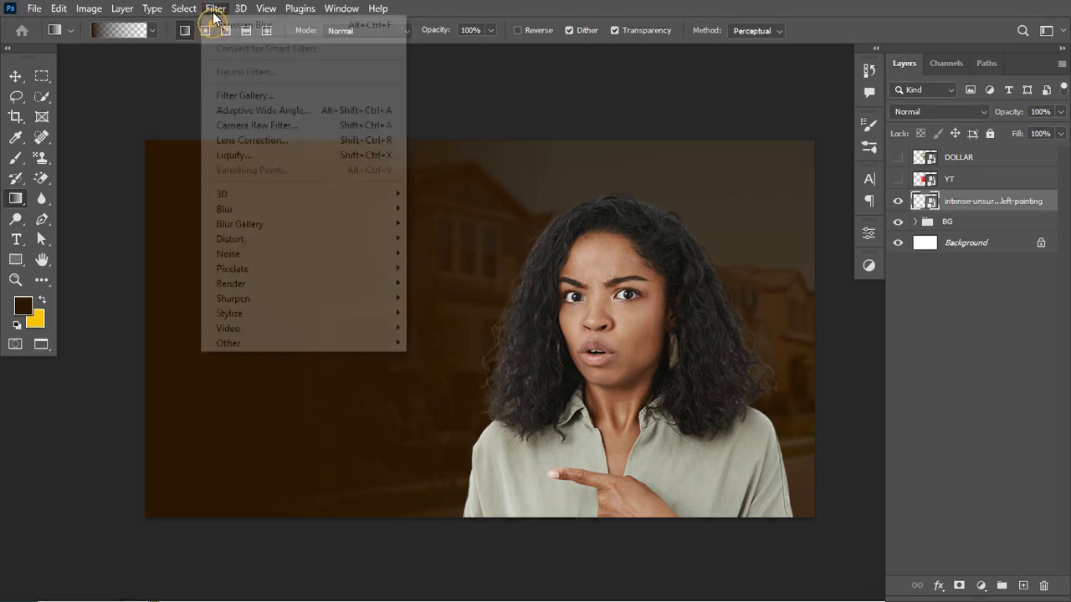
click(242, 126)
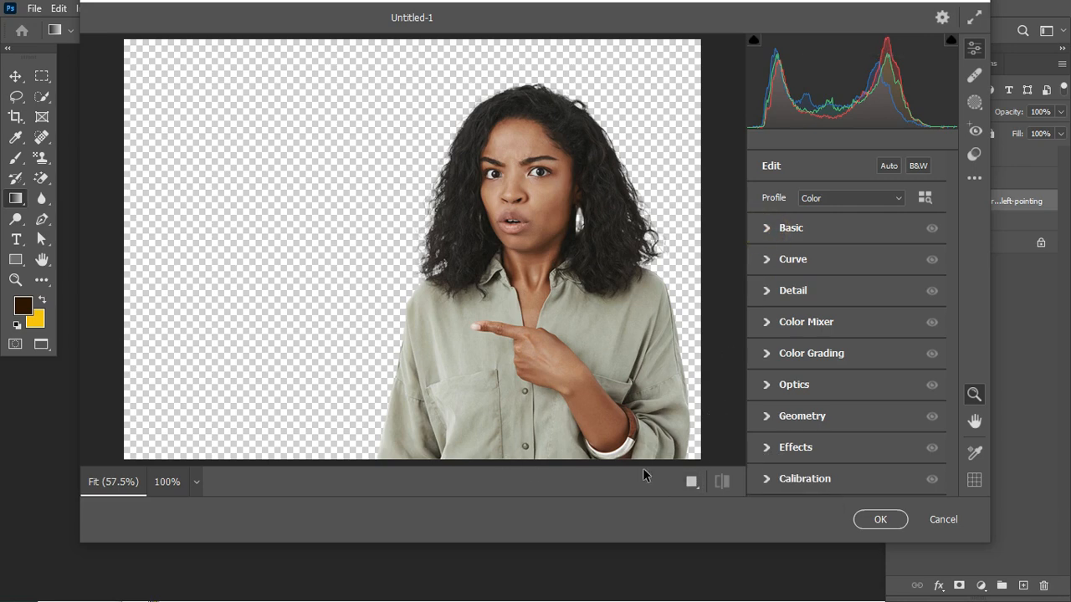
click(691, 481)
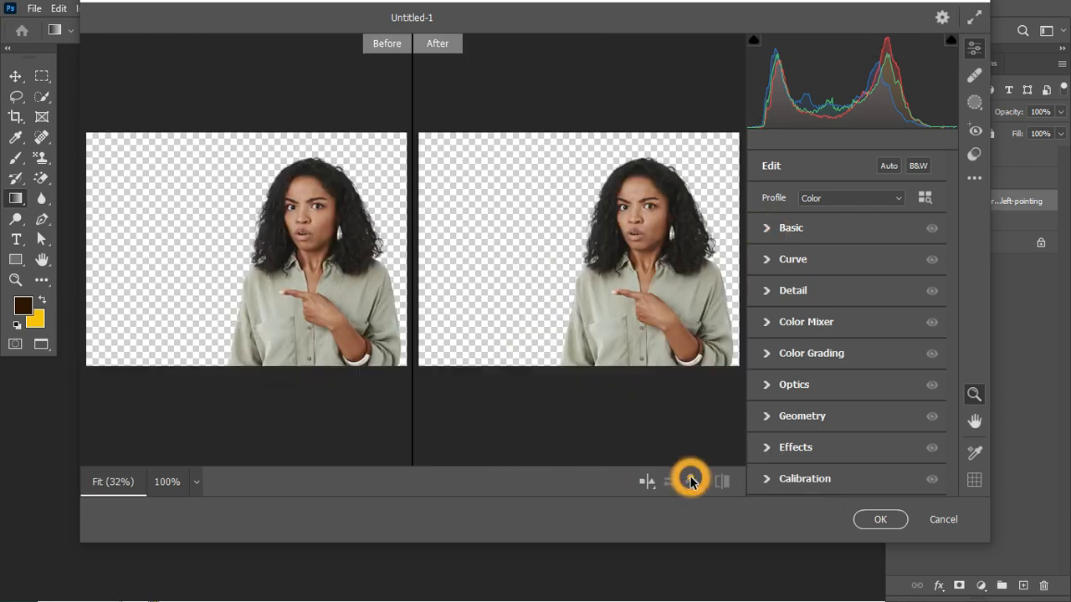
click(656, 322)
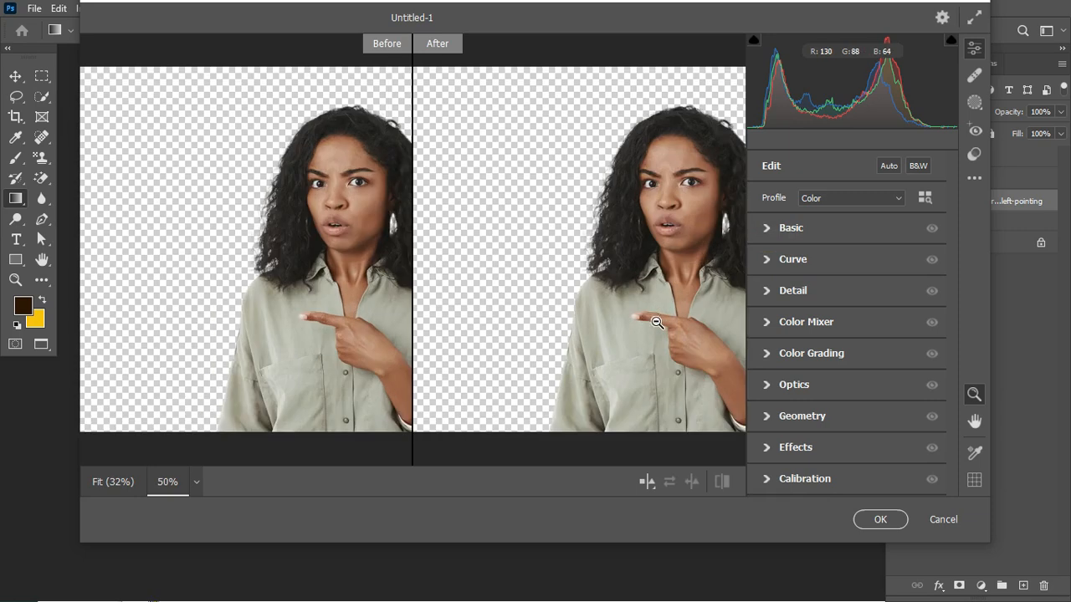
- In the Basic adjustments, set Exposure to -0.20, Contrast to -14, Highlights to +62 and Shadows to -12
click(767, 230)
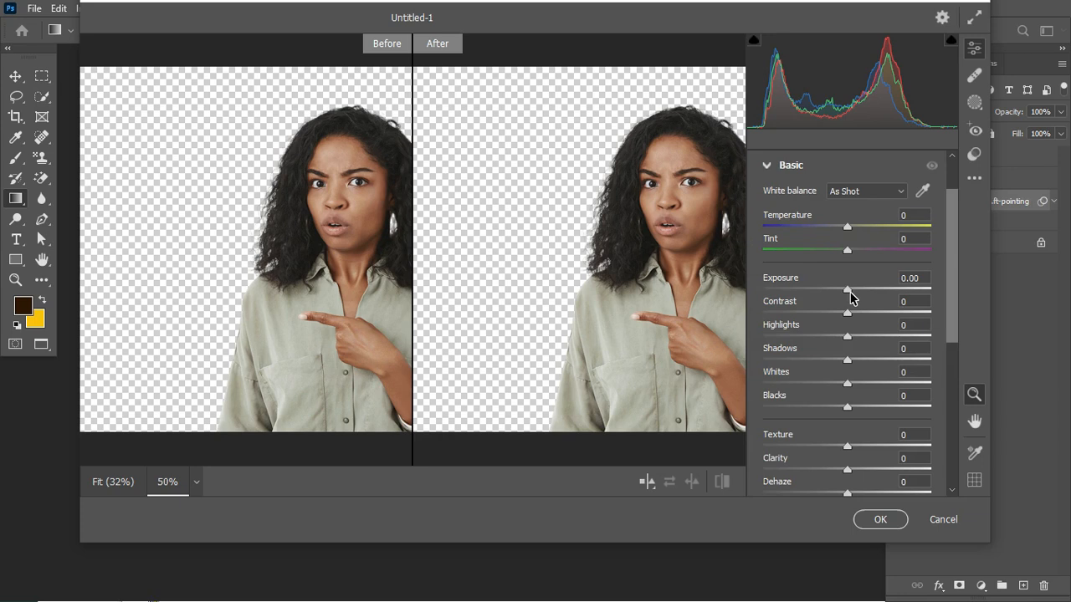
drag(847, 290, 833, 320)
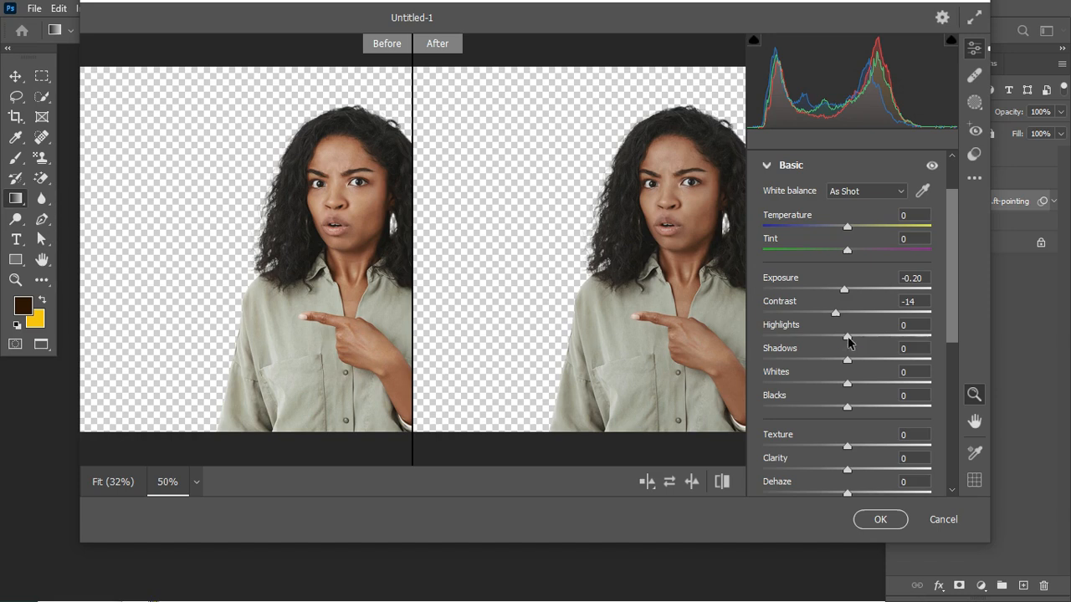
drag(848, 337, 900, 343)
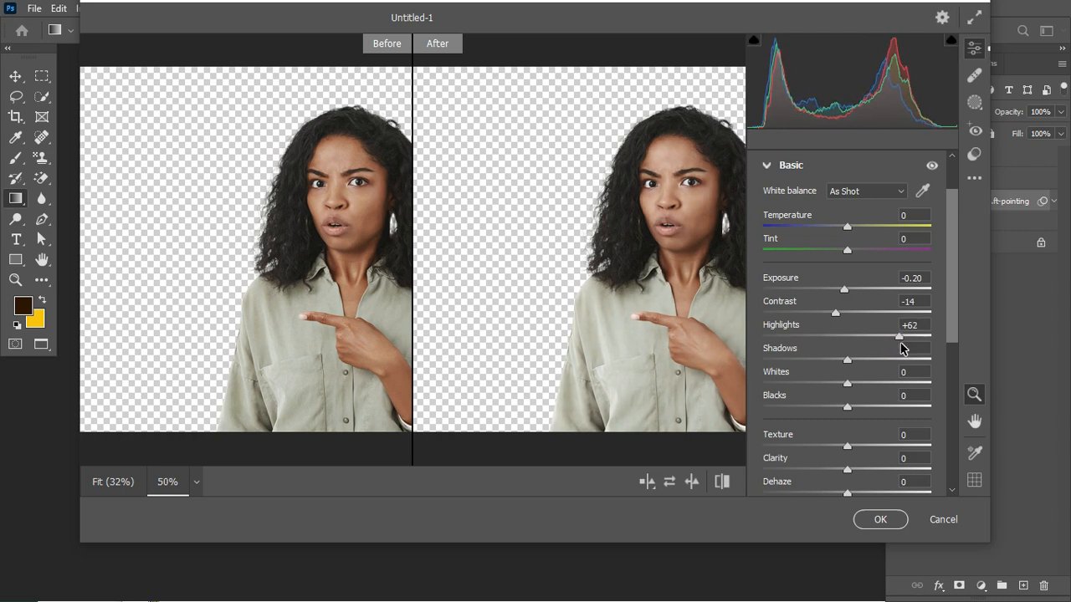
click(849, 365)
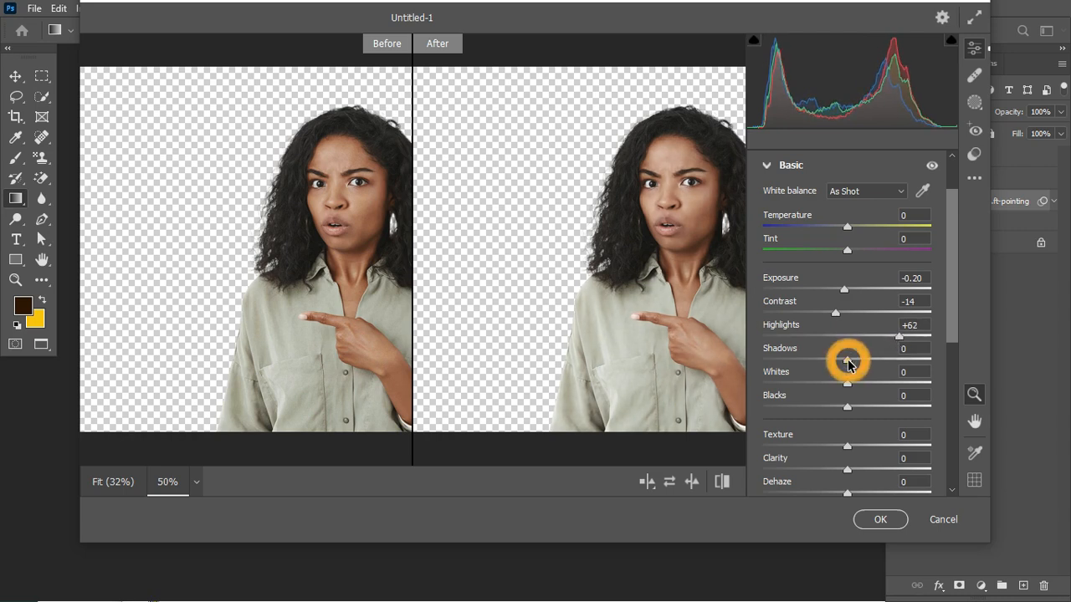
drag(848, 365, 840, 365)
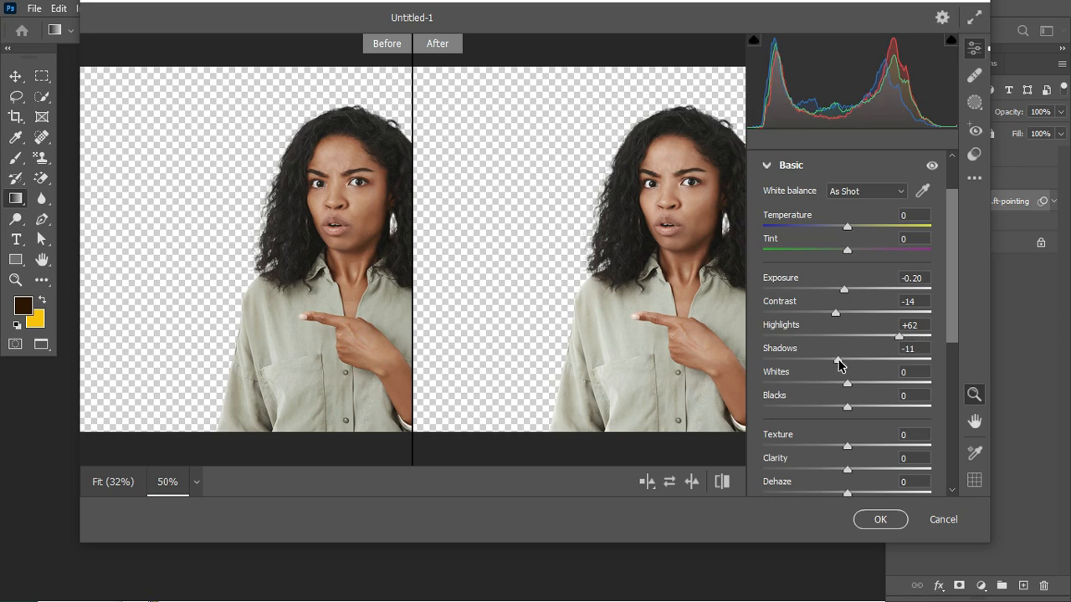
- Set Whites to +31, Blacks to +34, Texture to +81 and Clarity to +55 in the Basic adjustments
click(847, 384)
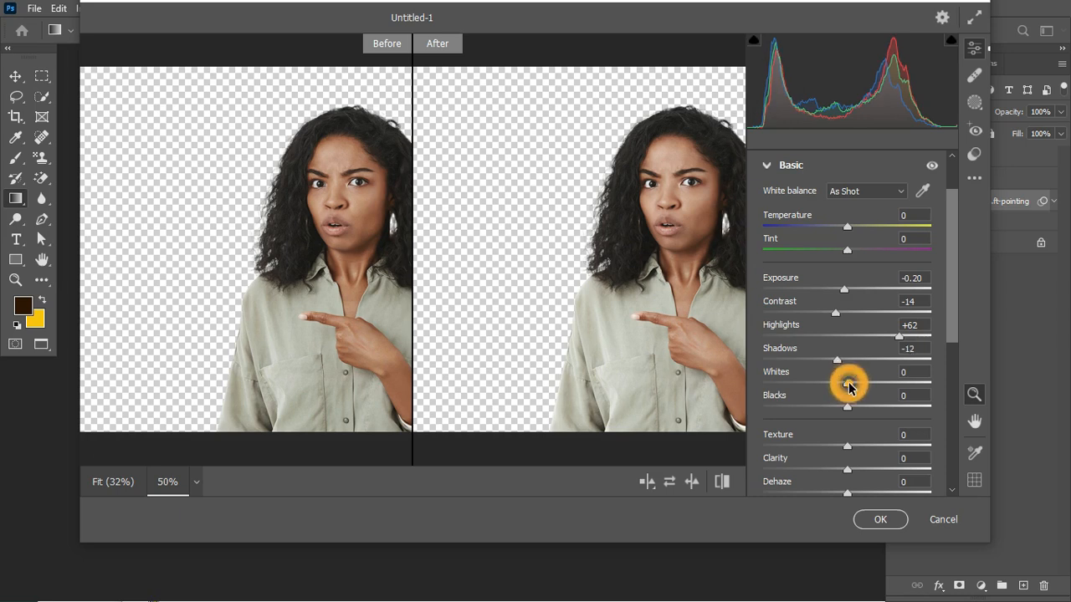
drag(849, 388, 871, 392)
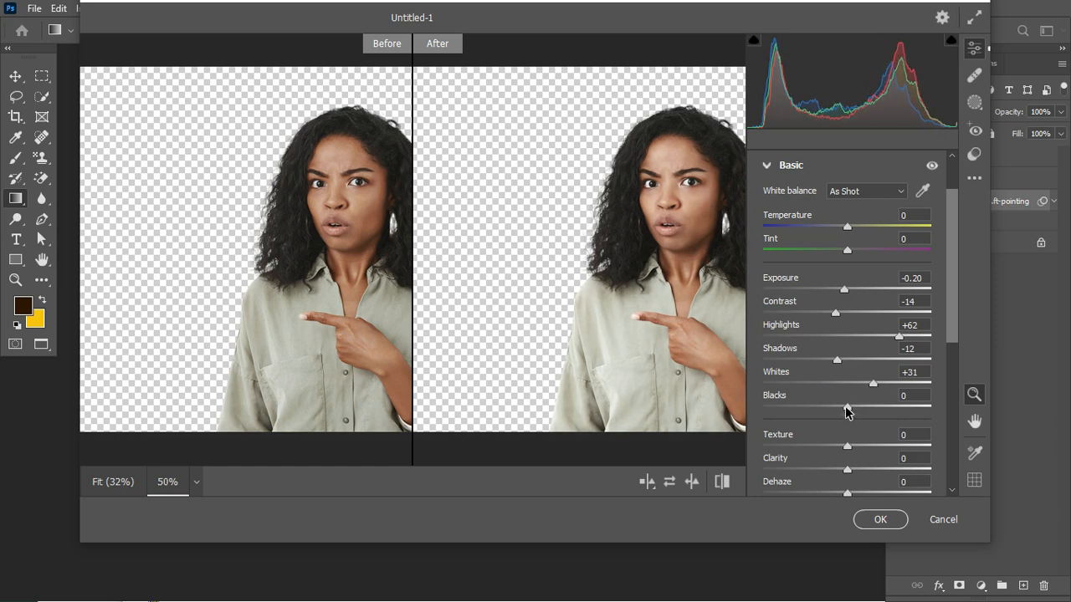
click(847, 408)
drag(847, 410, 872, 409)
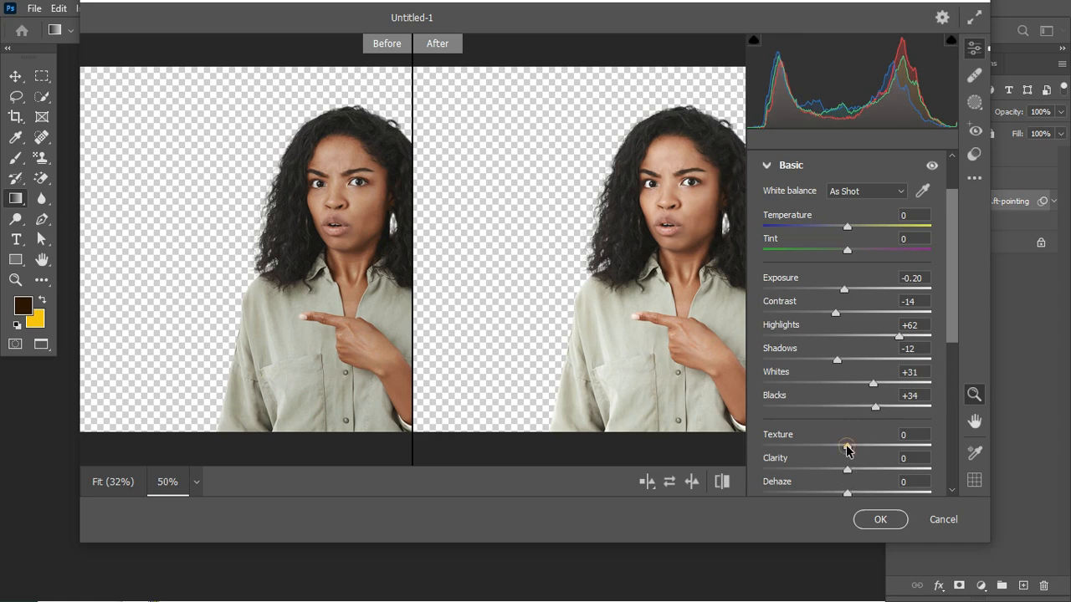
drag(846, 450, 915, 449)
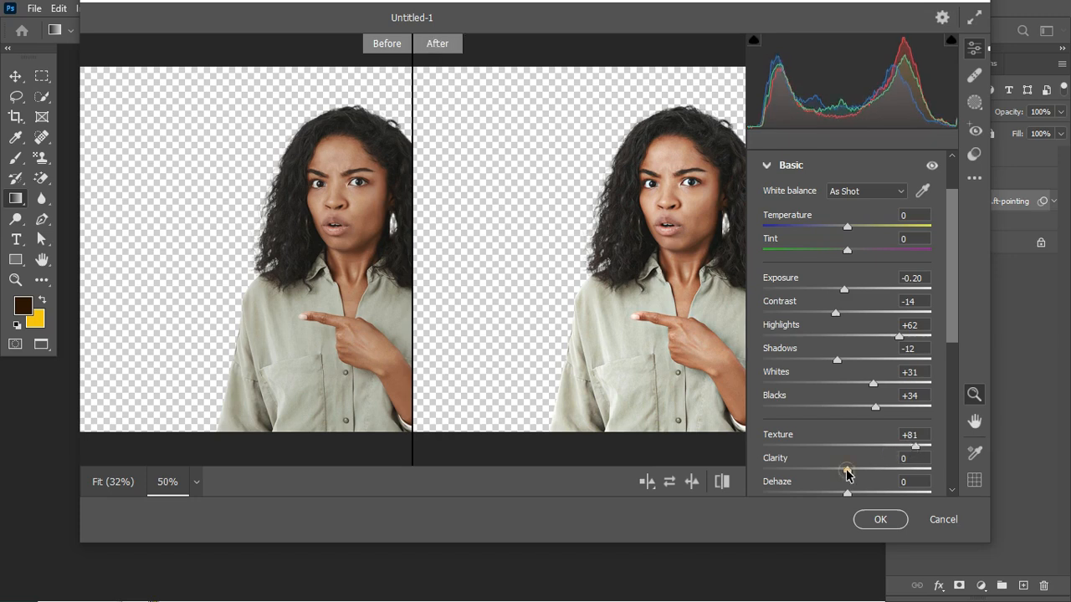
drag(847, 473, 895, 475)
click(765, 166)
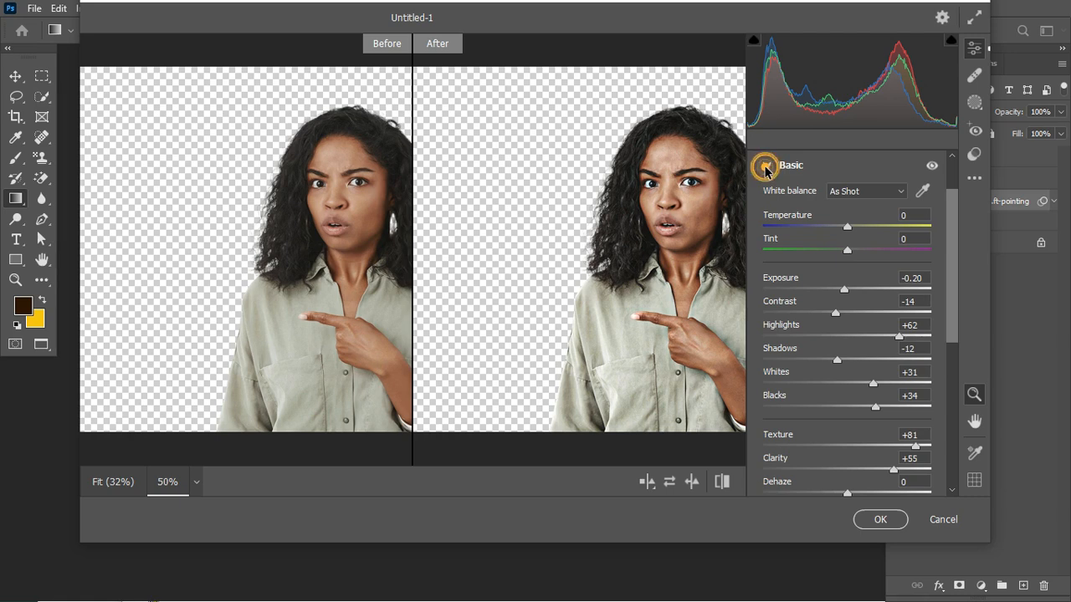
- In the Detail adjustments, set Sharpening to 78 and Noise Reduction to 19
click(766, 290)
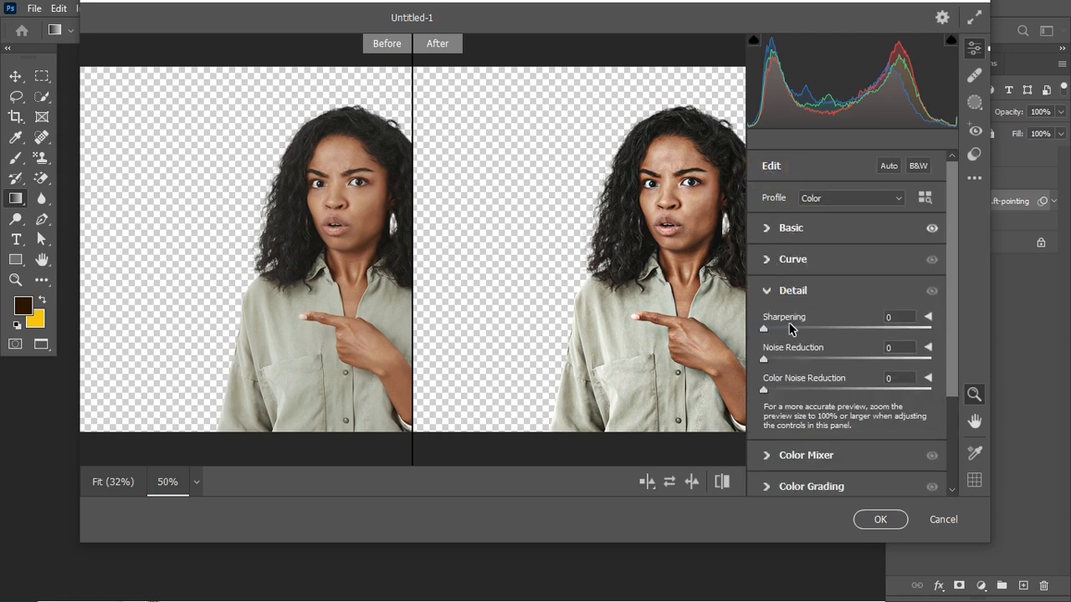
drag(826, 334, 844, 333)
drag(763, 358, 792, 362)
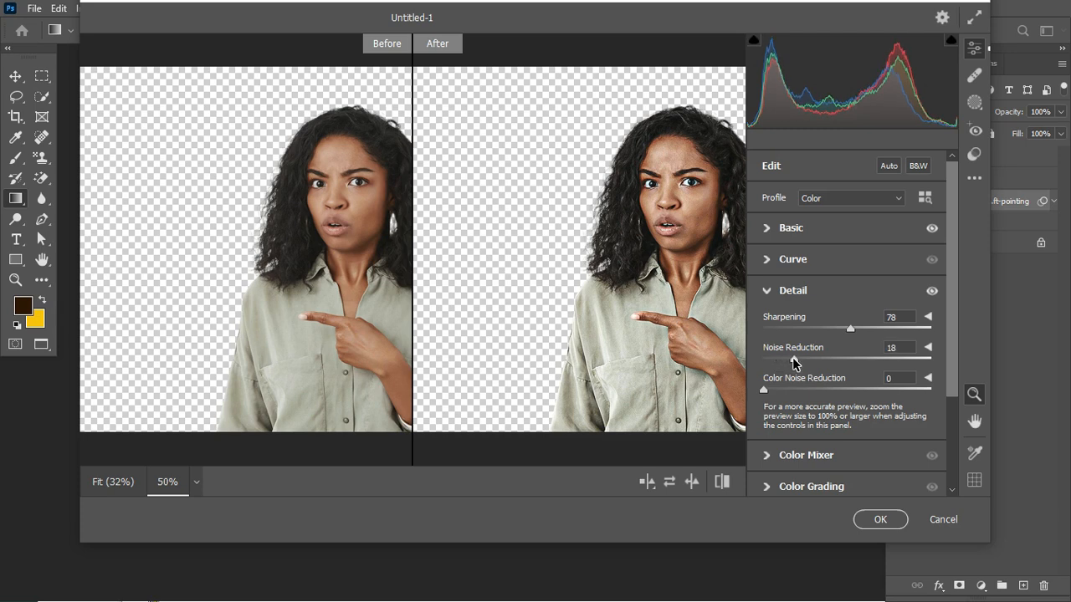
click(770, 290)
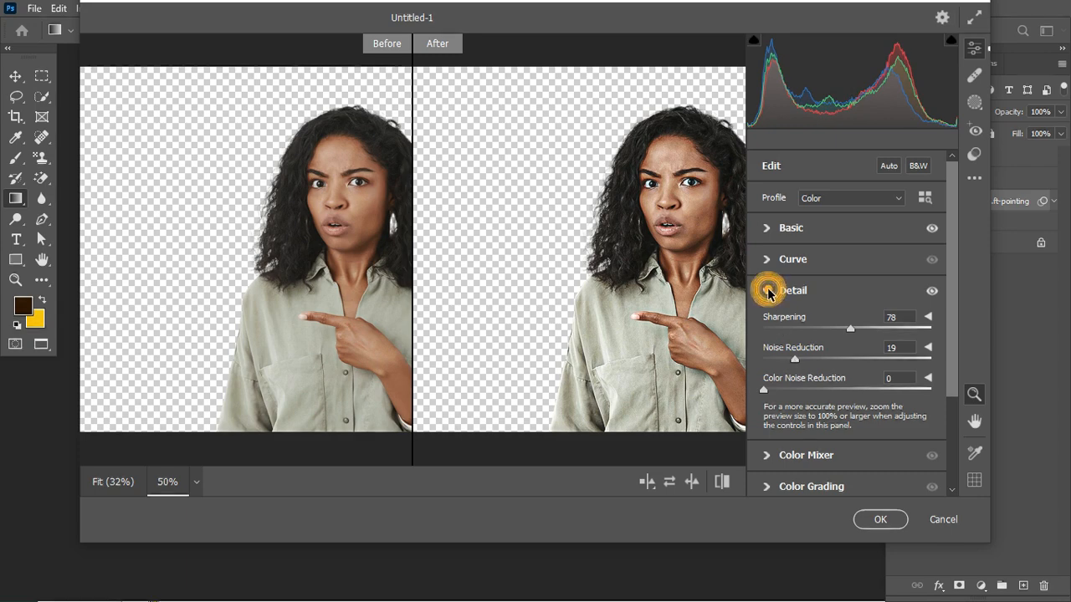
- Set the Color Mixer saturation to Reds +33, Oranges +29 and Yellows +19, apply the filter, and collapse the layer's smart filter list
click(766, 322)
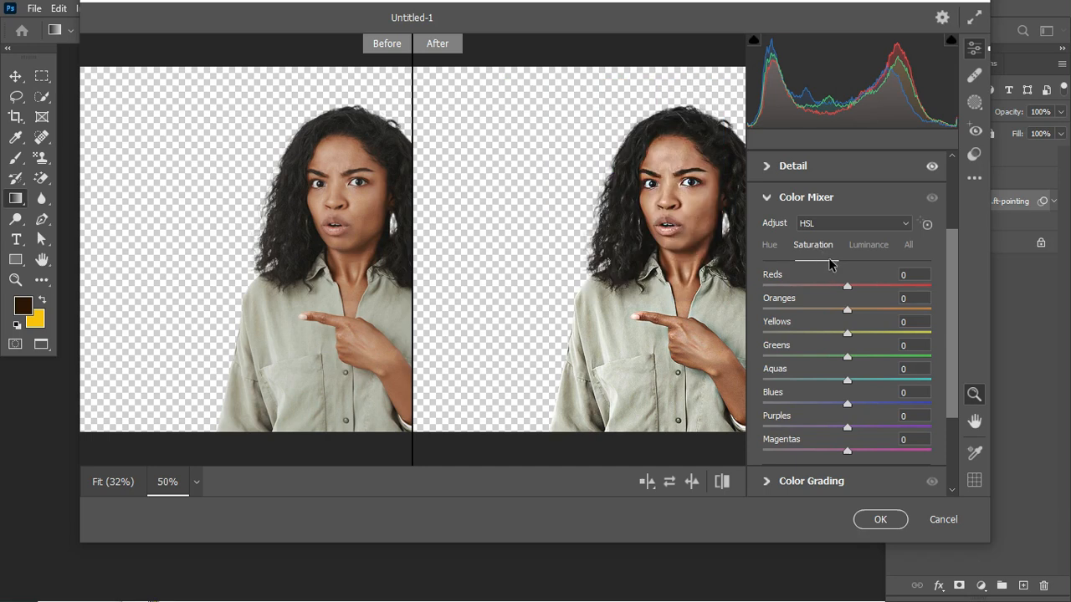
drag(849, 290, 856, 290)
drag(869, 285, 858, 336)
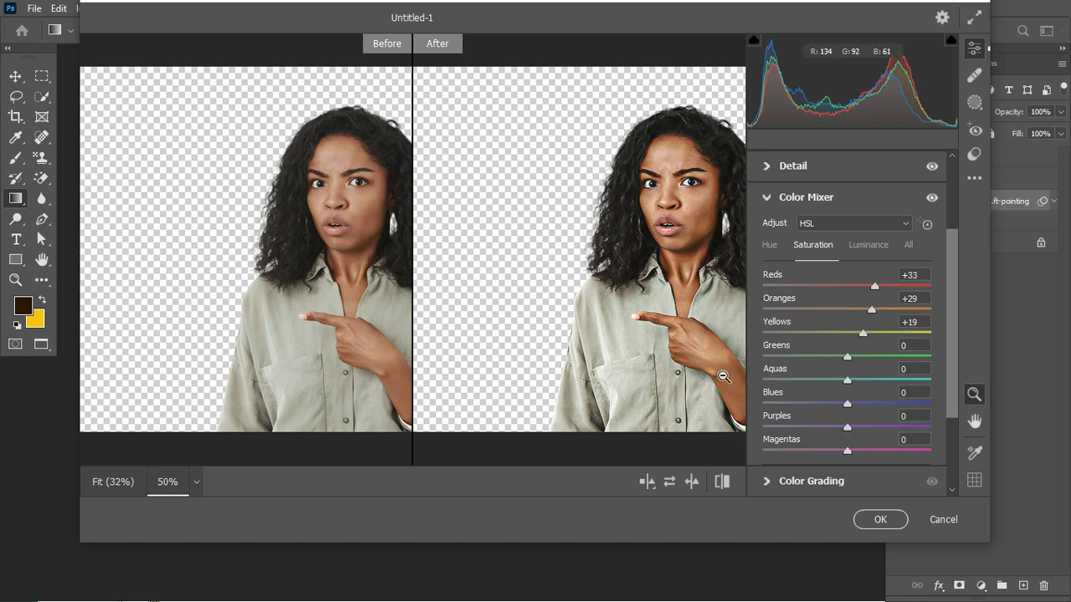
click(879, 520)
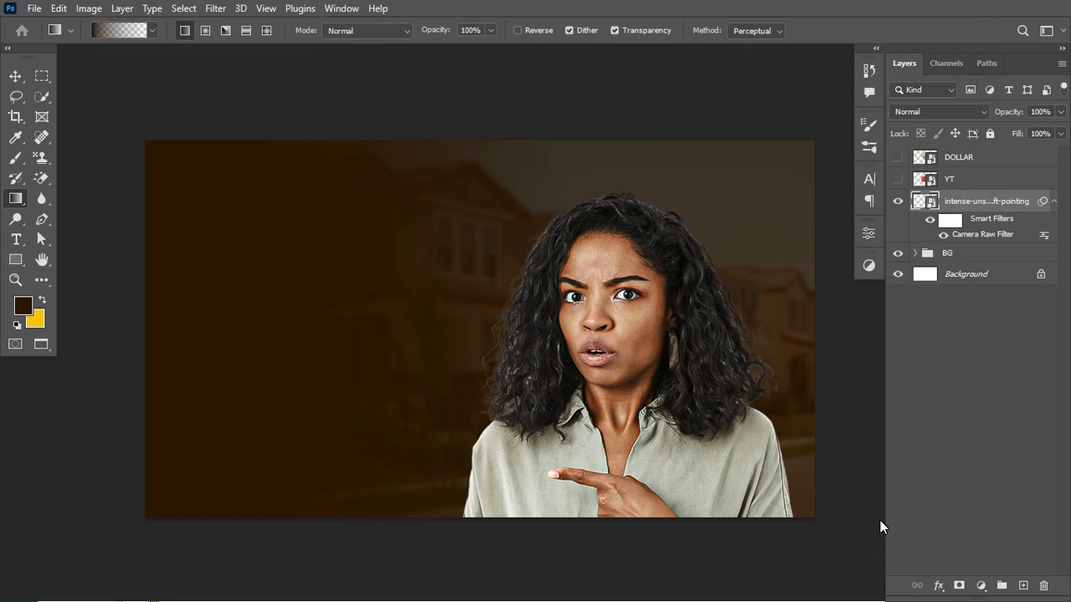
click(1053, 200)
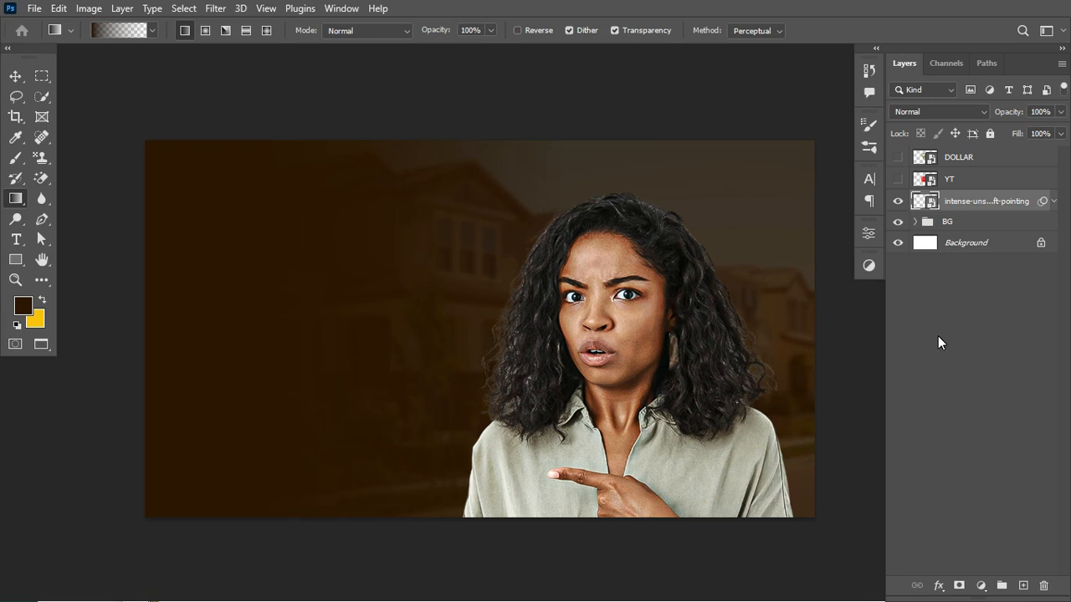
- Add an empty layer directly above the BG group and set the foreground color to orange f97d03 for the Brush tool
click(972, 223)
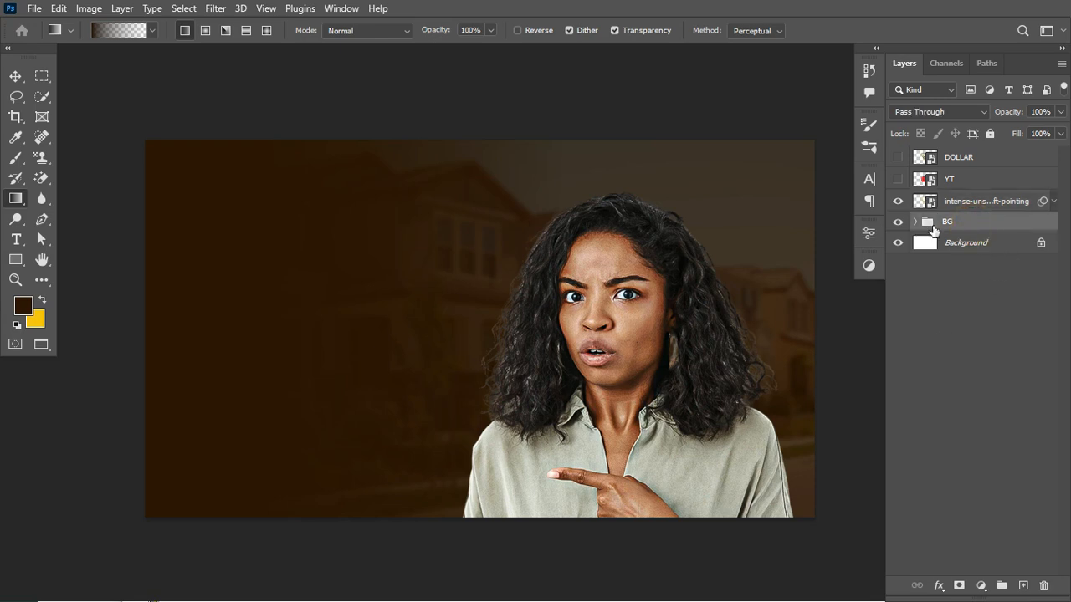
click(1022, 585)
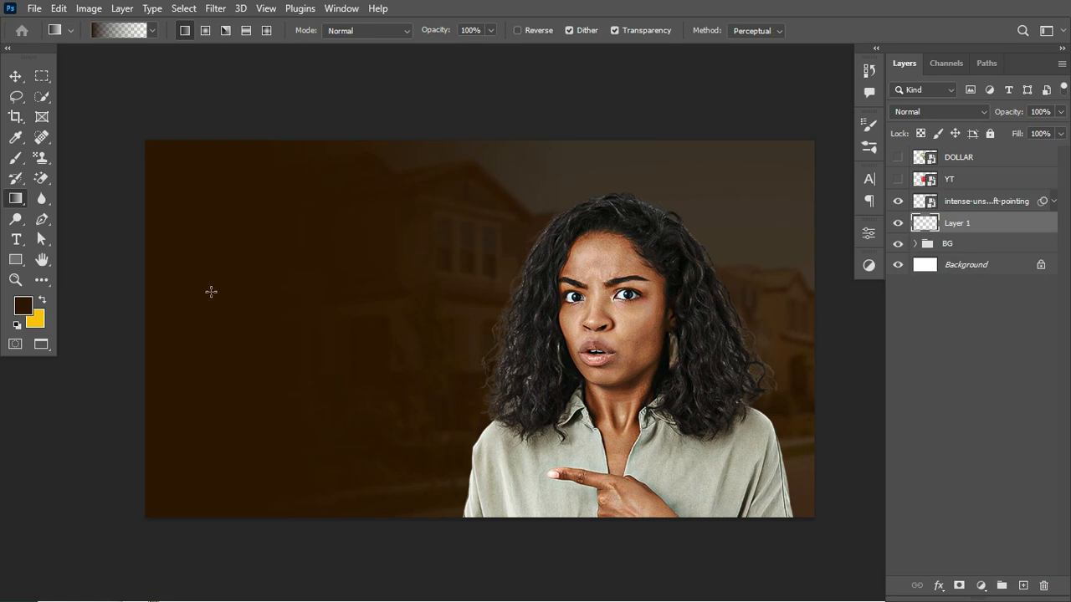
key(b)
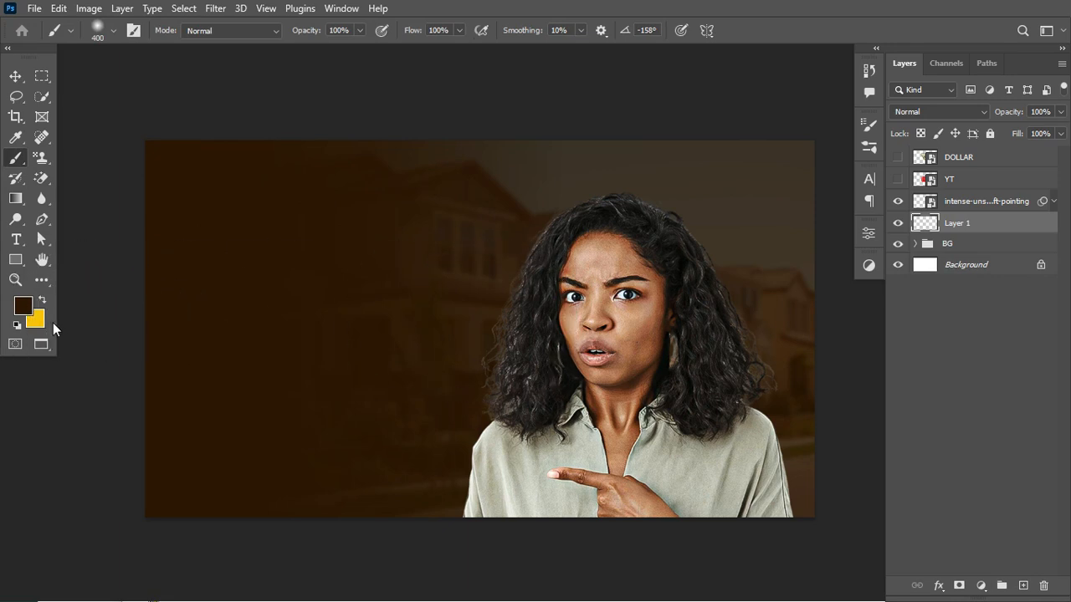
click(43, 299)
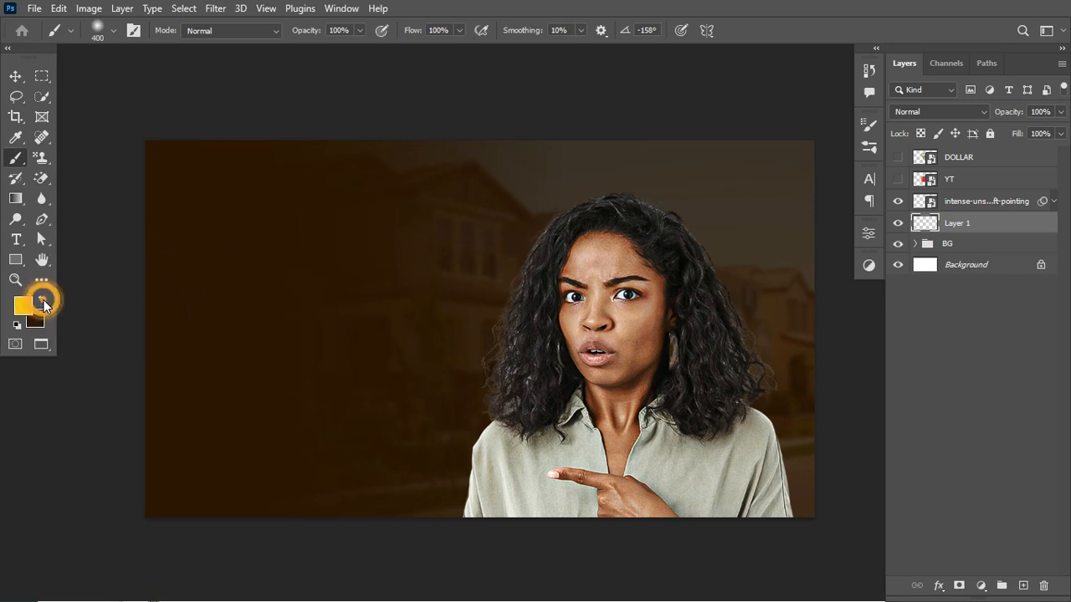
click(22, 306)
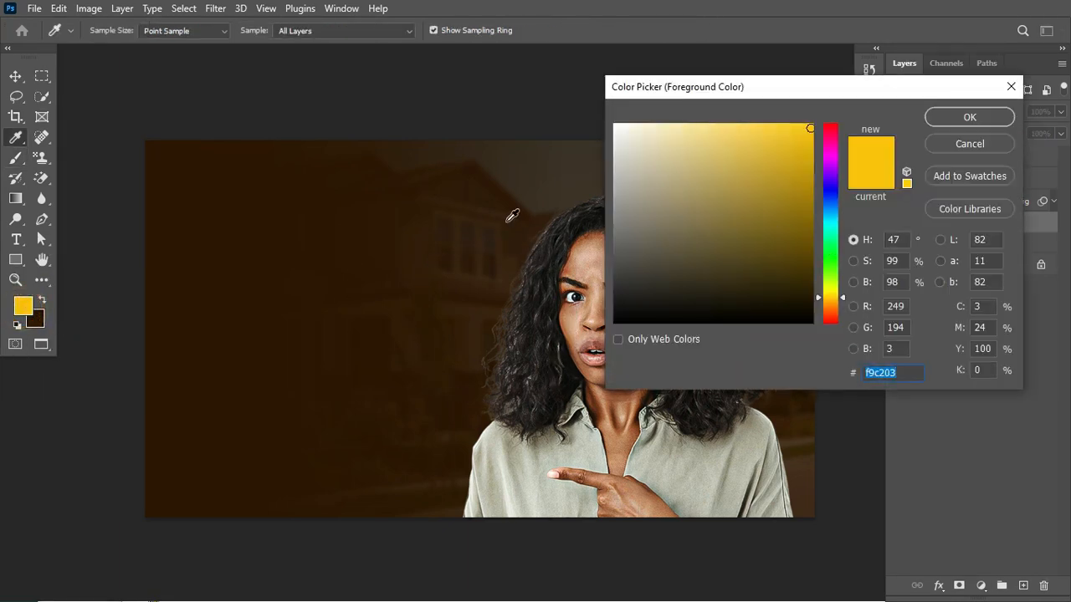
drag(835, 295, 836, 312)
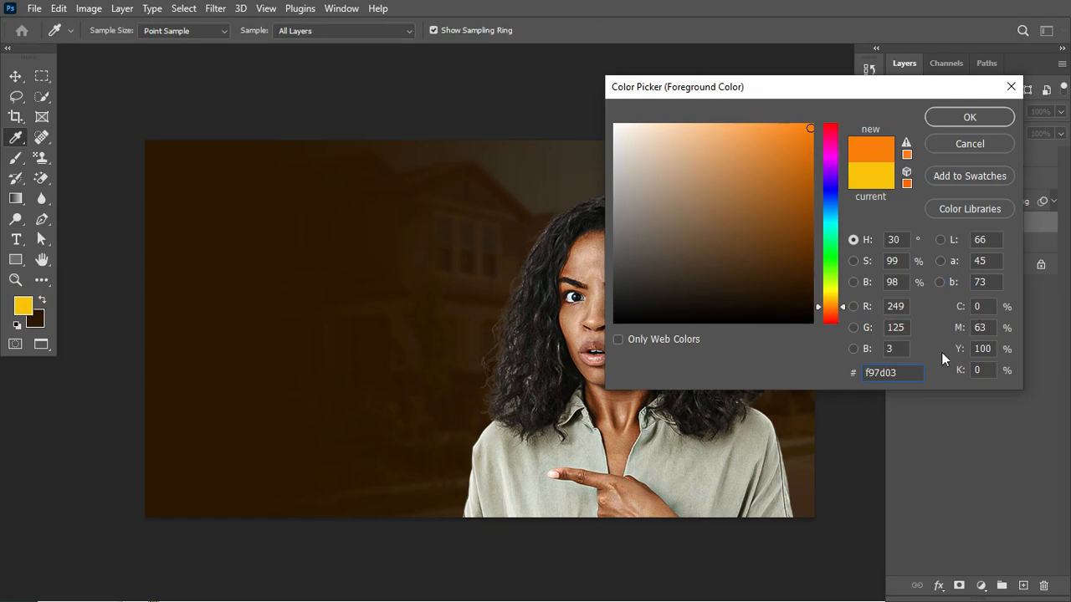
click(965, 117)
- Paint an orange glow behind the woman on Layer 1 with two dabs of a soft 700 px brush at 0% hardness
key(b)
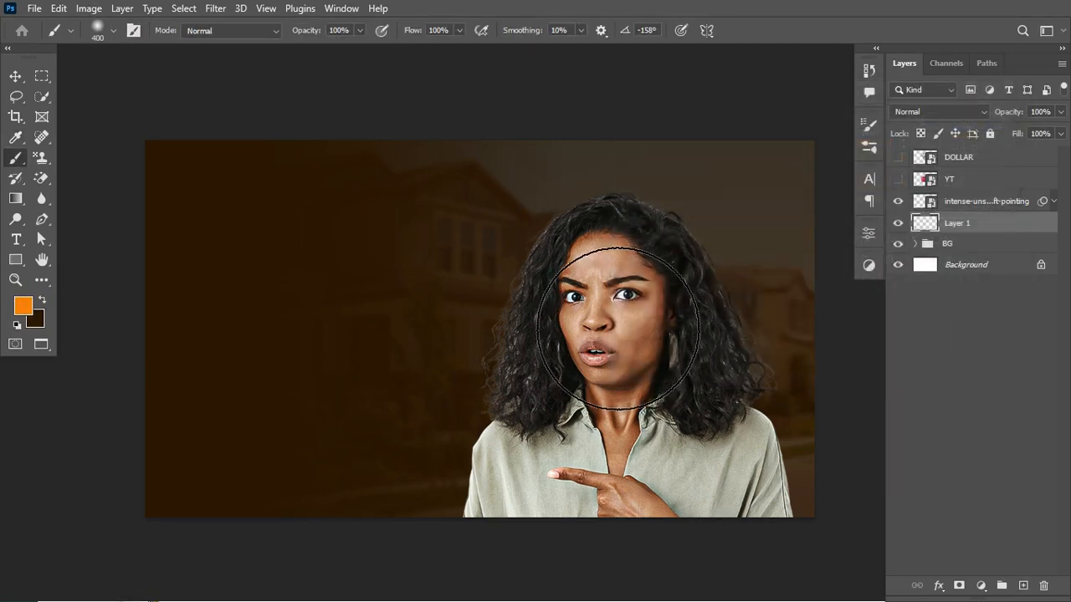
key(bracketright)
key(bracketright)
key(bracketright)
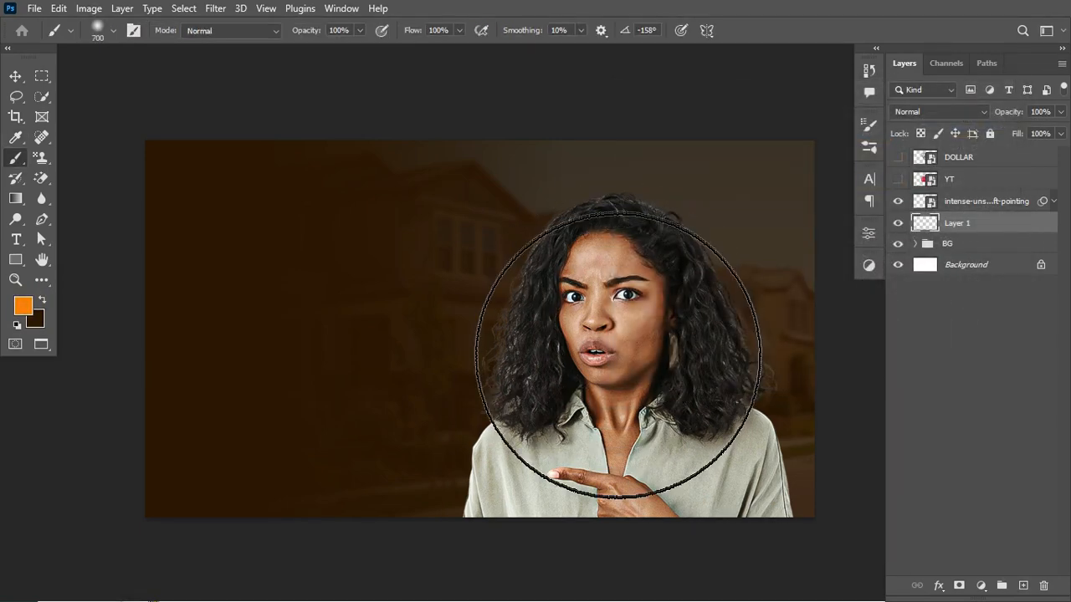
key(bracketleft)
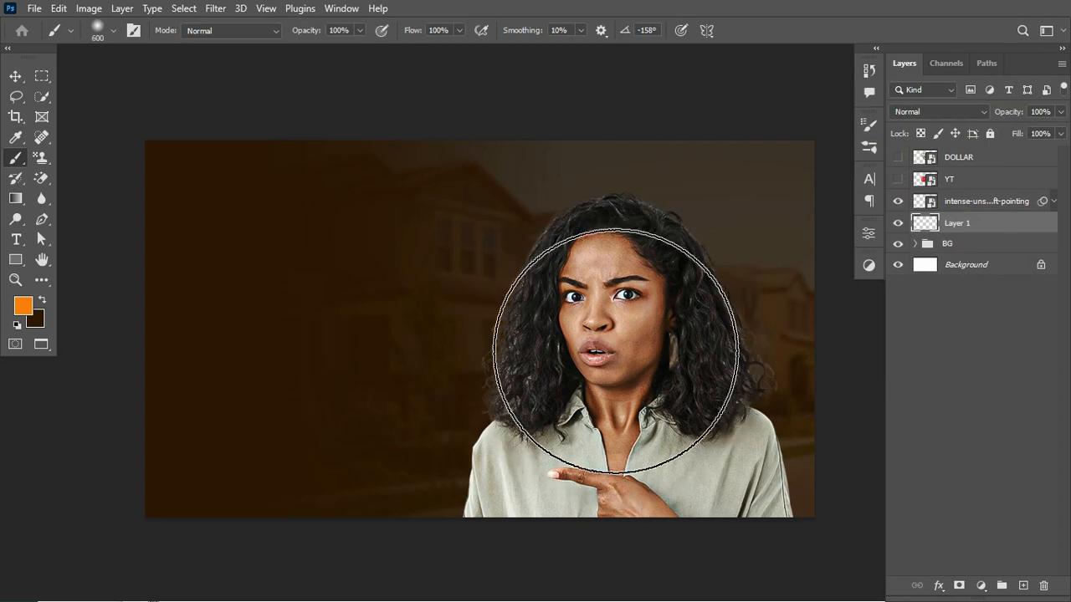
key(bracketright)
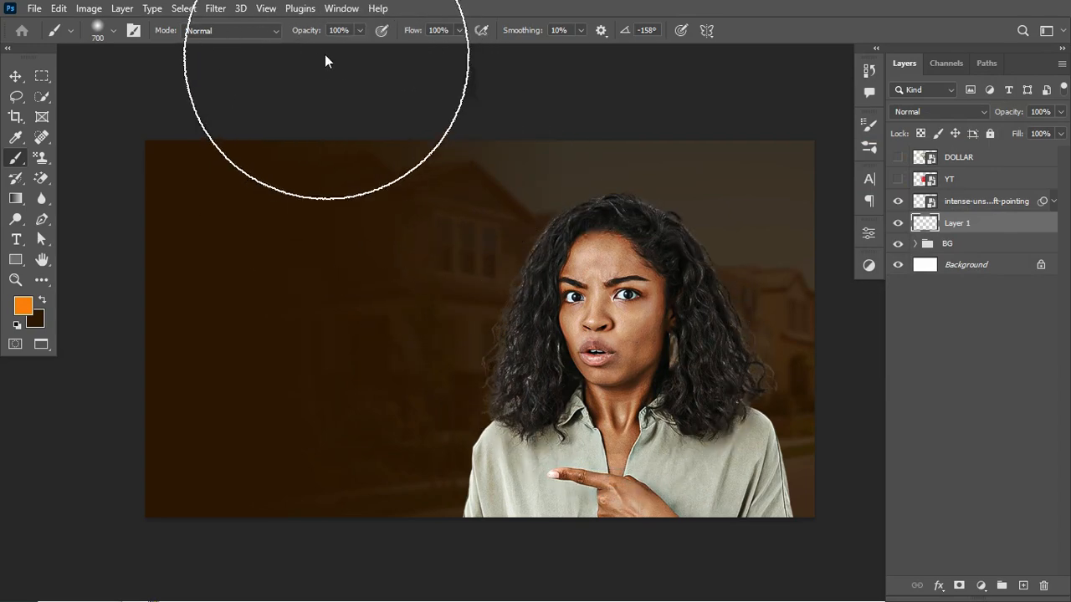
click(115, 32)
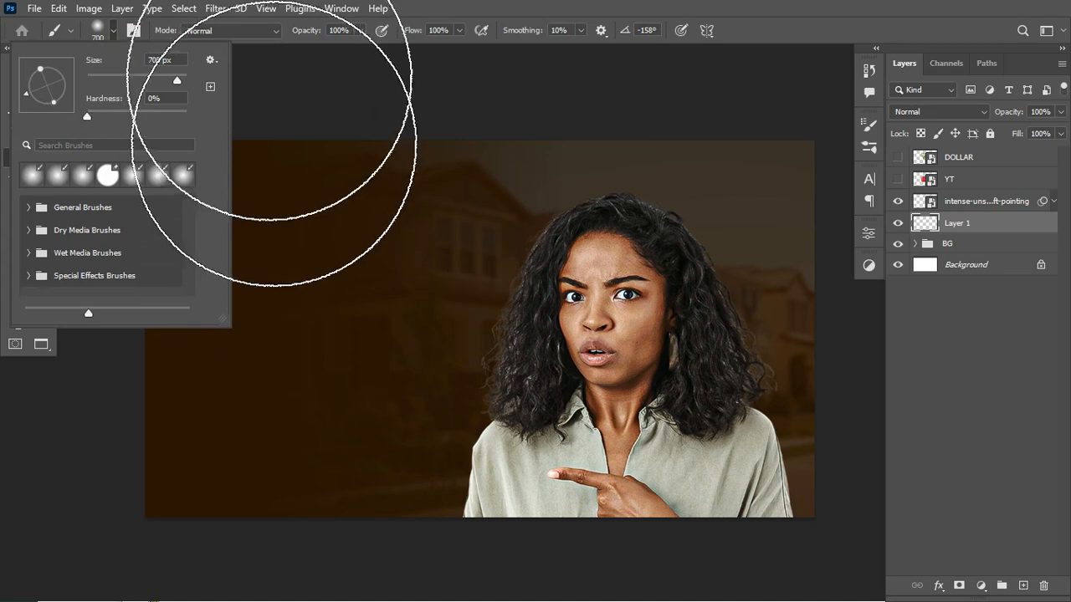
click(924, 223)
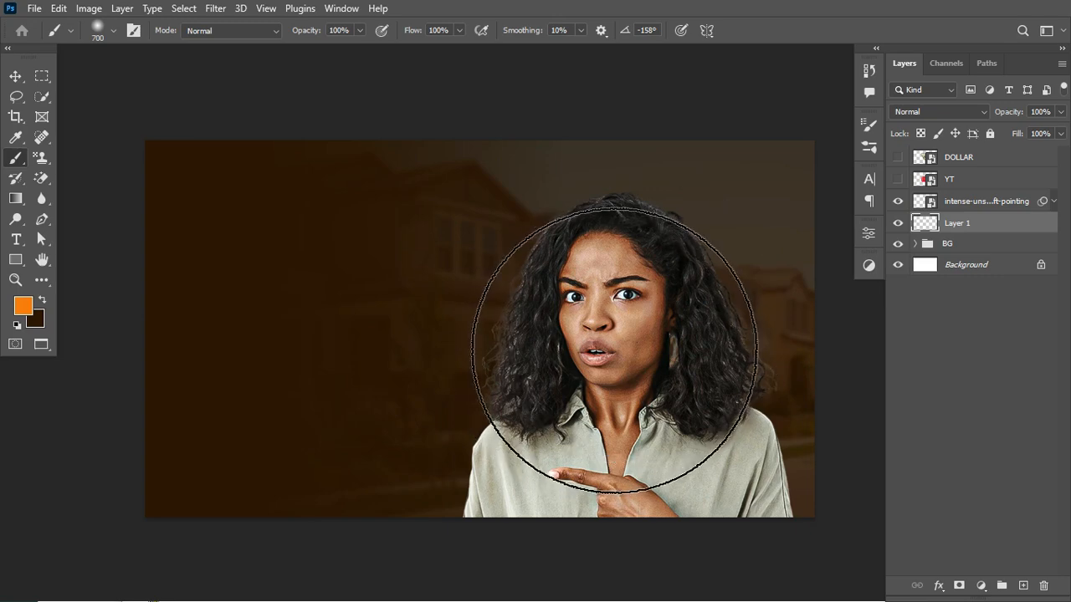
click(614, 351)
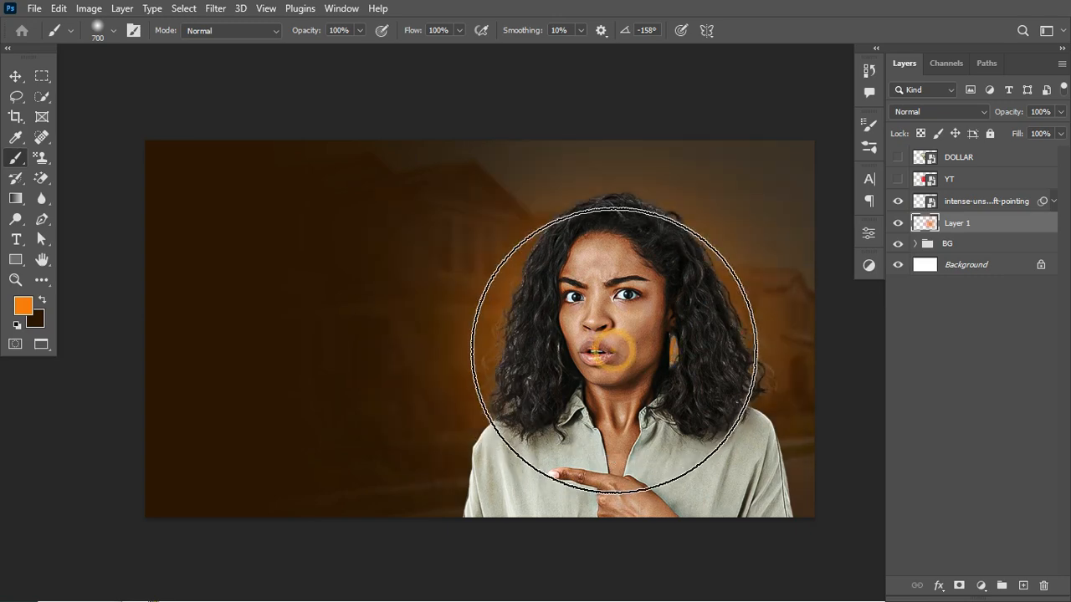
click(611, 348)
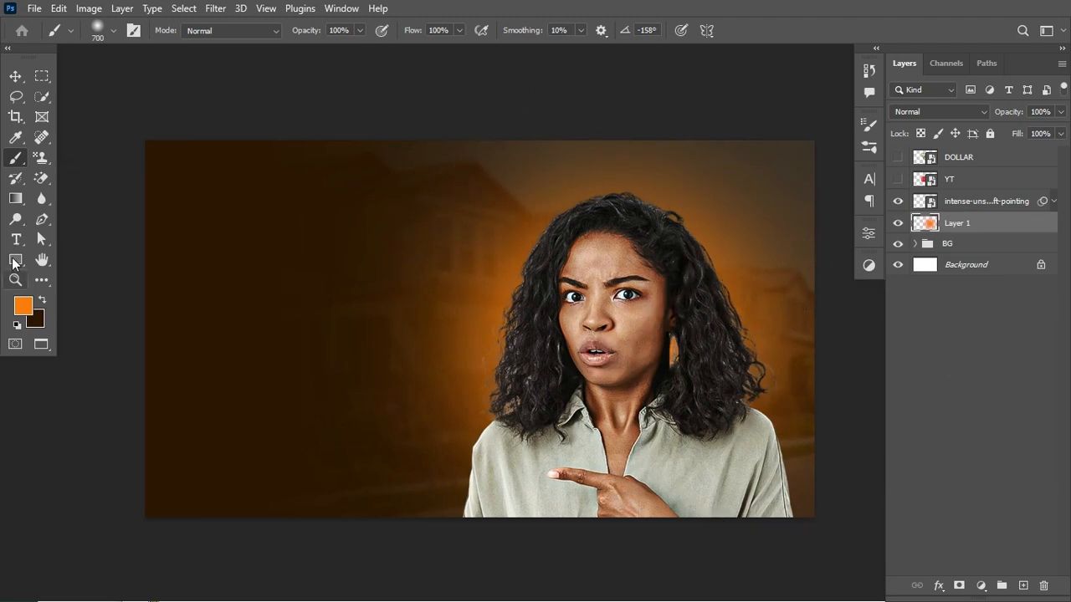
- Set the foreground color to yellow f9c203 and paint one soft 500 px dab at the glow's center behind the woman's head
click(23, 306)
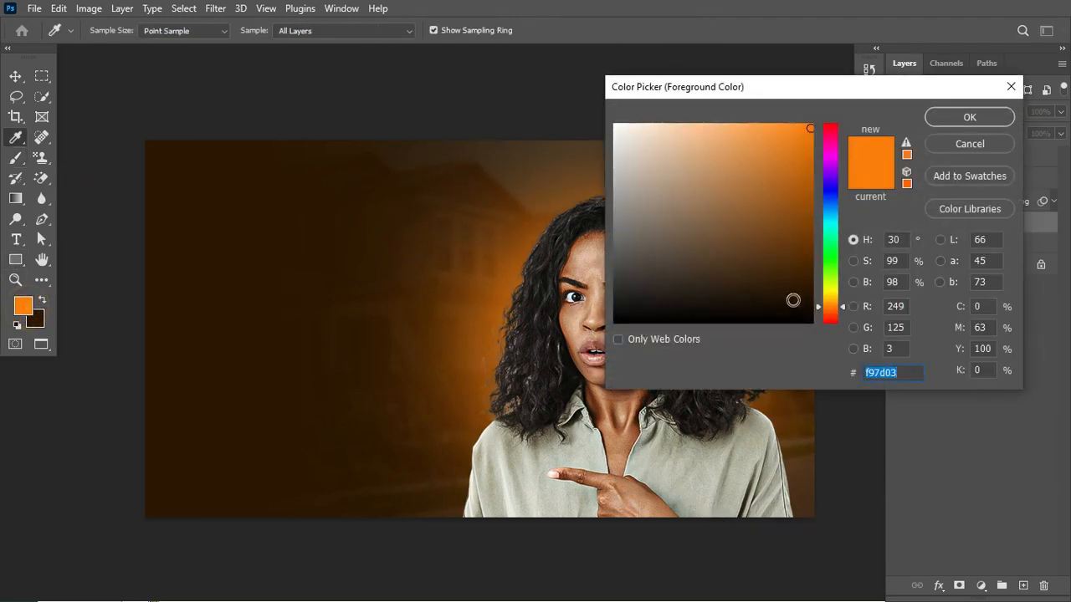
click(833, 307)
drag(832, 306, 831, 298)
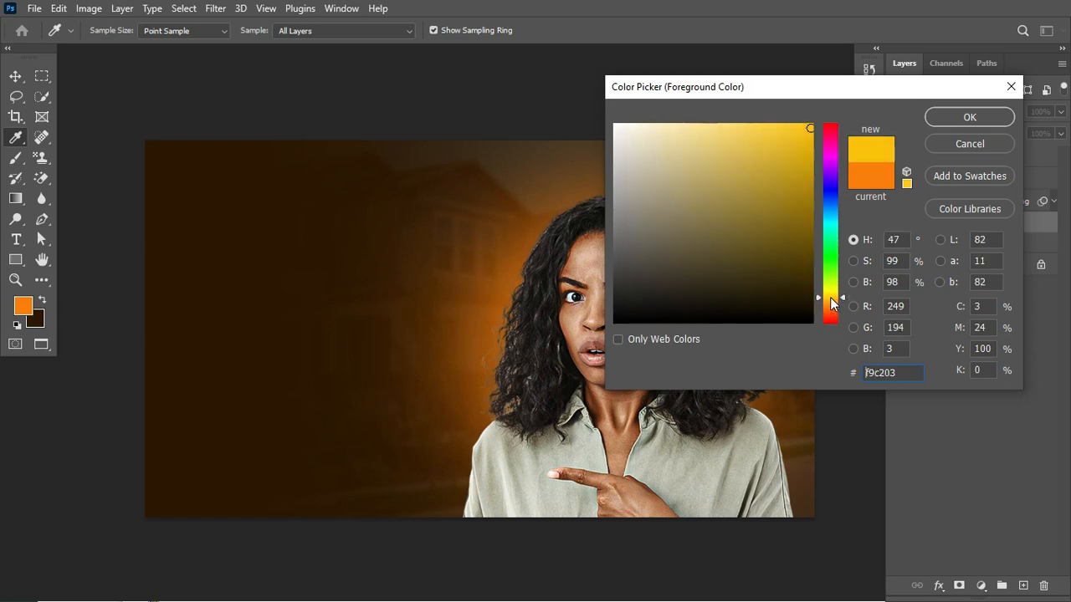
click(969, 118)
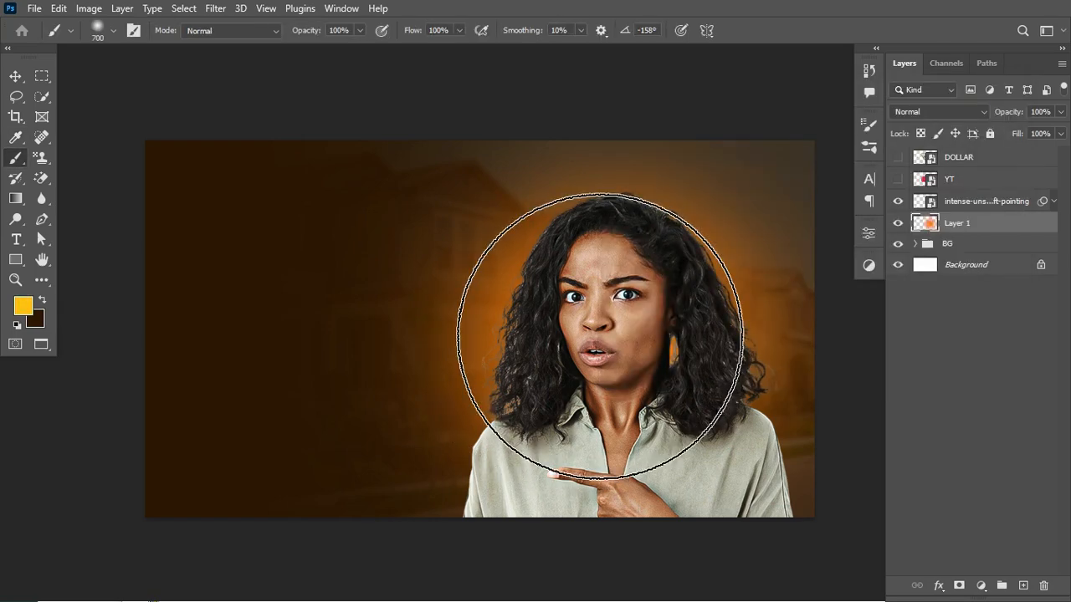
key(bracketleft)
key(bracketleft)
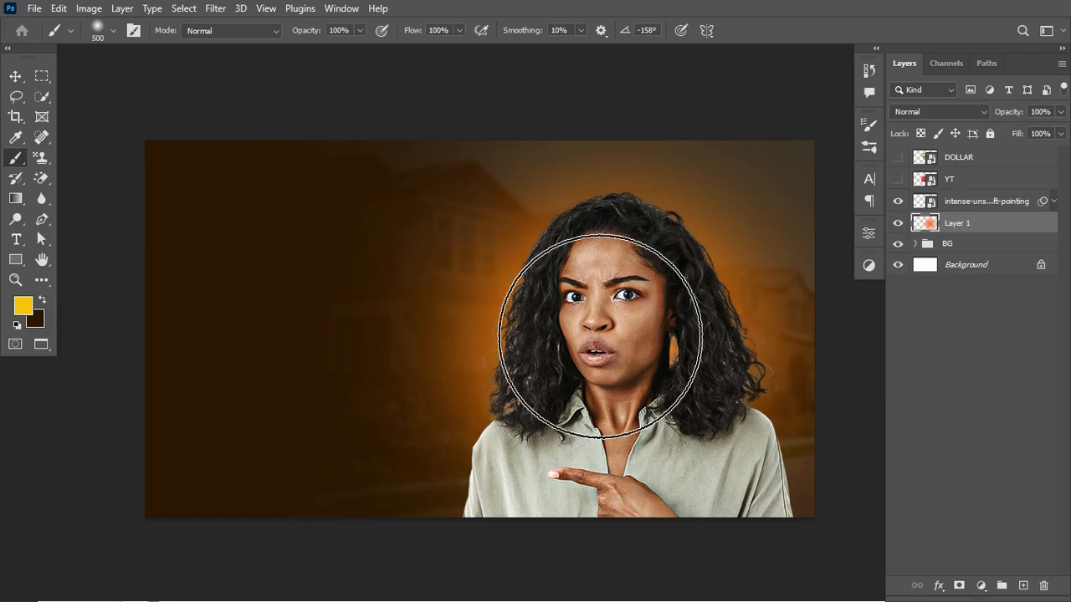
click(600, 336)
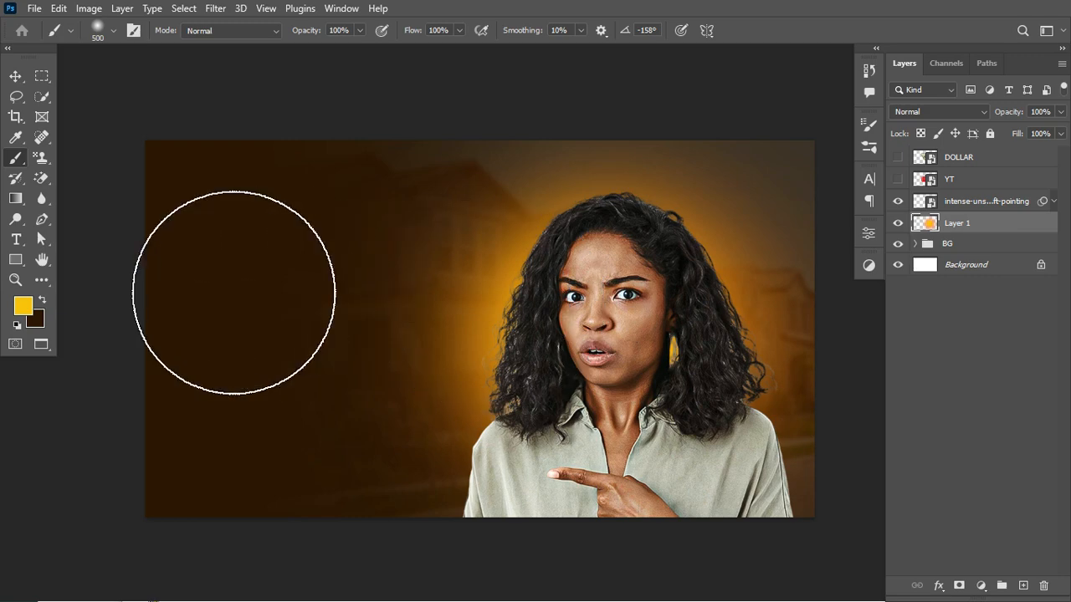
- Set the foreground color to white ffffff and brighten the glow's center behind the woman's head with a soft 400 px brush
key(bracketleft)
key(bracketleft)
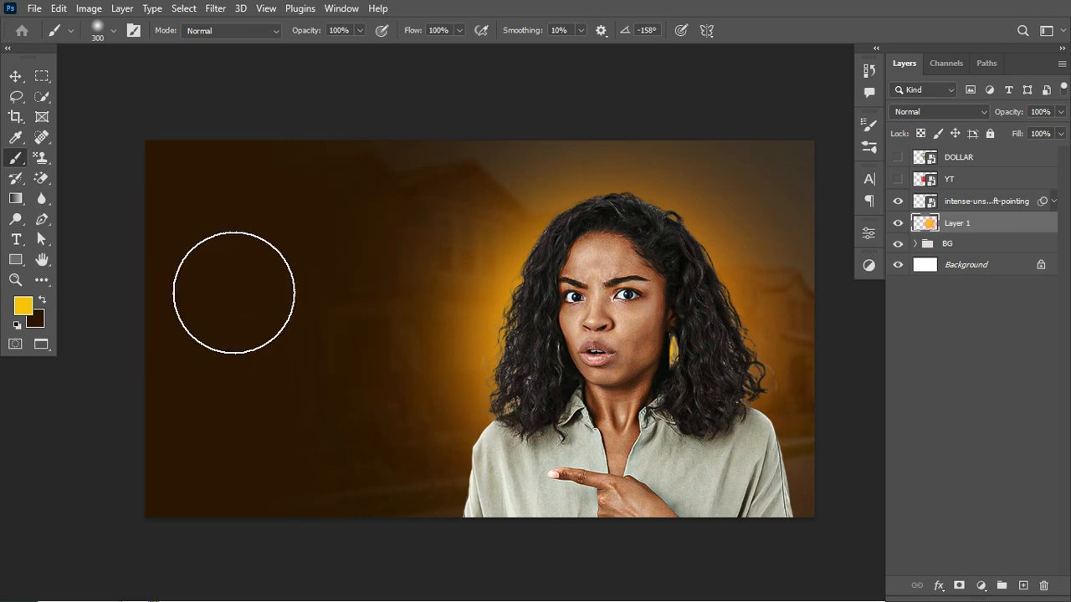
click(22, 306)
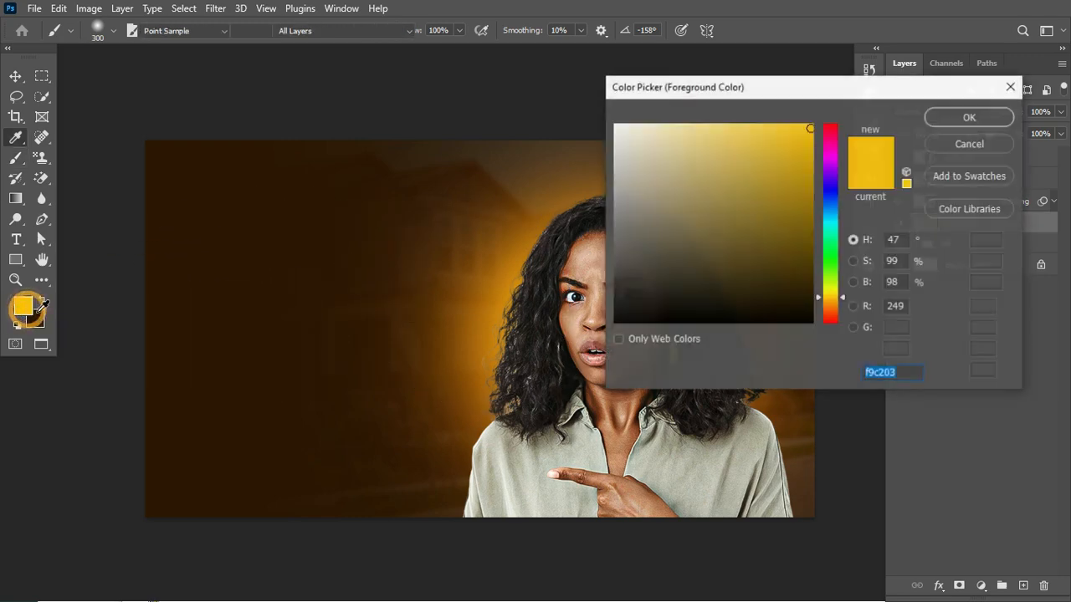
drag(718, 164, 615, 125)
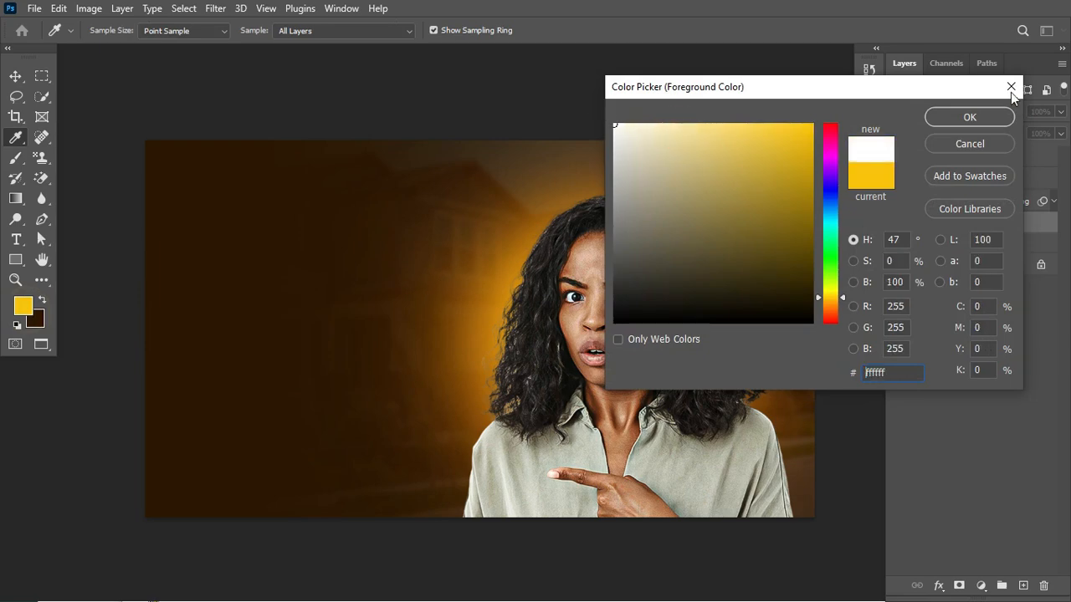
click(968, 117)
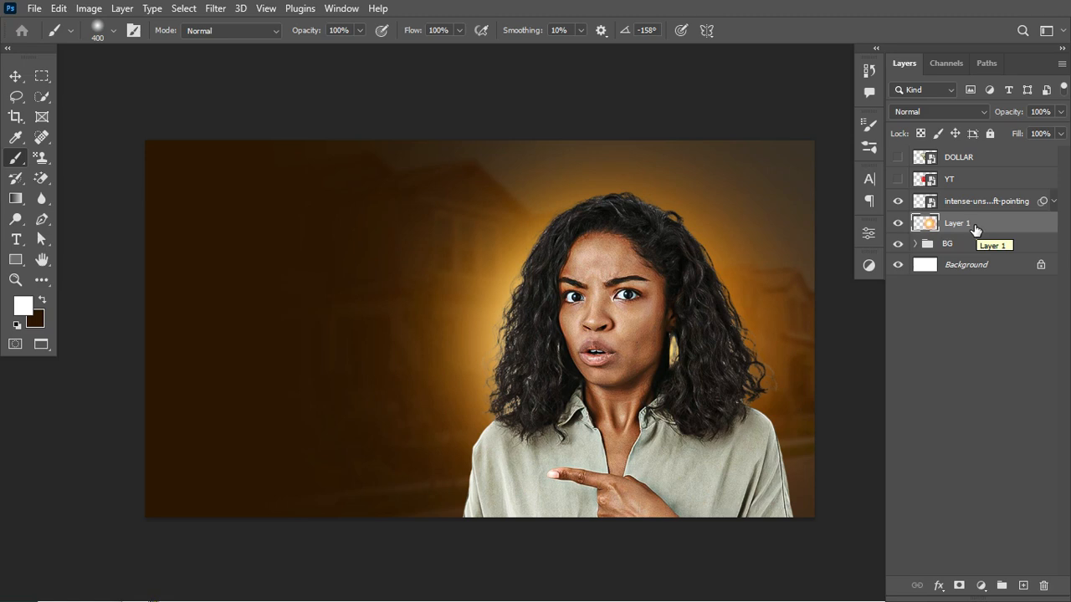
- Add a Stroke layer style to the pointing woman layer: 1 px, Outside, Color Dodge, 57% opacity, yellow ffd800
click(964, 201)
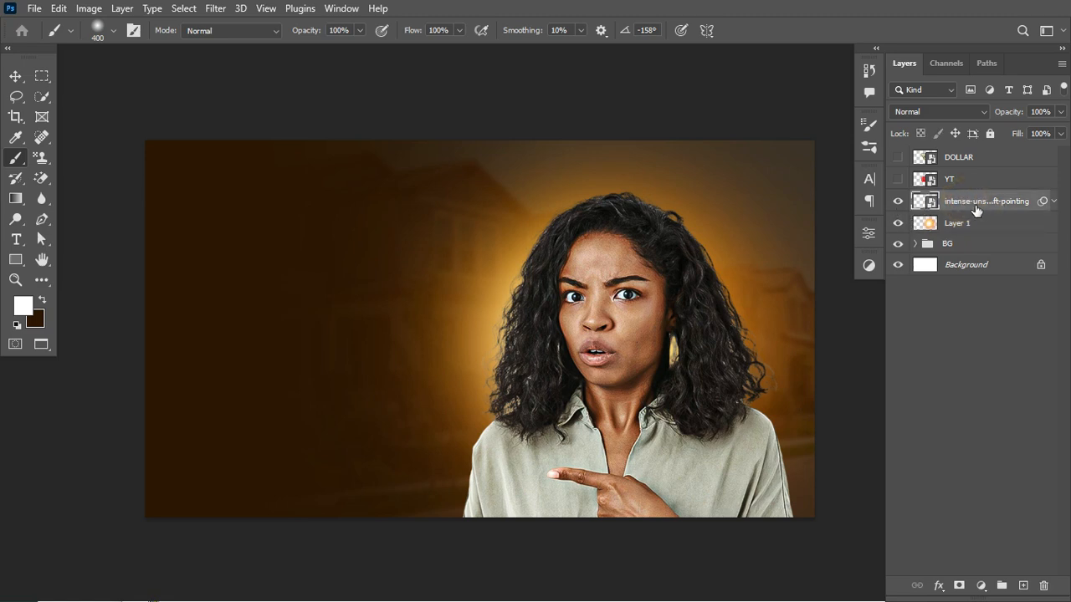
right_click(961, 201)
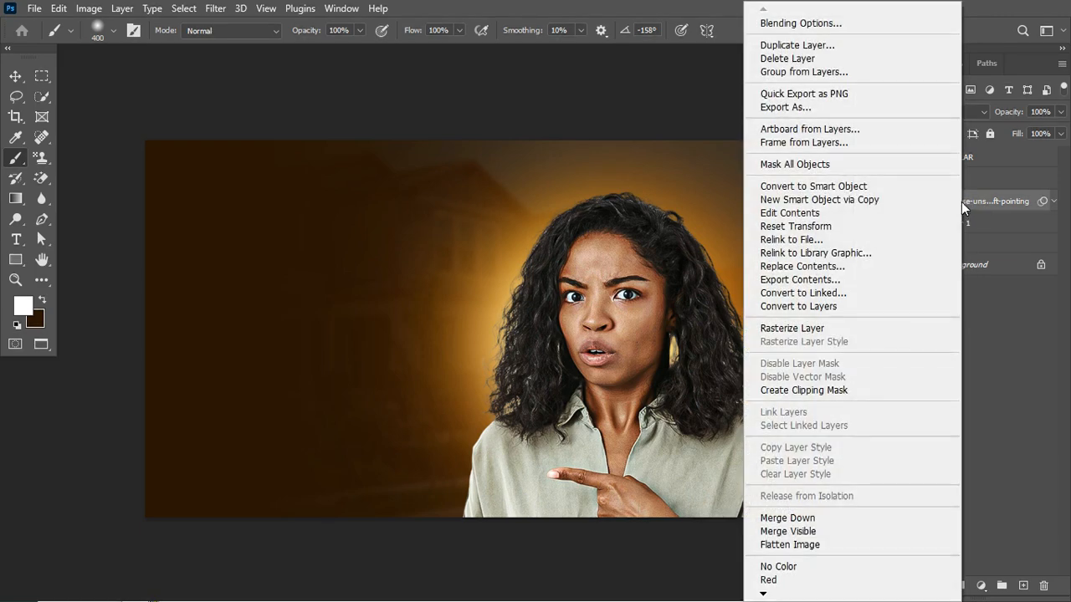
click(819, 25)
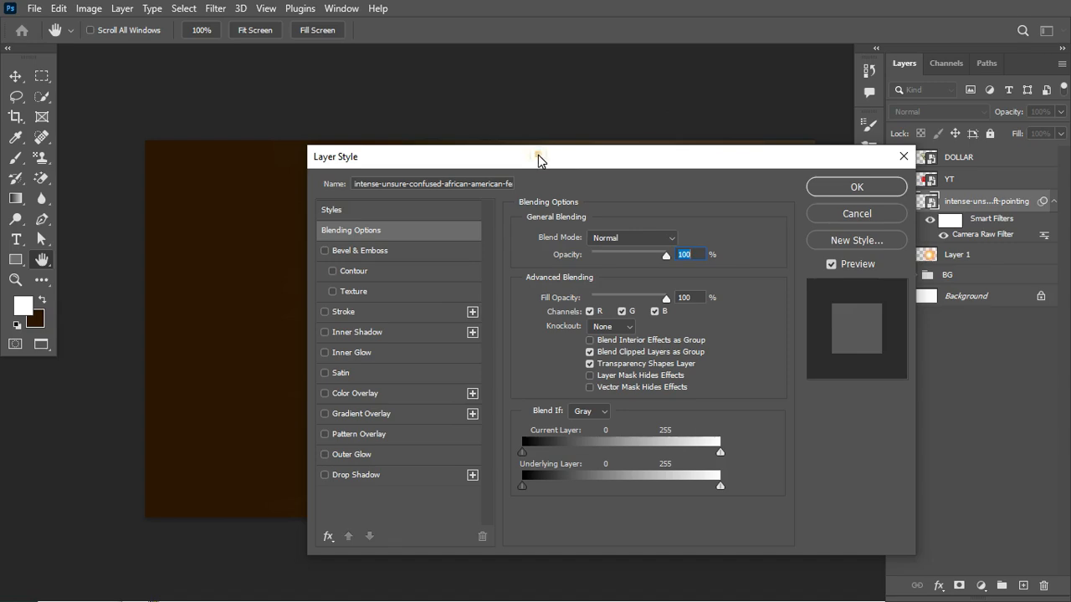
drag(538, 154, 669, 173)
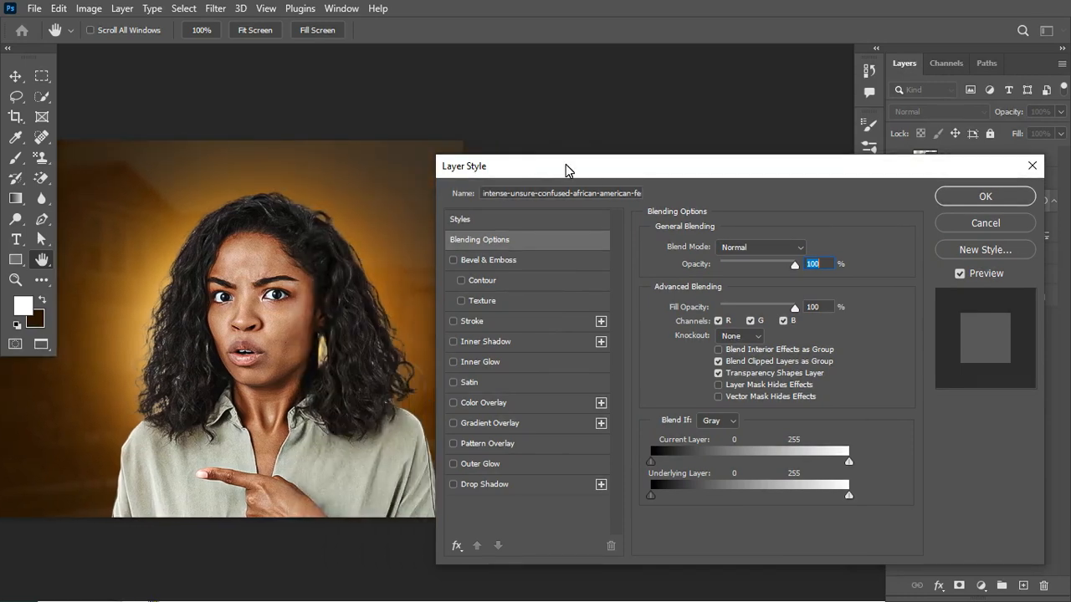
drag(566, 166, 575, 147)
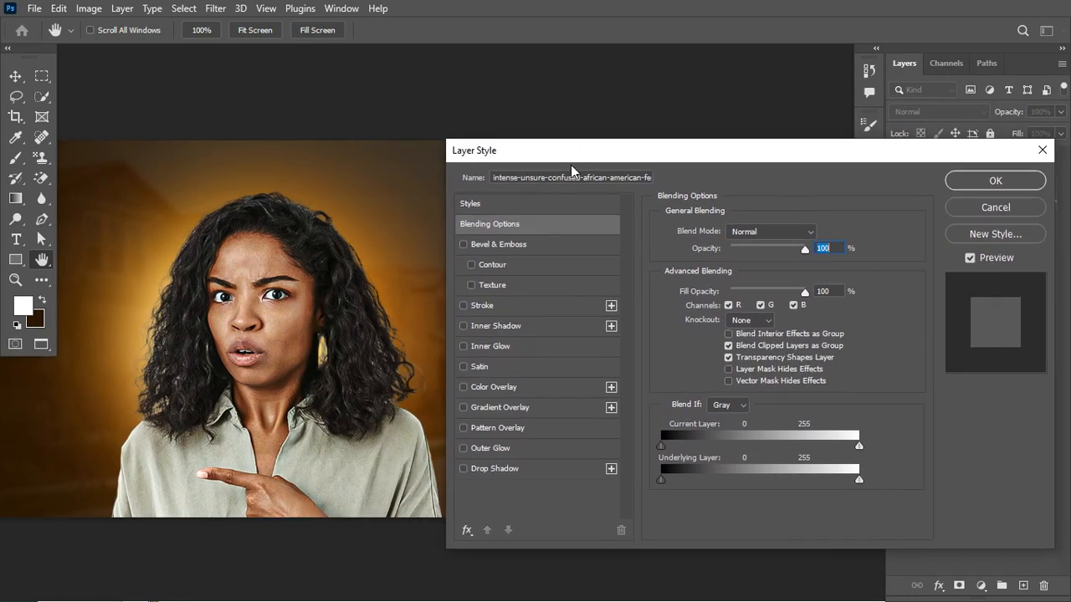
click(480, 306)
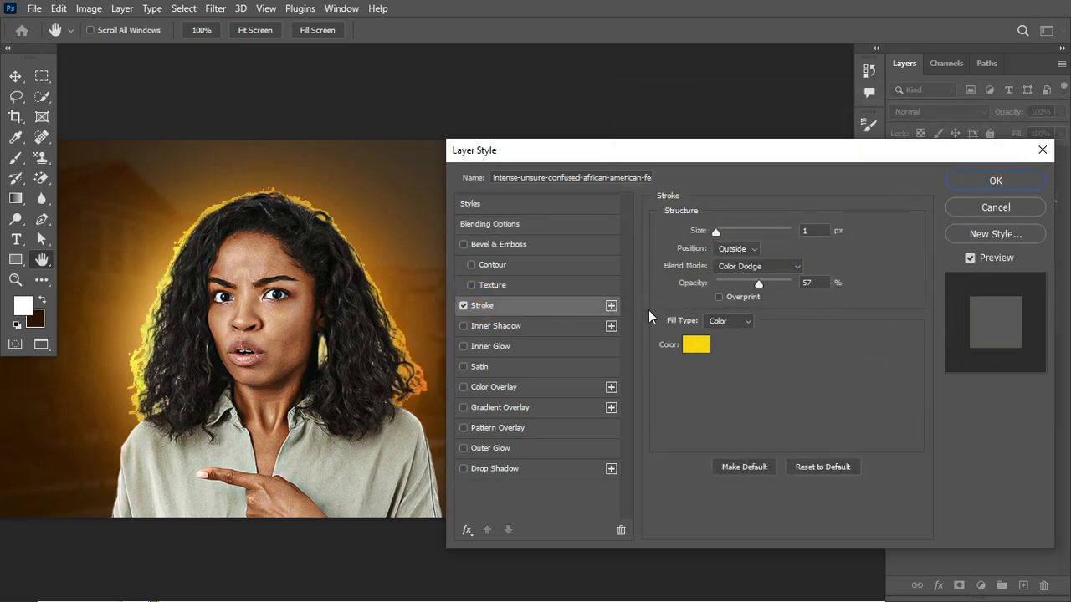
click(692, 345)
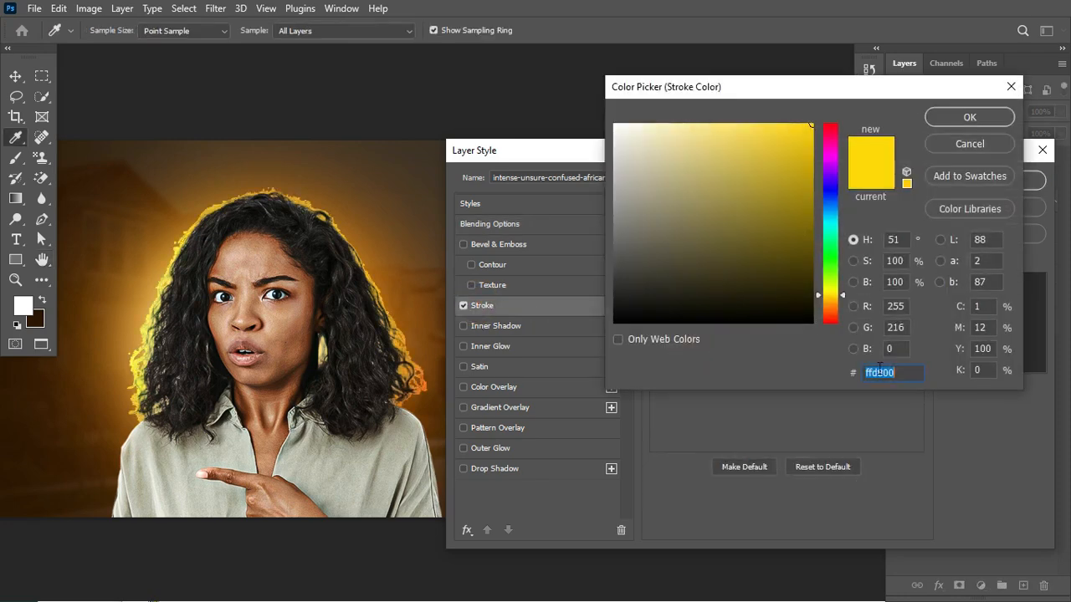
click(901, 373)
click(971, 118)
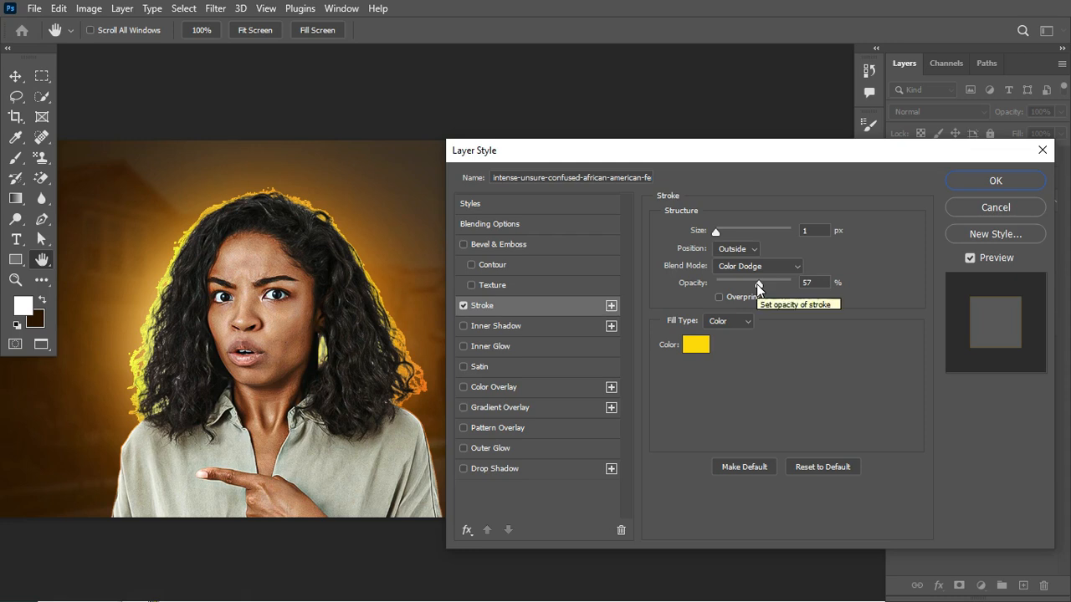
- Add a white Outer Glow to the woman layer with Color Dodge blending, 35% opacity, Softer technique, 250 px size and 50% range
click(474, 452)
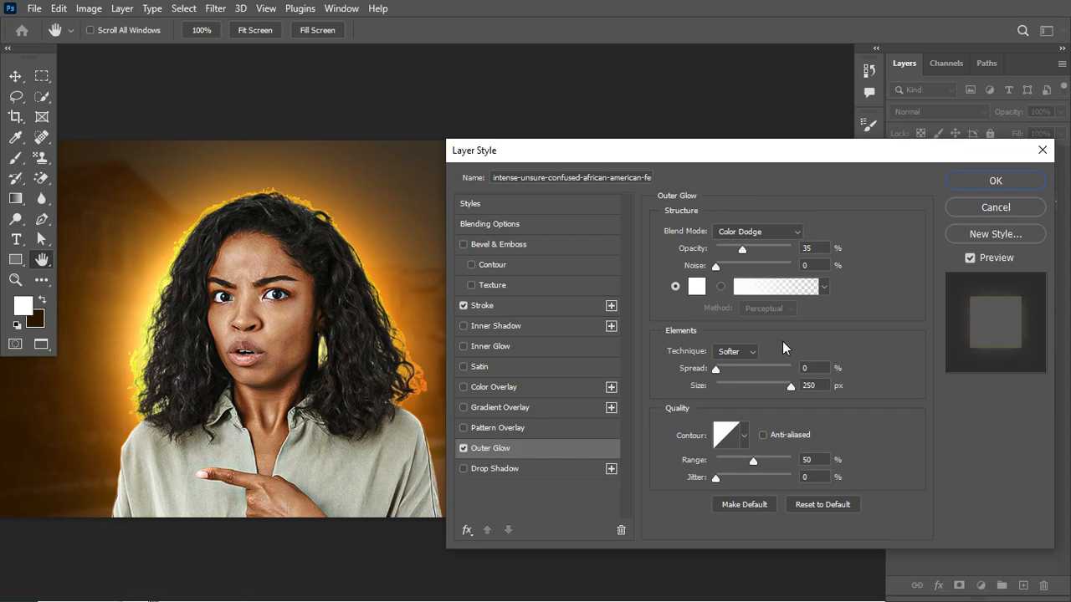
click(777, 234)
click(824, 353)
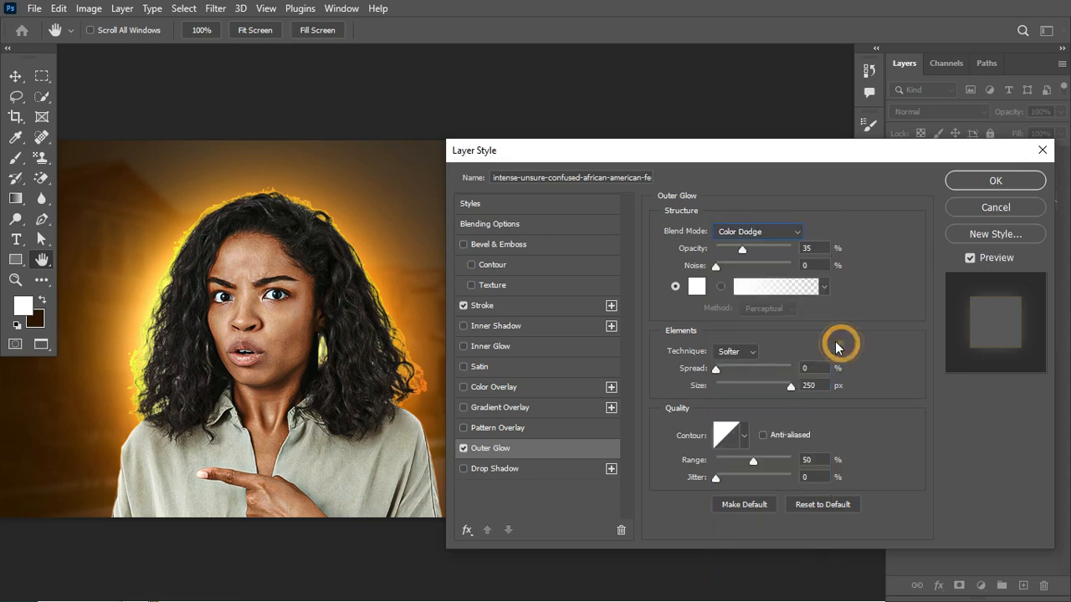
click(697, 286)
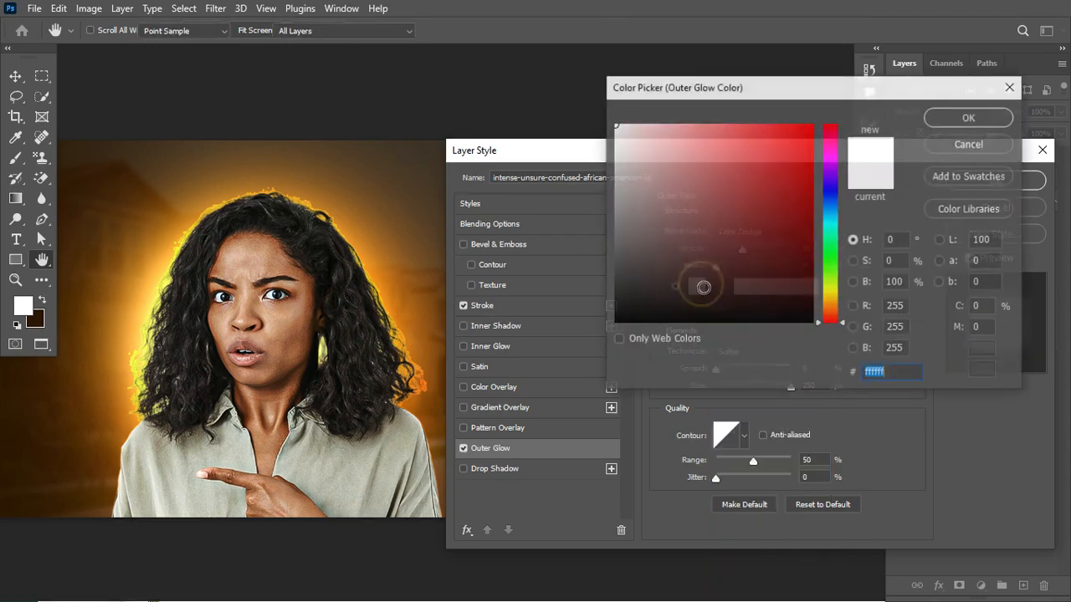
click(970, 143)
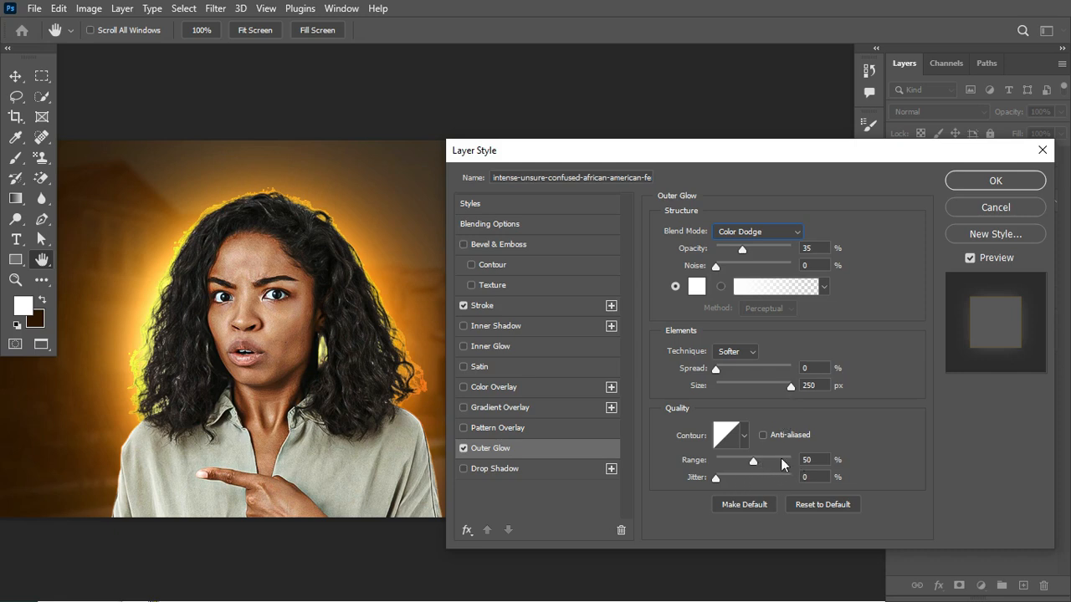
- Add an Inner Glow in ffc600 with Color Dodge, 35% opacity, Edge source, 161 px size and 59% range, and apply the layer style
click(475, 347)
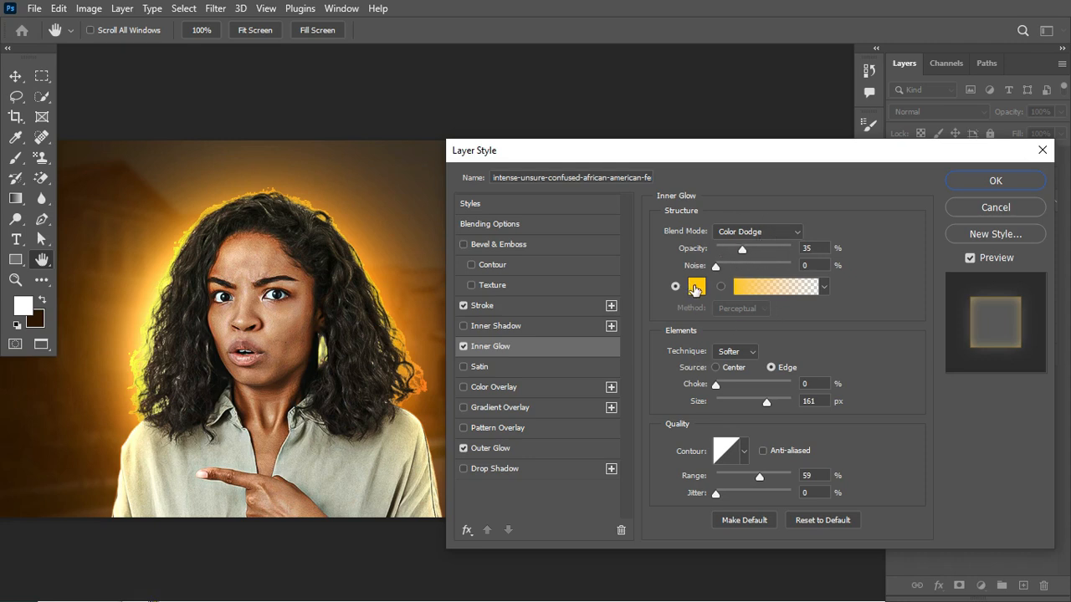
click(695, 289)
click(895, 373)
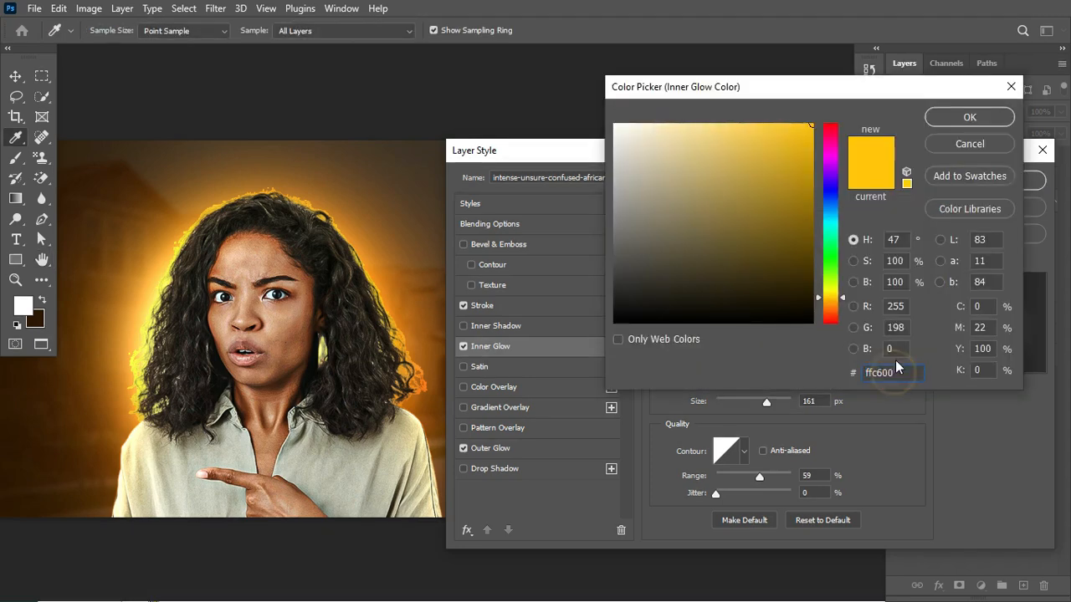
click(971, 119)
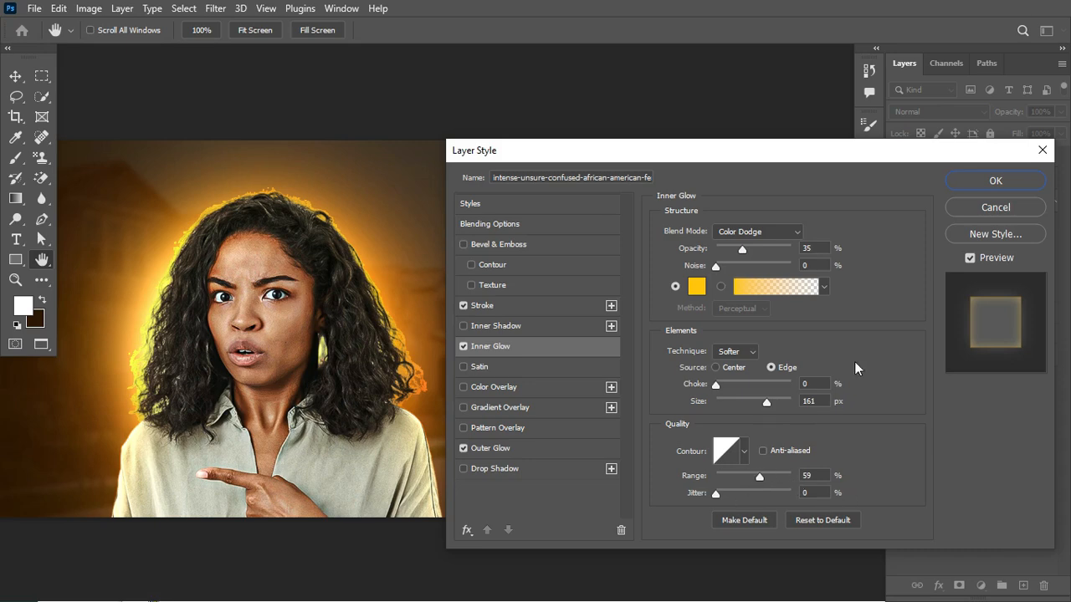
click(987, 181)
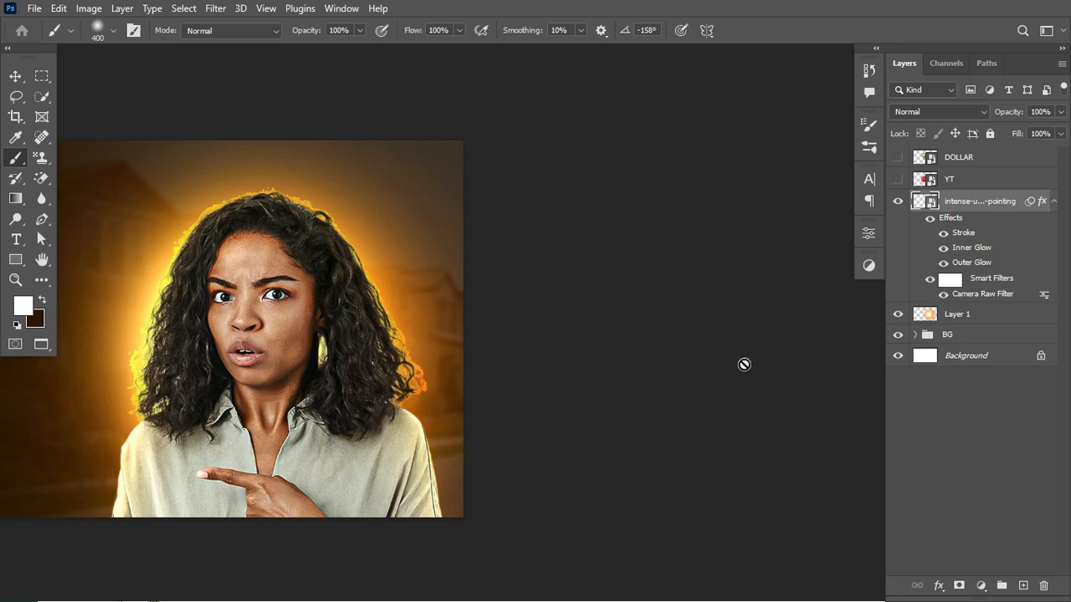
scroll(194, 280, left, 8)
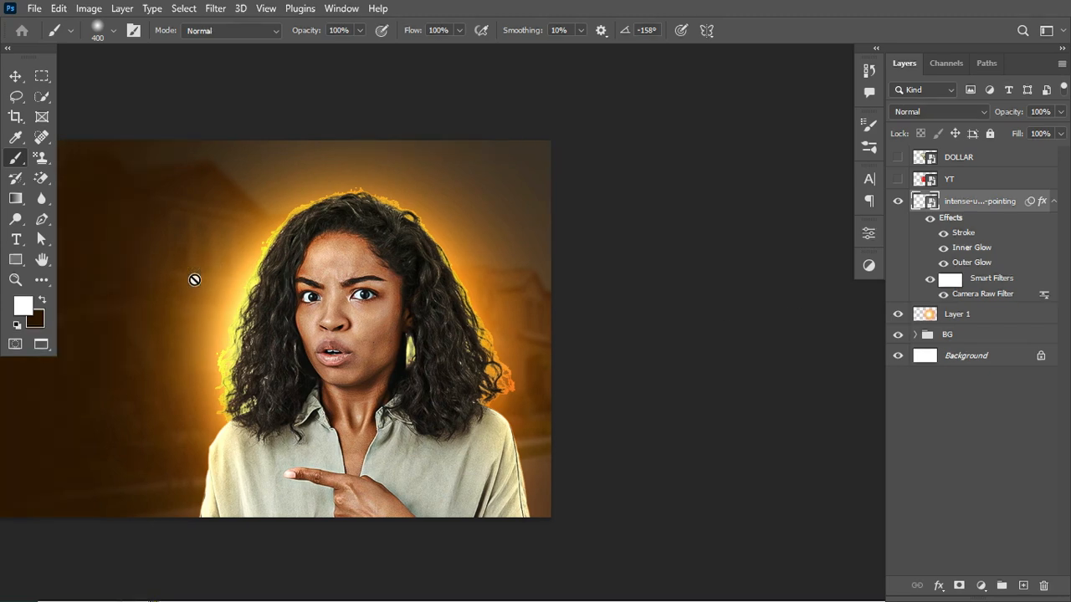
scroll(194, 280, left, 1)
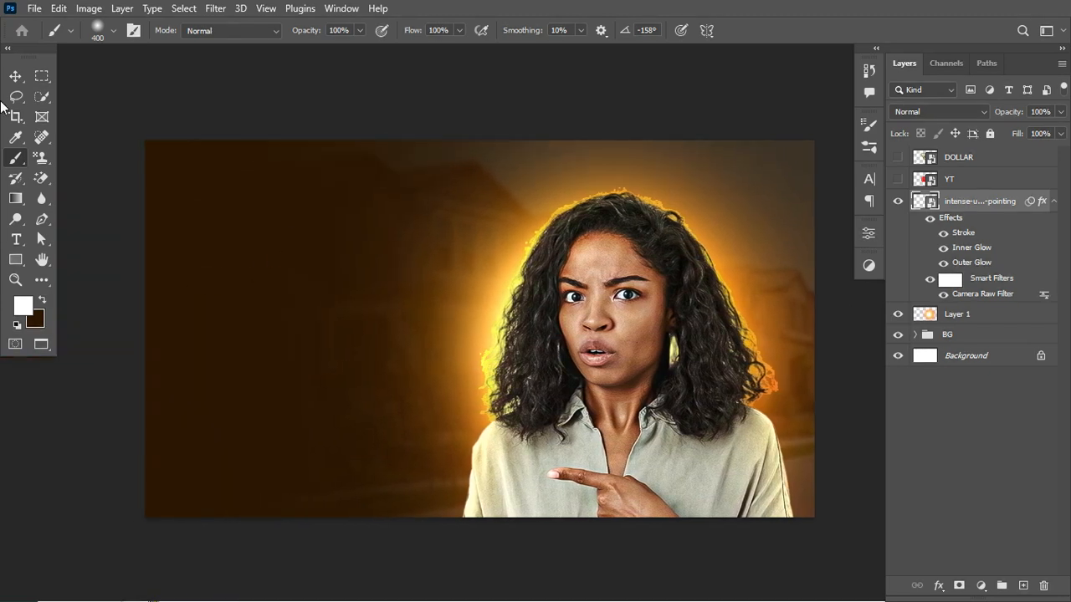
- Move the woman slightly left on the canvas and split her layer effects into separate layers with Create Layers
click(15, 76)
drag(623, 309, 604, 310)
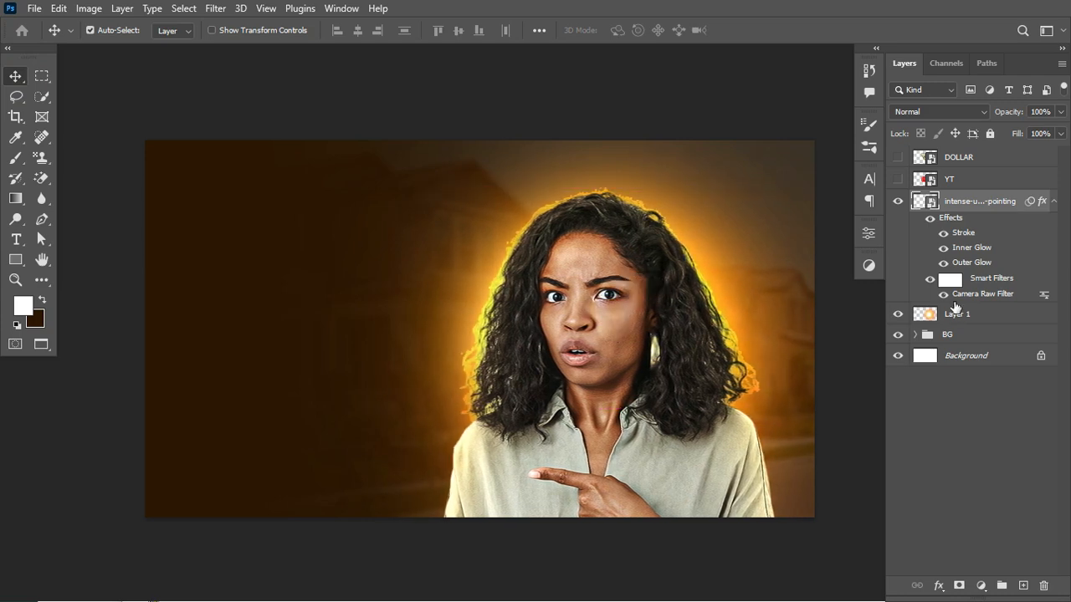
right_click(968, 237)
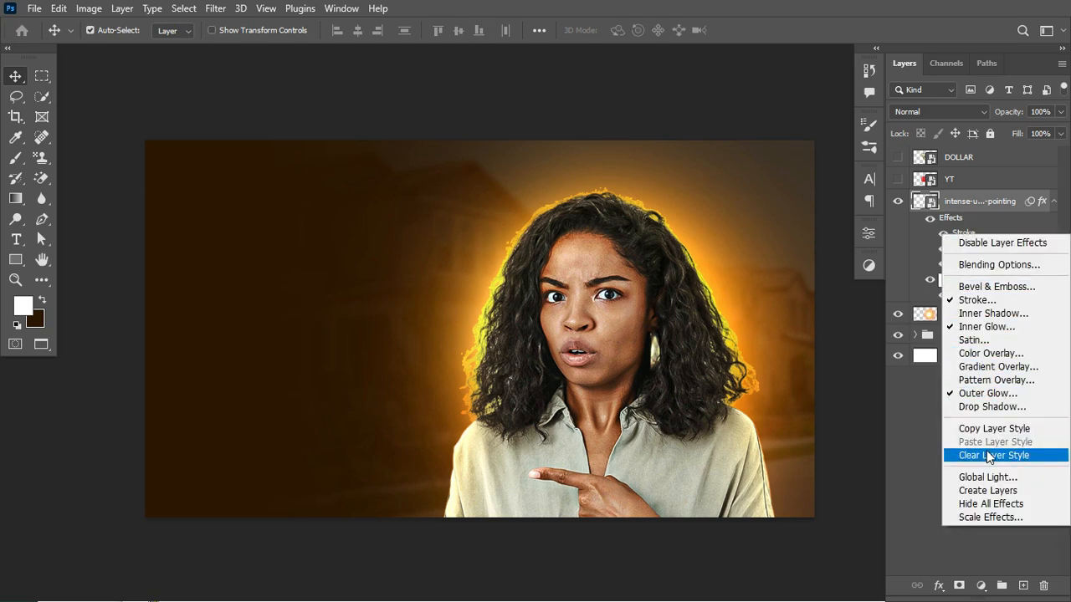
click(977, 496)
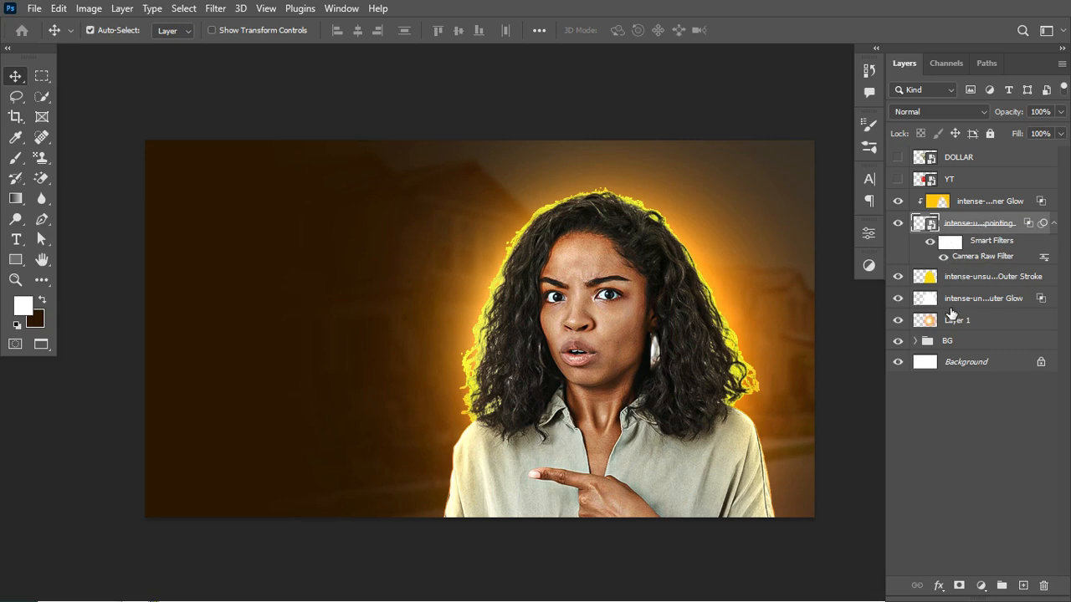
- Compare the image with and without the Outer Stroke layer, and add a layer mask to that layer
click(954, 286)
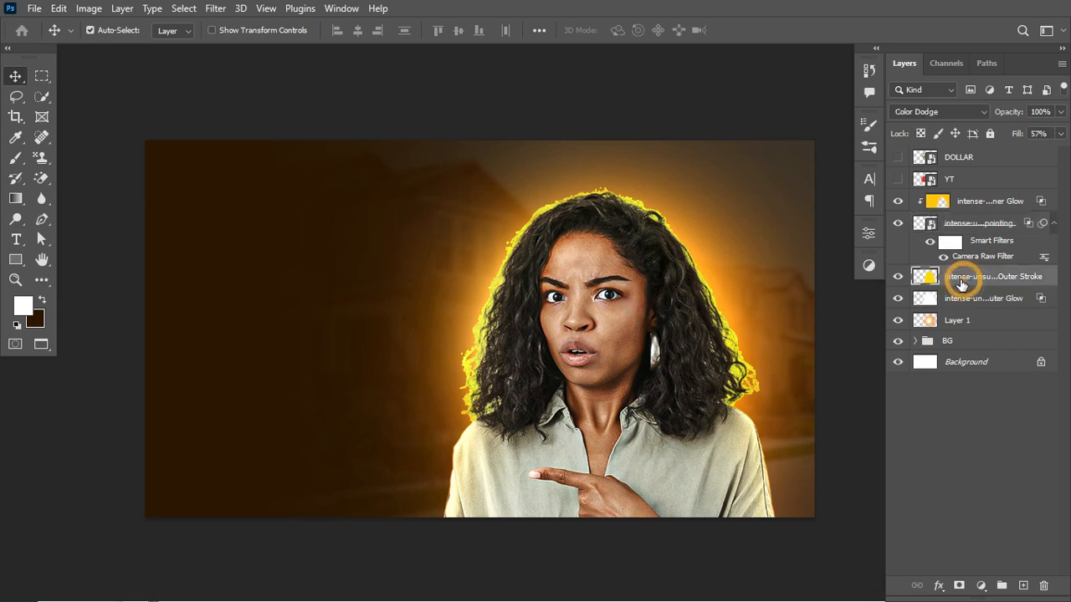
click(899, 278)
click(899, 278)
click(898, 278)
click(898, 278)
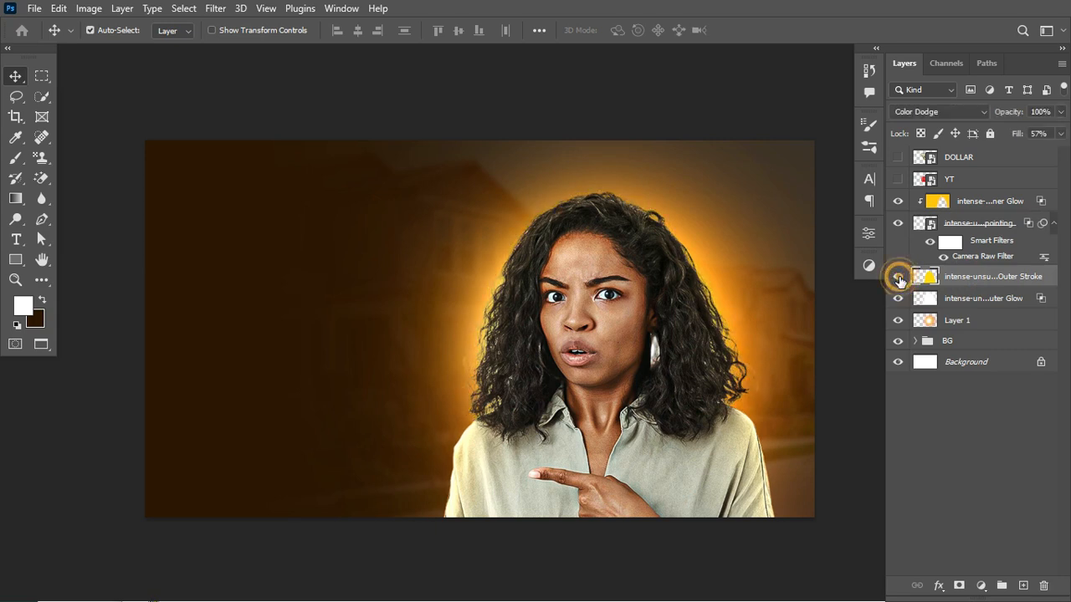
click(959, 586)
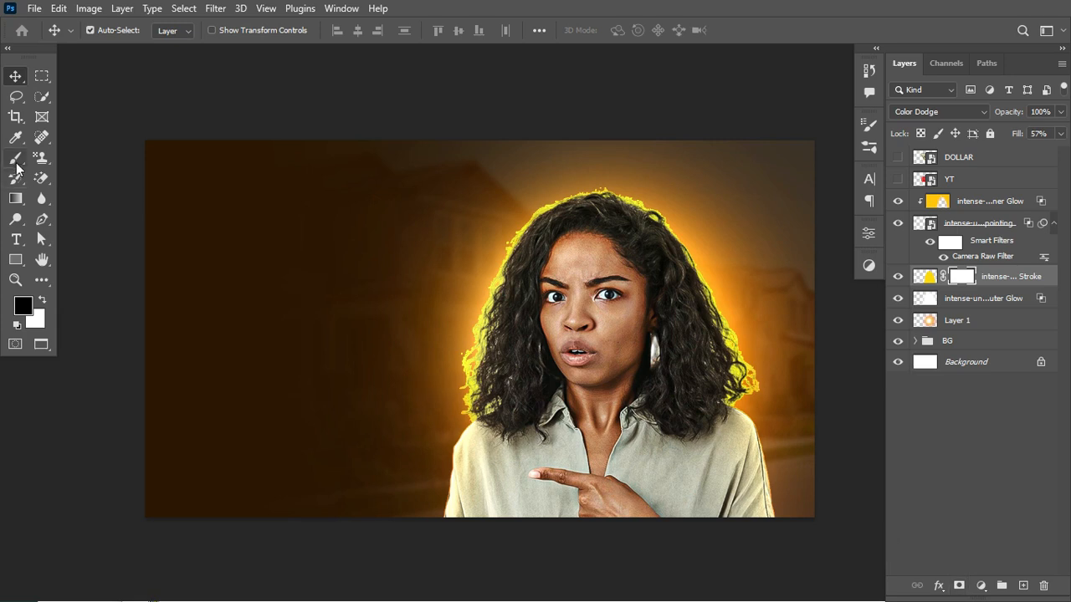
- Paint black on the Outer Stroke mask with a soft 300 px brush to hide the yellow outline around the woman's hair
click(15, 160)
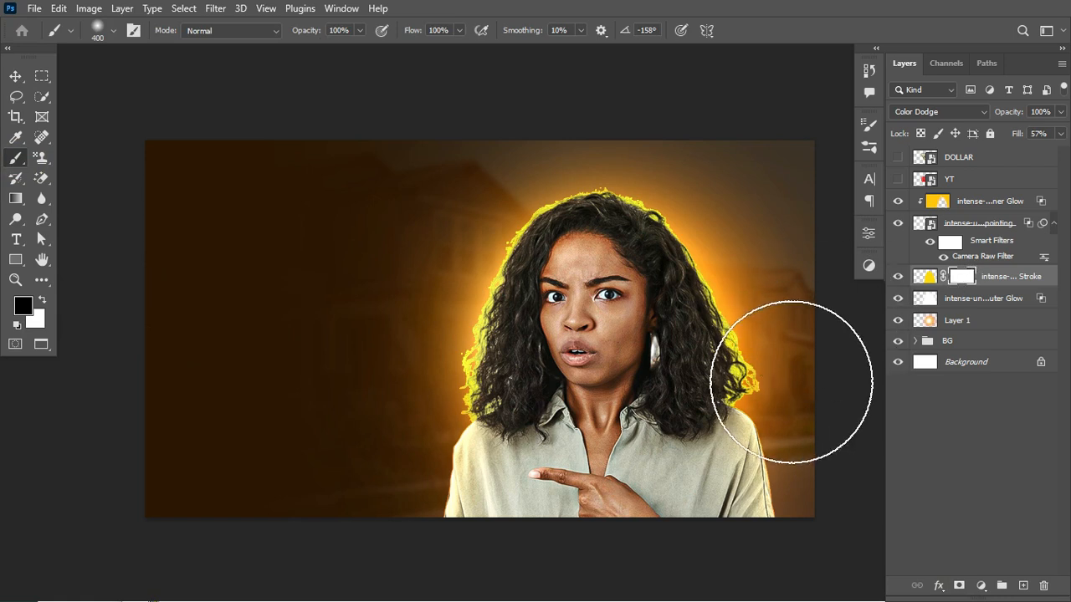
key(bracketleft)
key(bracketleft)
key(bracketleft)
key(bracketleft)
key(bracketleft)
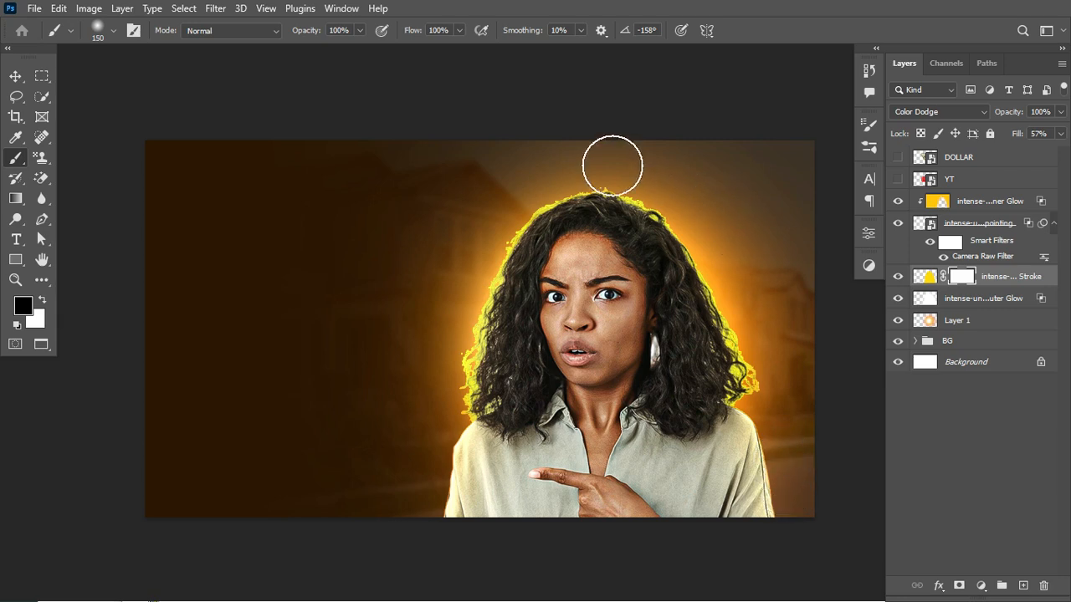
key(bracketright)
key(bracketright)
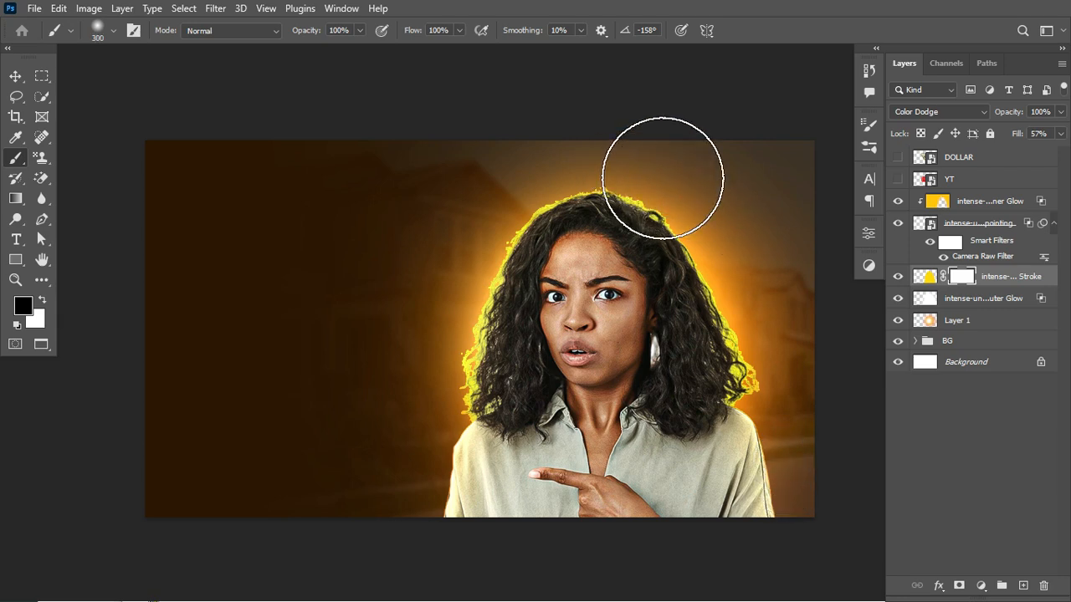
drag(714, 162, 601, 170)
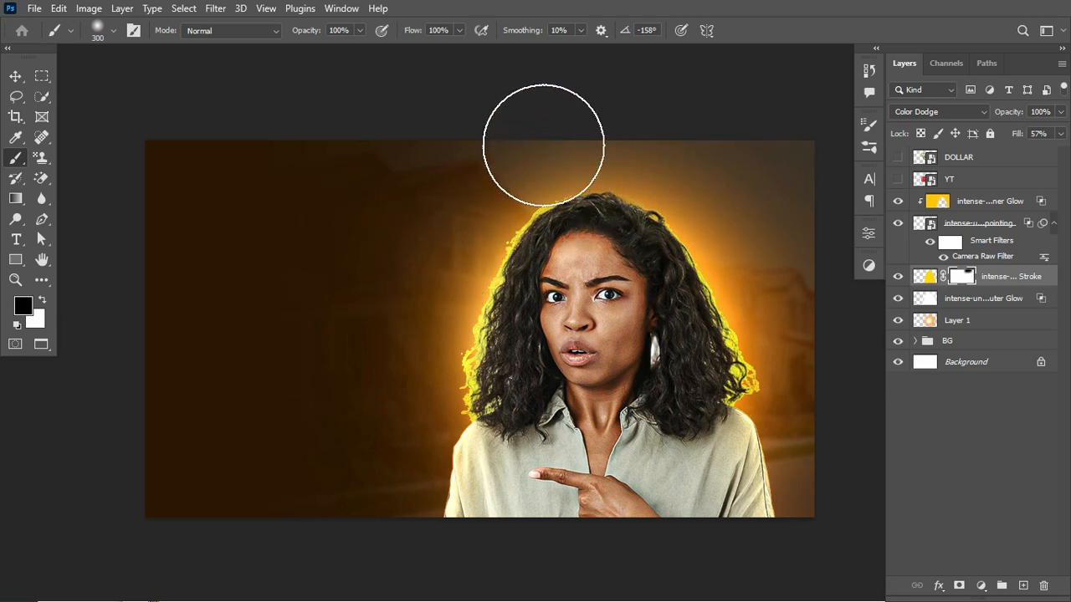
drag(545, 146, 312, 363)
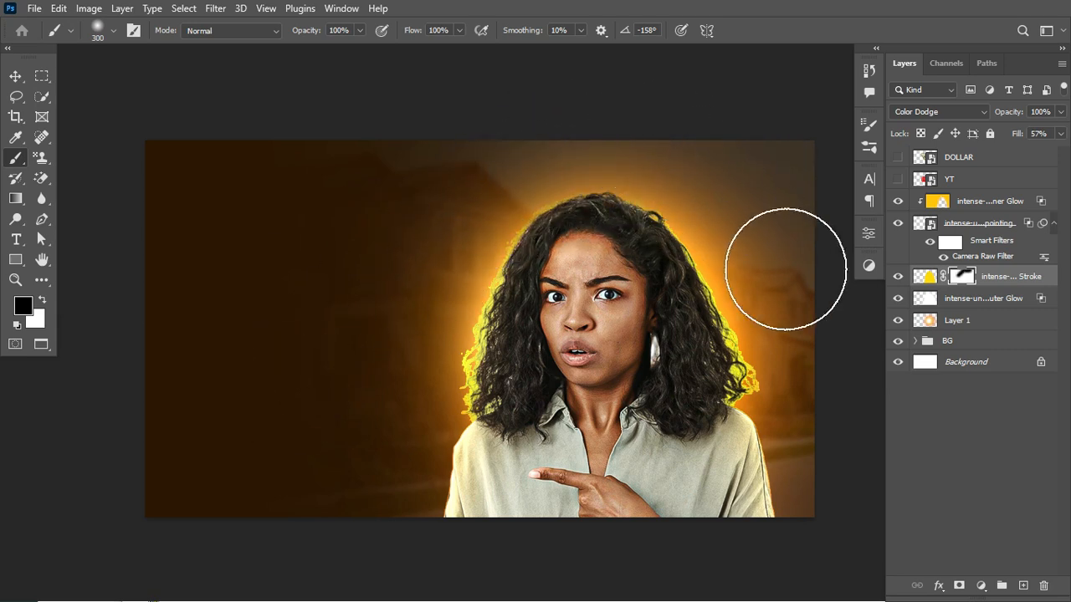
drag(846, 435, 806, 379)
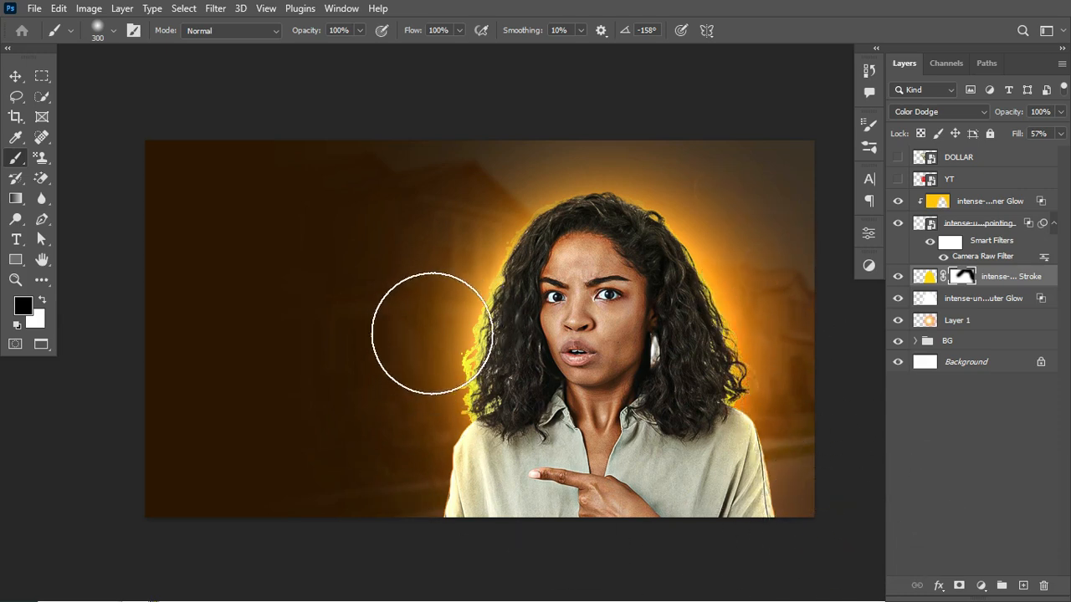
drag(423, 326, 396, 404)
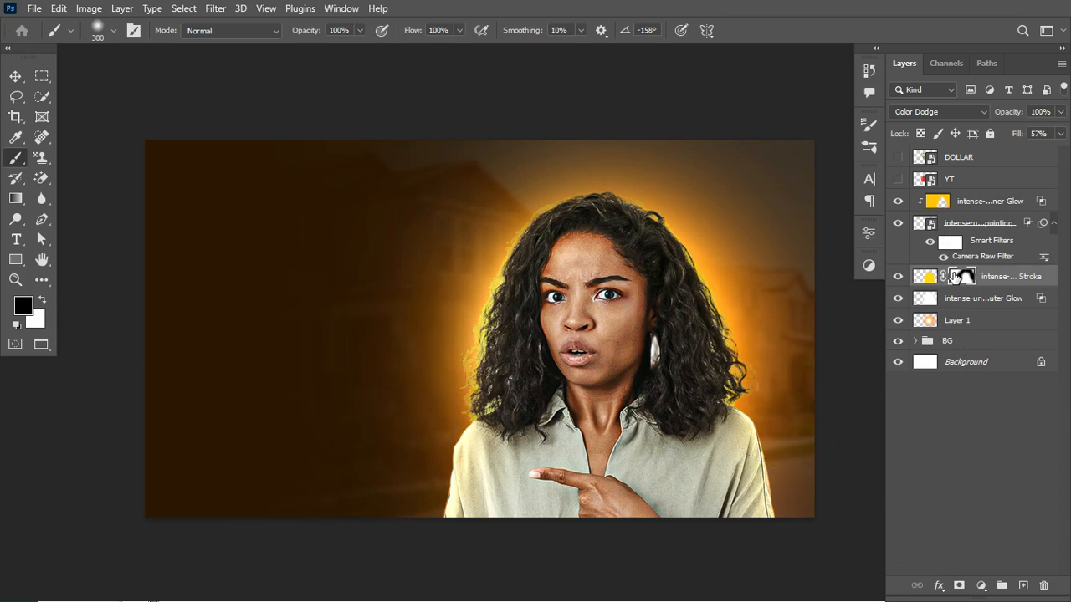
- Add layer masks to the Outer Glow and Inner Glow layers and paint black where the glow is too strong
click(959, 302)
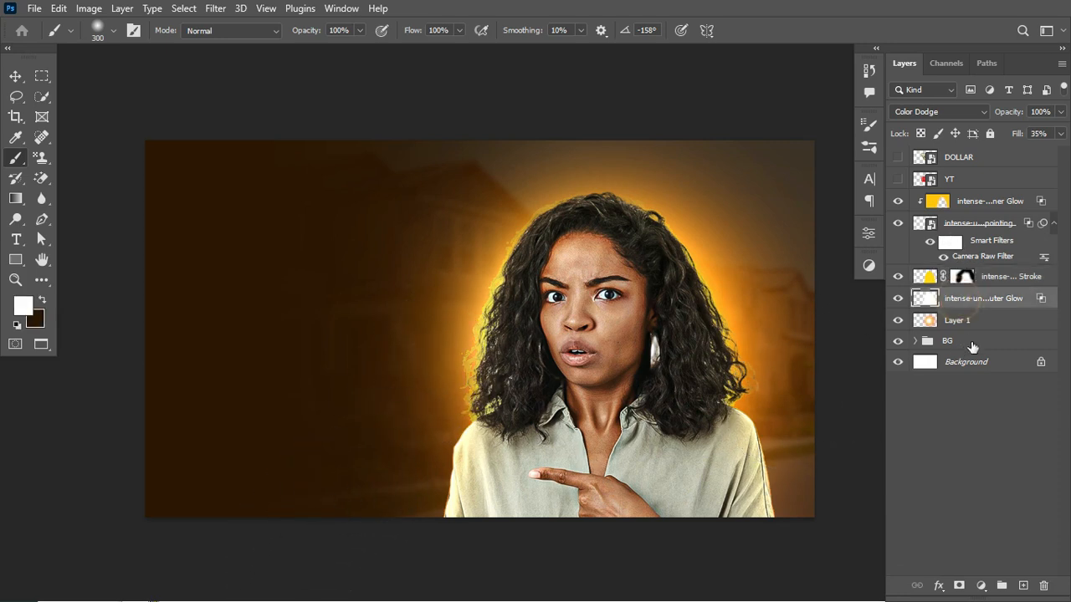
click(959, 586)
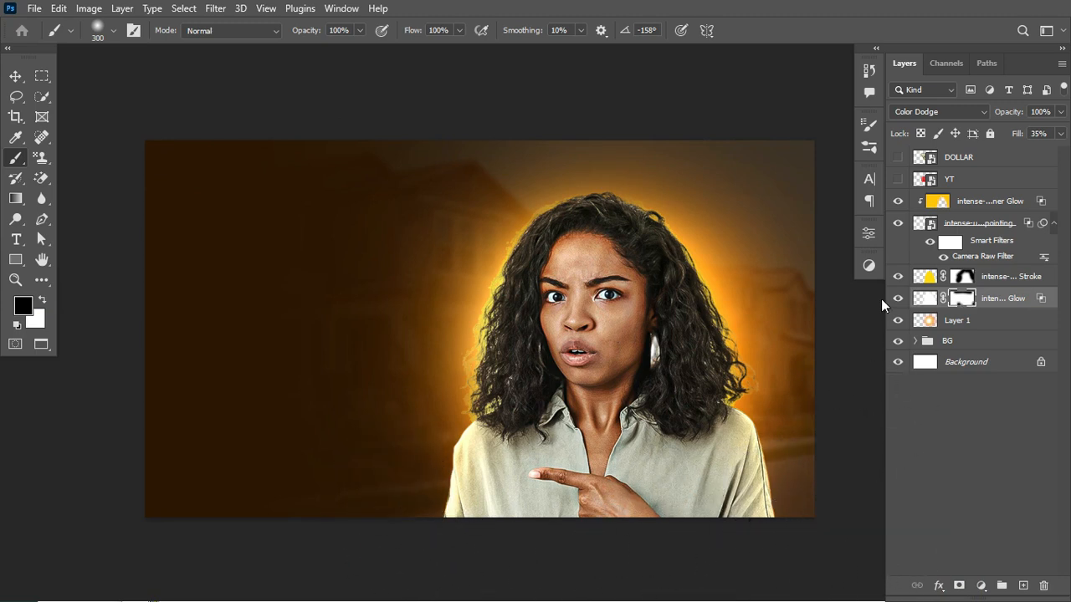
click(970, 201)
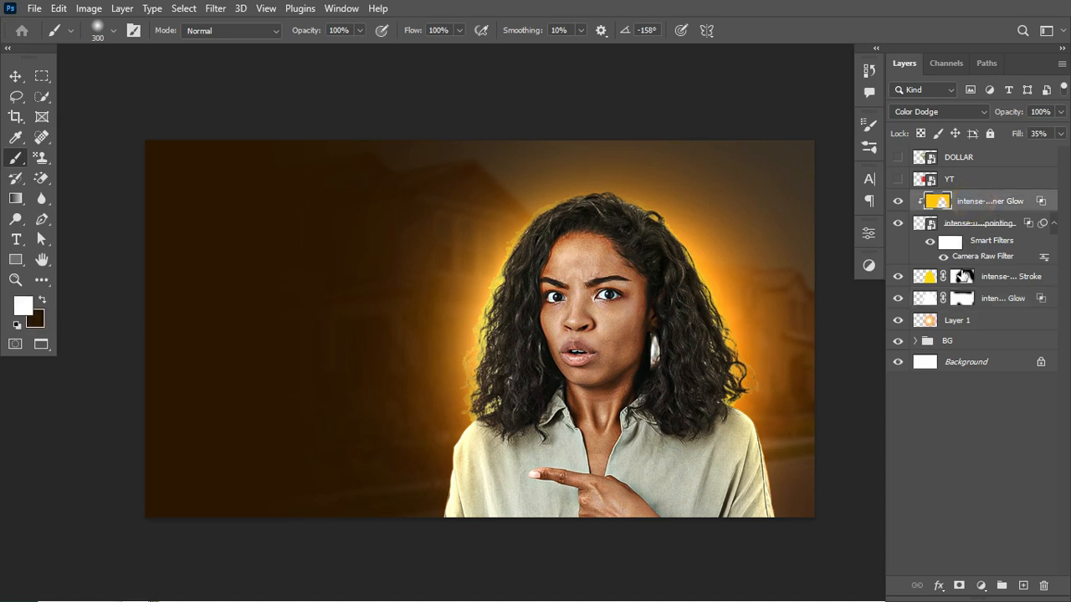
click(958, 586)
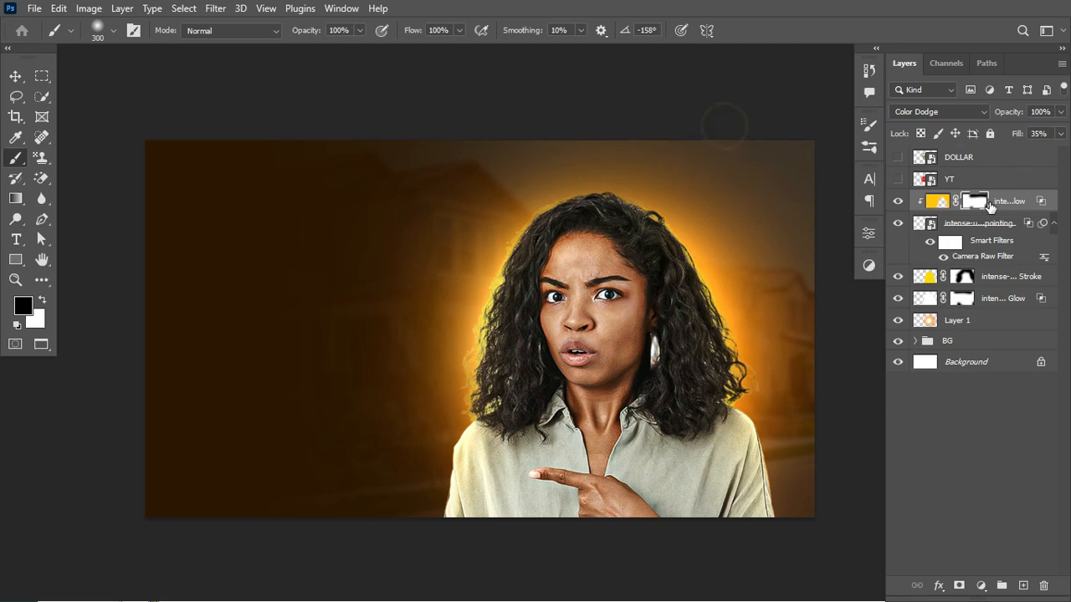
click(897, 201)
click(897, 201)
- Group all layers from Layer 1 up to the Inner Glow layer and rename the group SUBJECT
click(969, 326)
key(x)
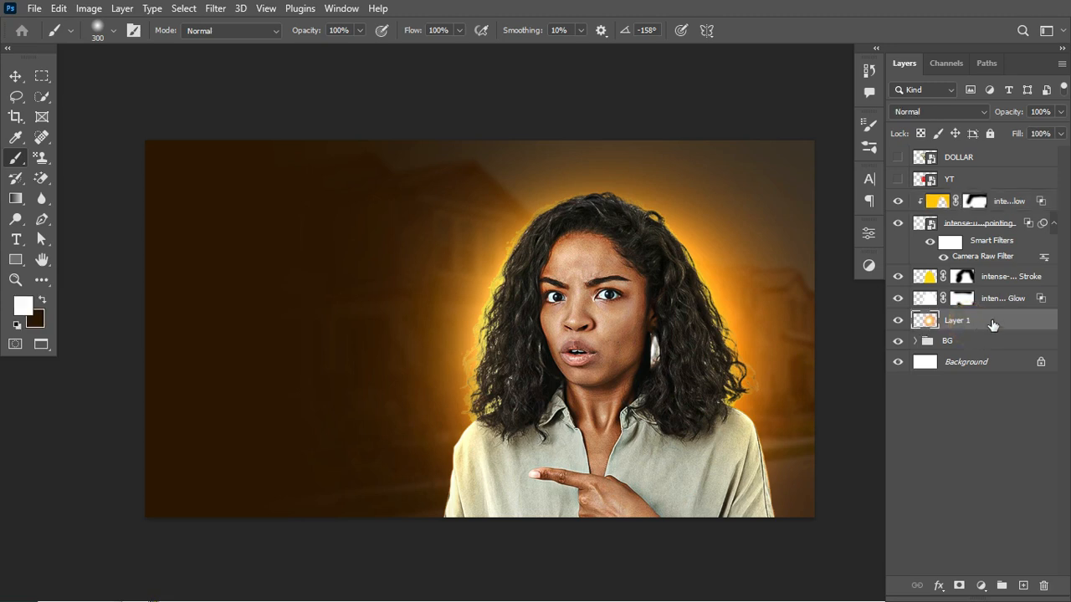
shift+click(1021, 207)
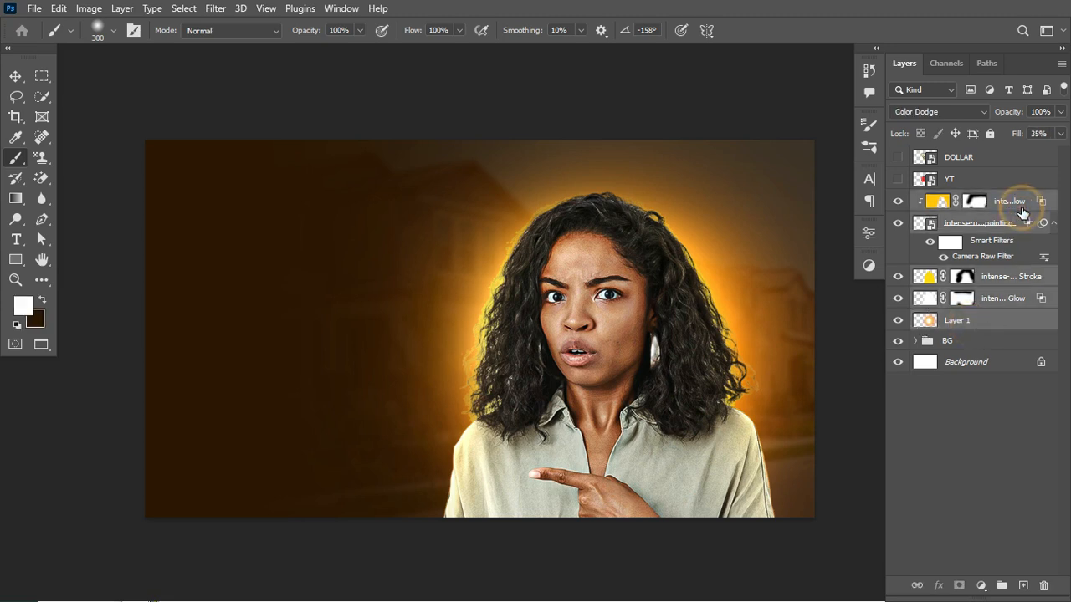
key(ctrl+g)
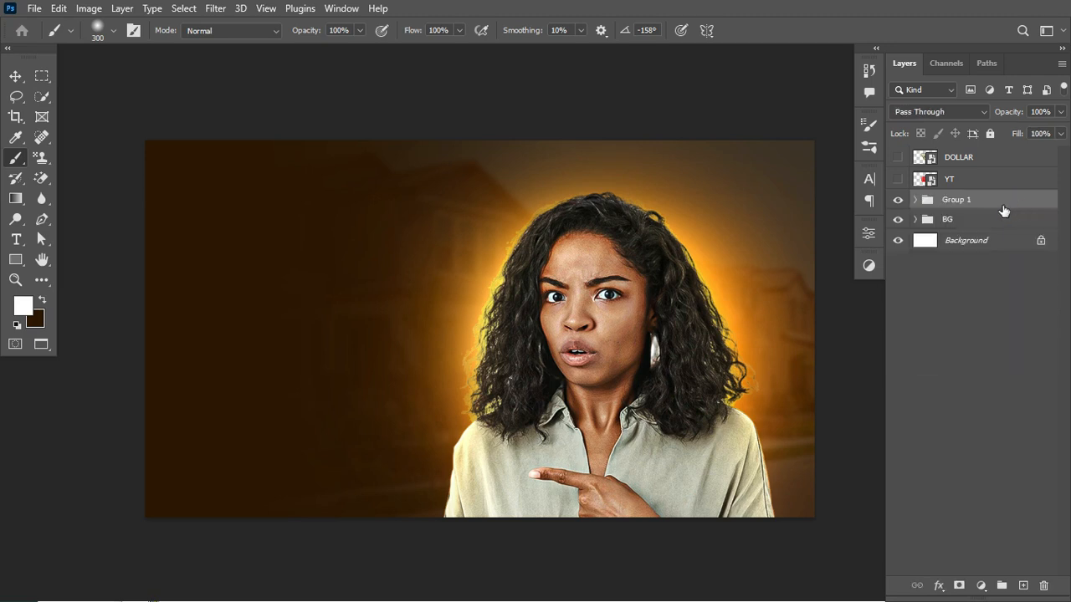
click(897, 201)
click(897, 201)
double_click(951, 199)
text(SUBJECT)
key(Return)
- Show the YT logo and DOLLAR bill layers
click(897, 181)
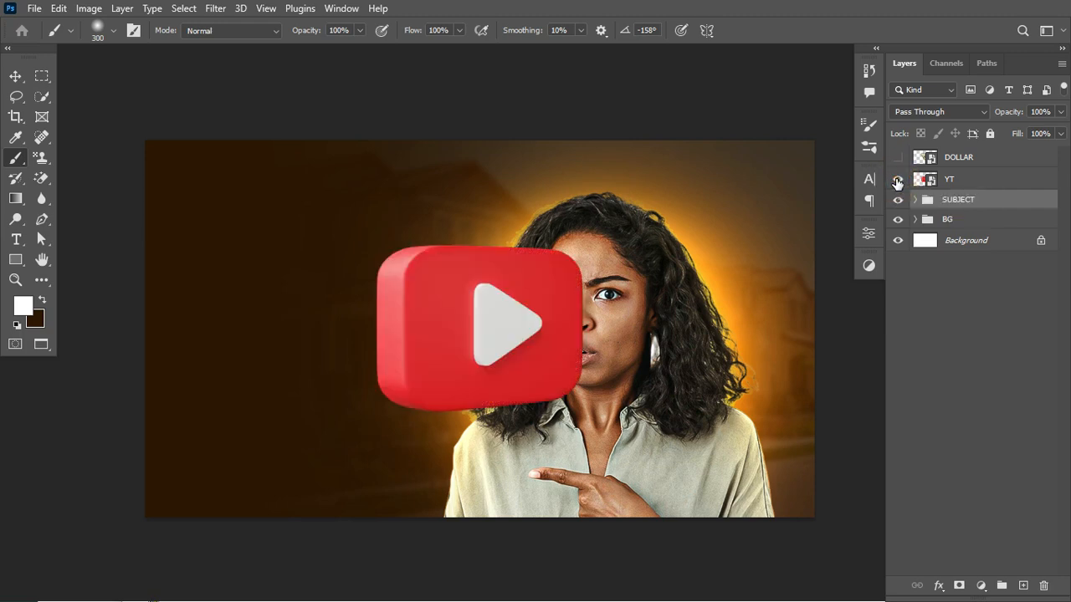
click(897, 158)
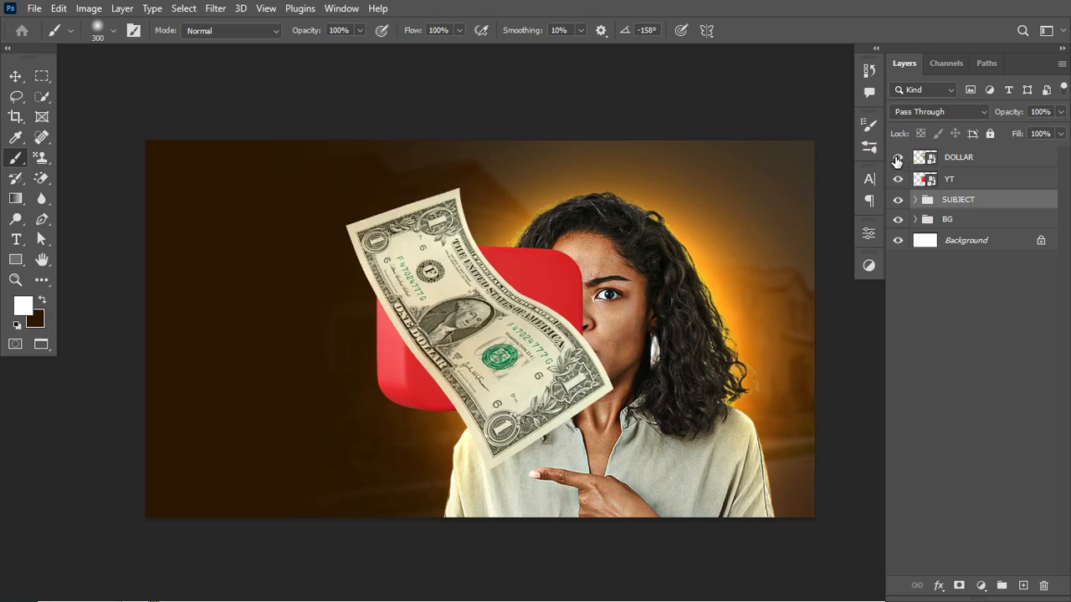
- Show and expand the YT ICON group, and nudge the large upper-left YouTube icon slightly upward
click(898, 257)
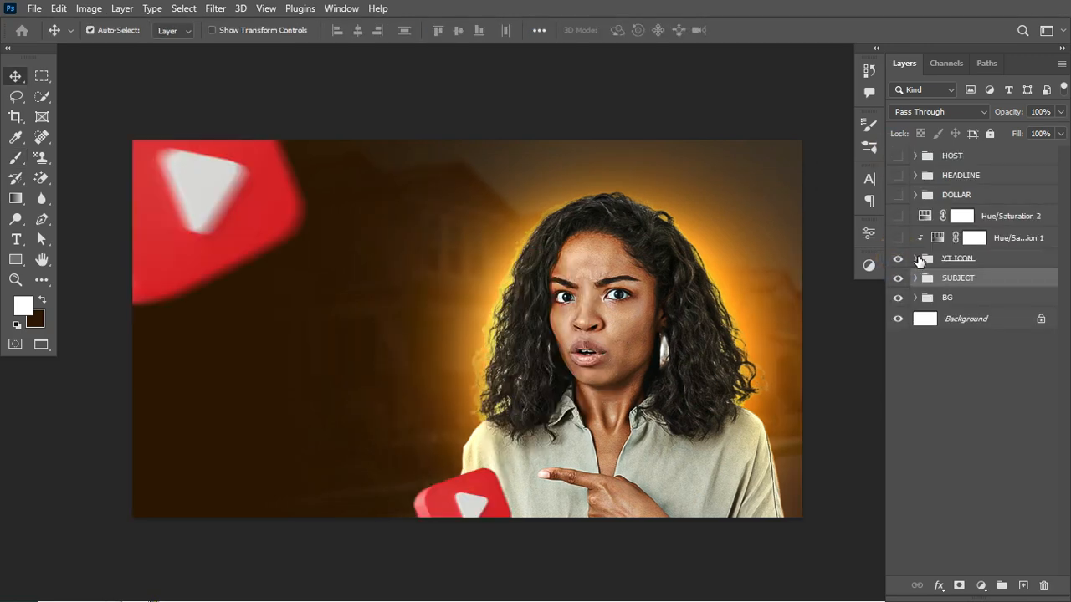
click(915, 259)
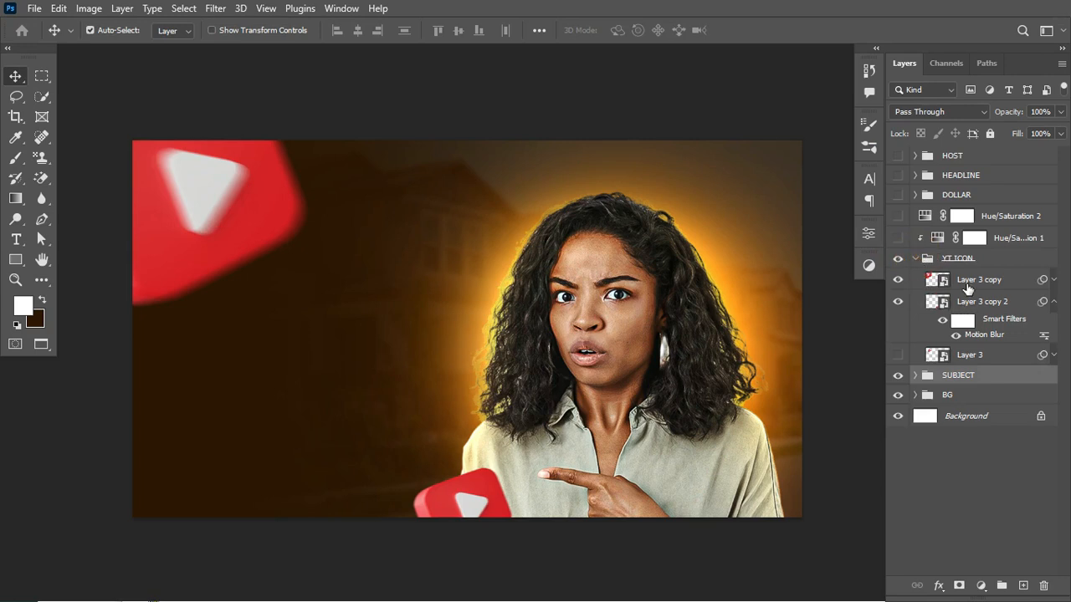
click(966, 281)
mouse_move(220, 206)
mouse_down()
mouse_move(292, 229)
mouse_move(226, 203)
mouse_move(210, 184)
mouse_move(224, 198)
mouse_up()
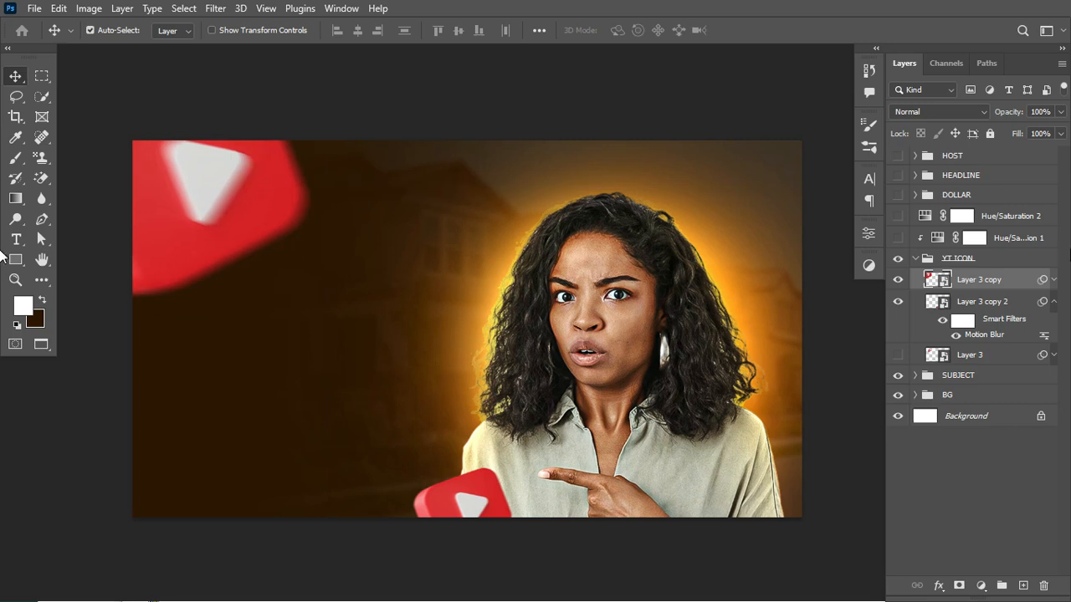
- Examine the Motion Blur angle and distance applied to the large YouTube icon's smart filter
click(1053, 281)
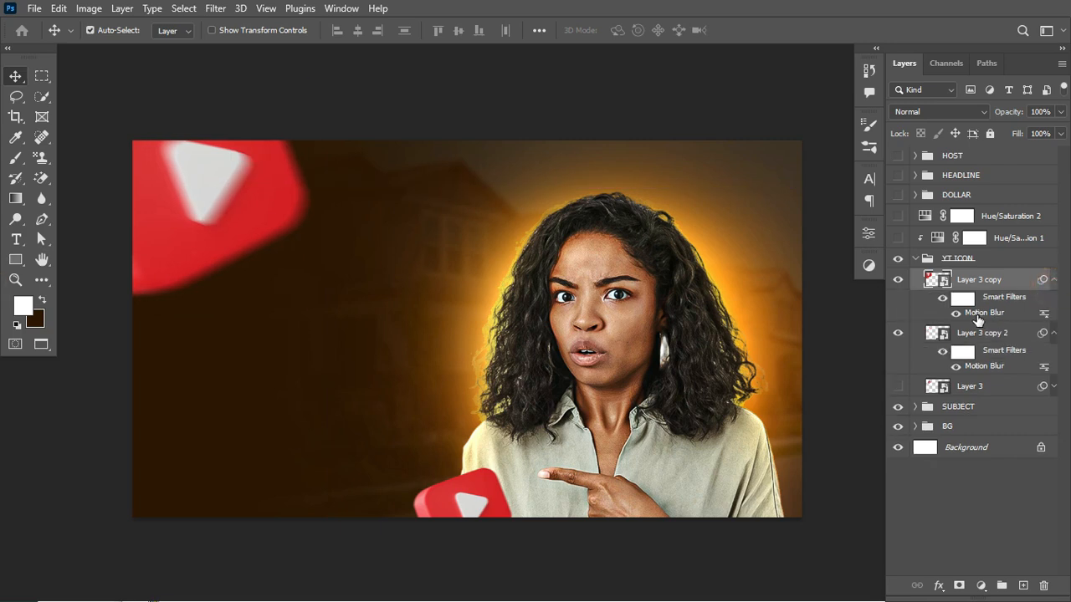
double_click(984, 312)
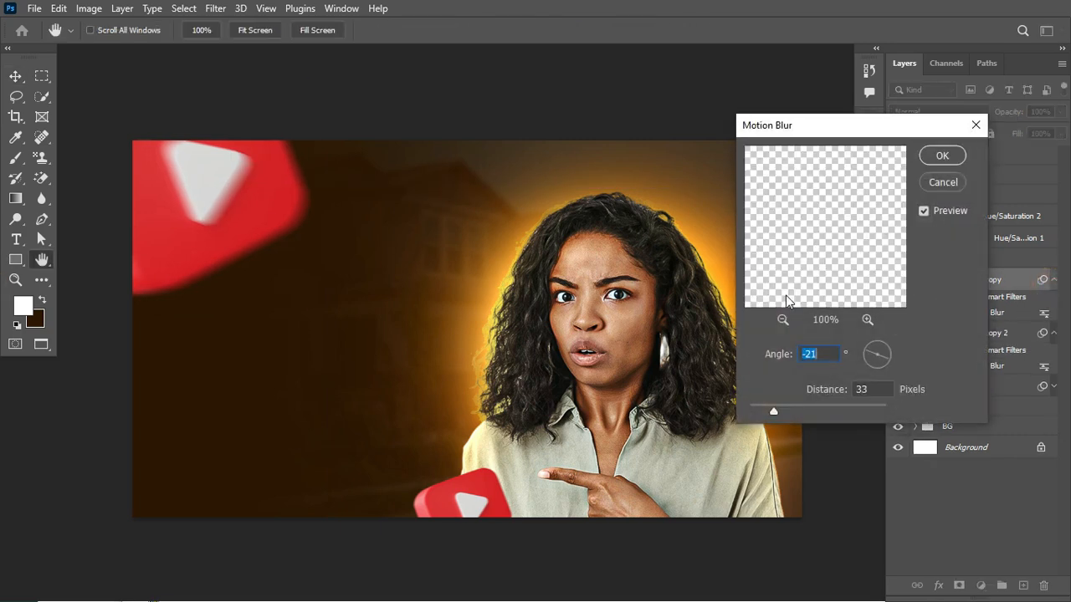
click(943, 157)
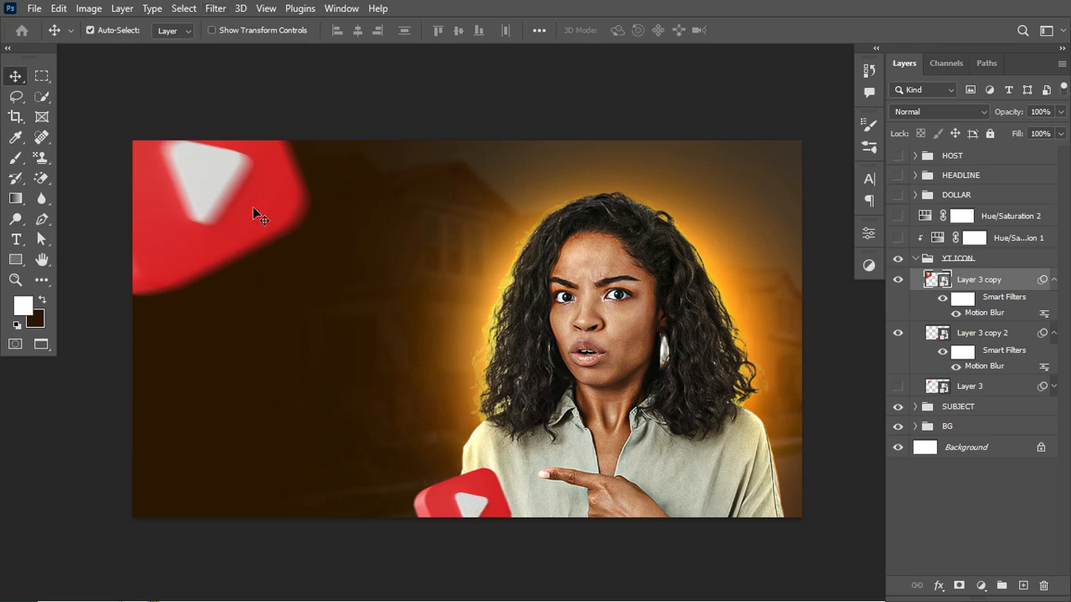
click(214, 9)
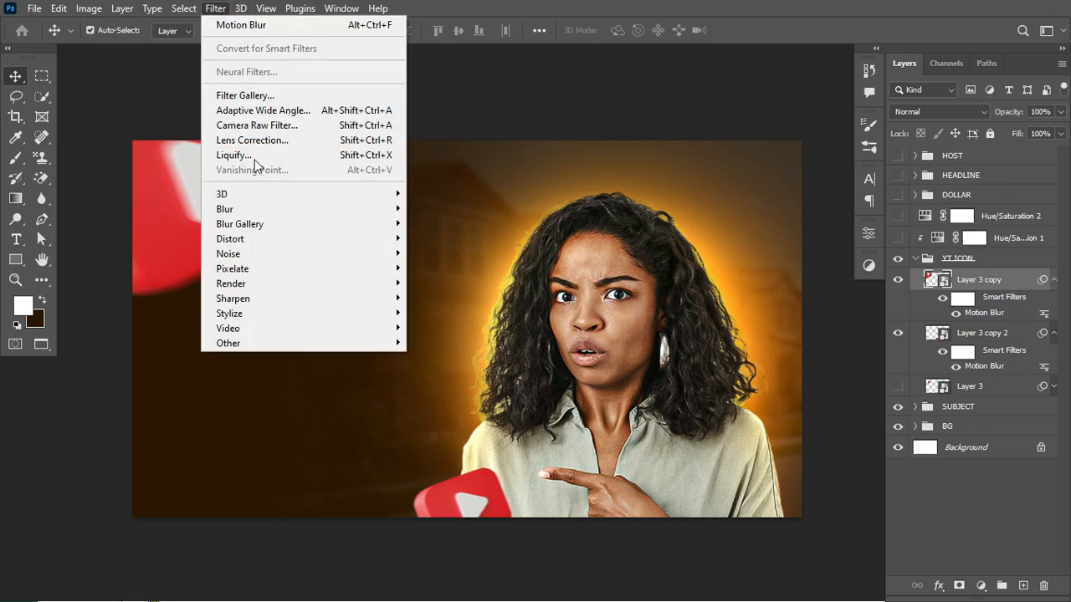
mouse_move(294, 210)
click(456, 301)
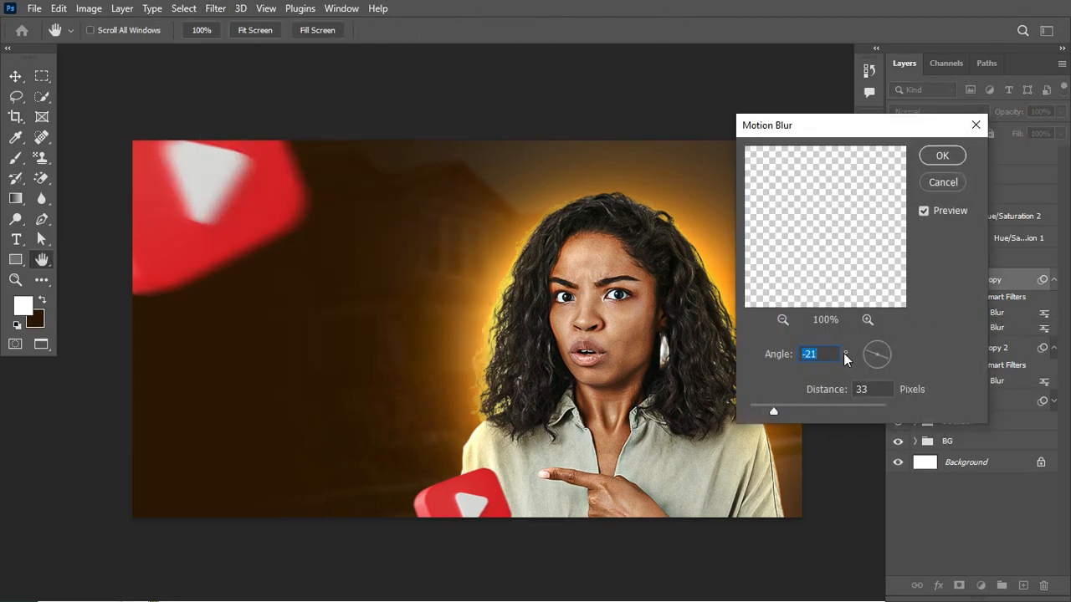
drag(887, 356, 887, 355)
mouse_move(773, 410)
mouse_down()
mouse_move(803, 411)
mouse_move(775, 409)
mouse_up()
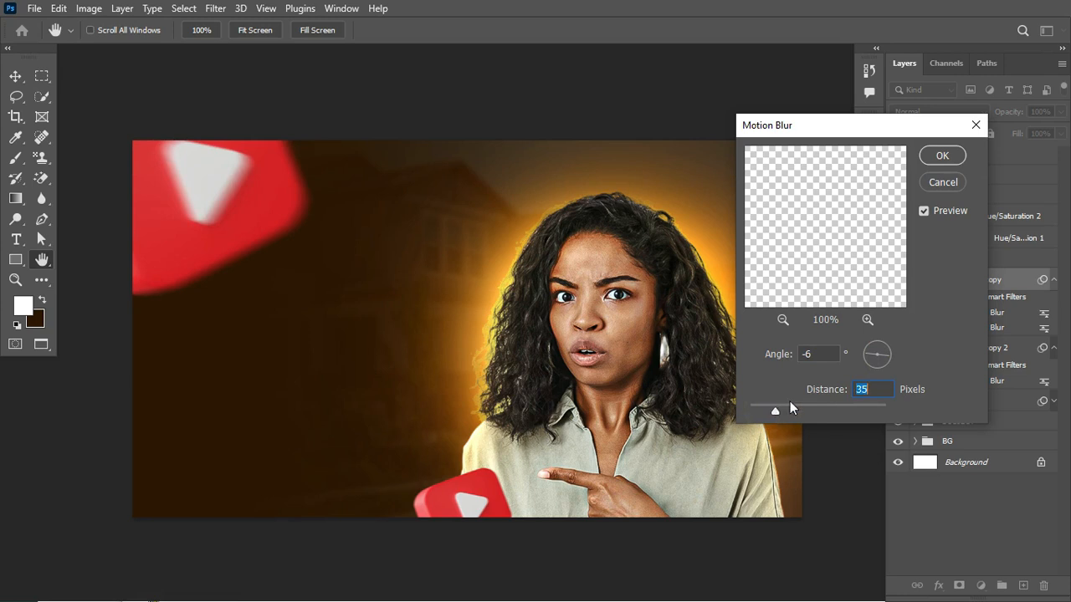
click(939, 176)
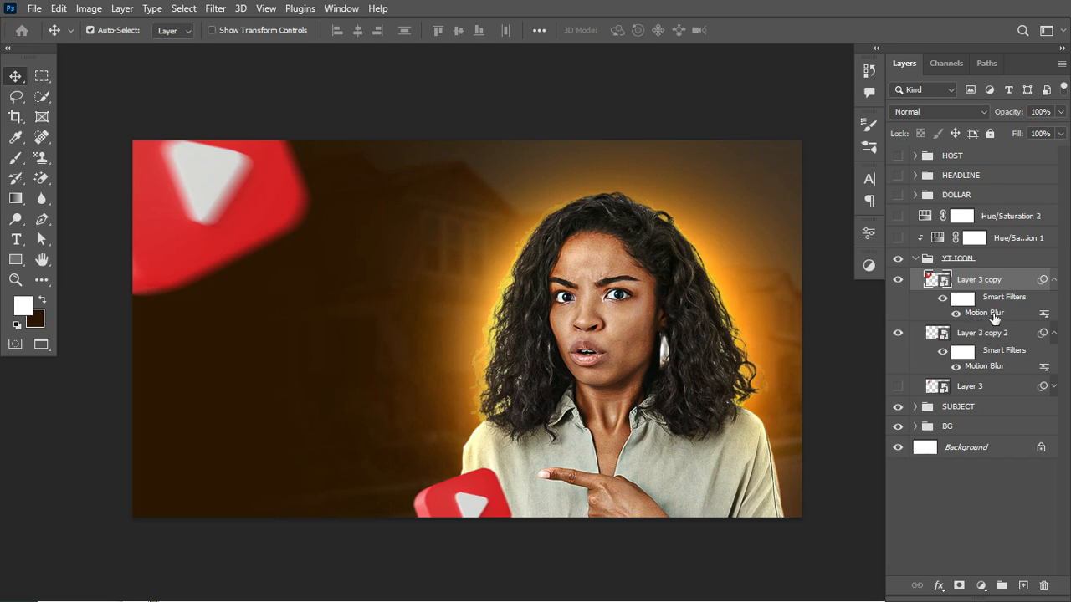
- Collapse the YT ICON group and turn on its clipped Hue/Saturation 1 adjustment, comparing the icons with and without it
click(1054, 281)
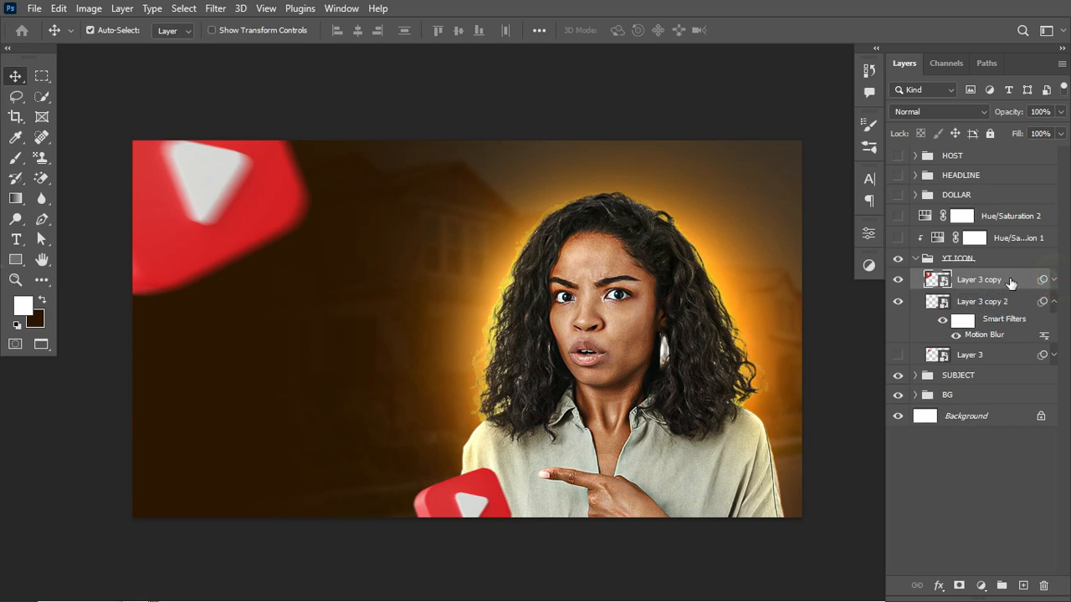
click(915, 258)
click(896, 241)
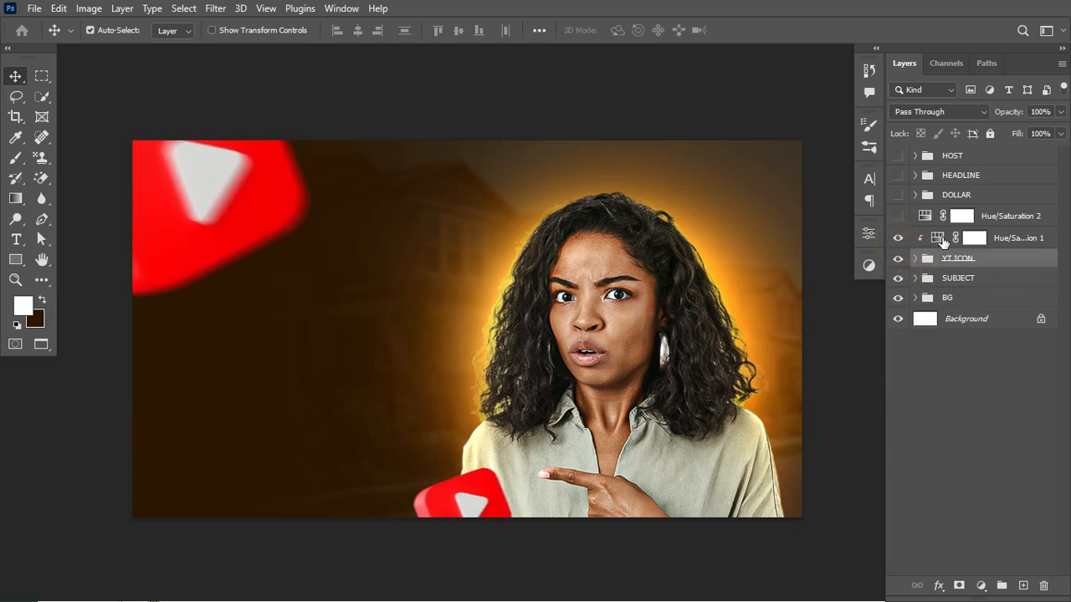
click(942, 240)
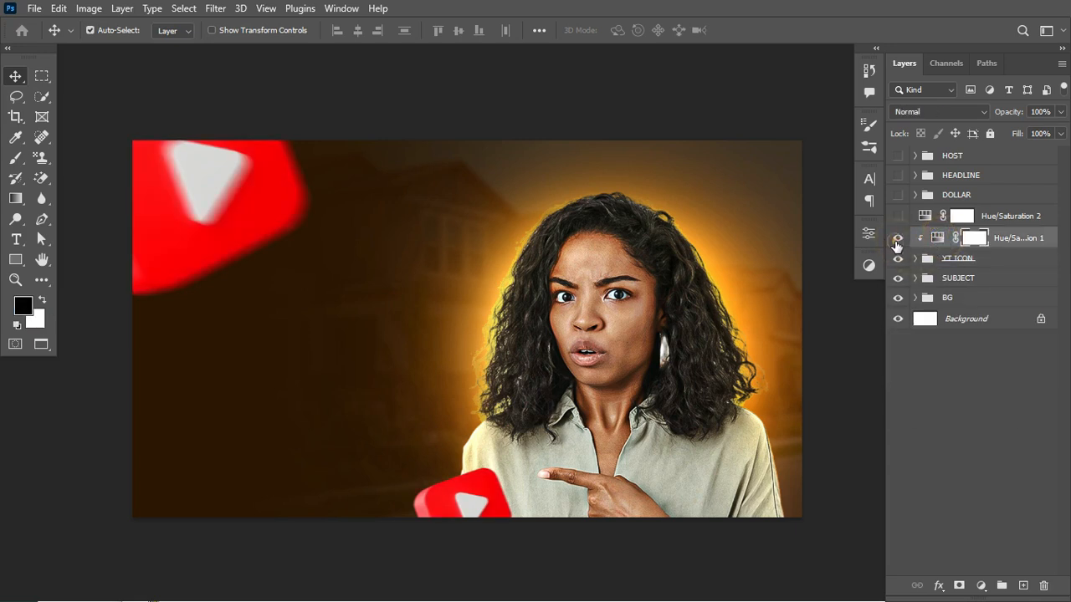
click(898, 240)
click(897, 240)
- Try a Hue/Saturation adjustment clipped to the YT ICON group at Saturation +33, delete it, and compare the icons without Hue/Saturation 1
click(981, 585)
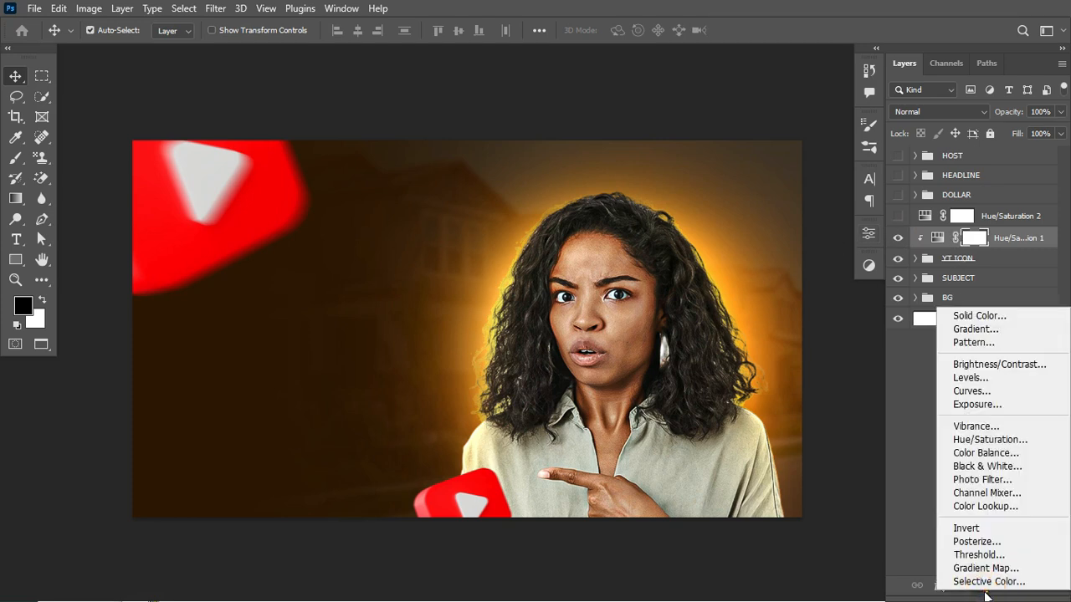
click(981, 437)
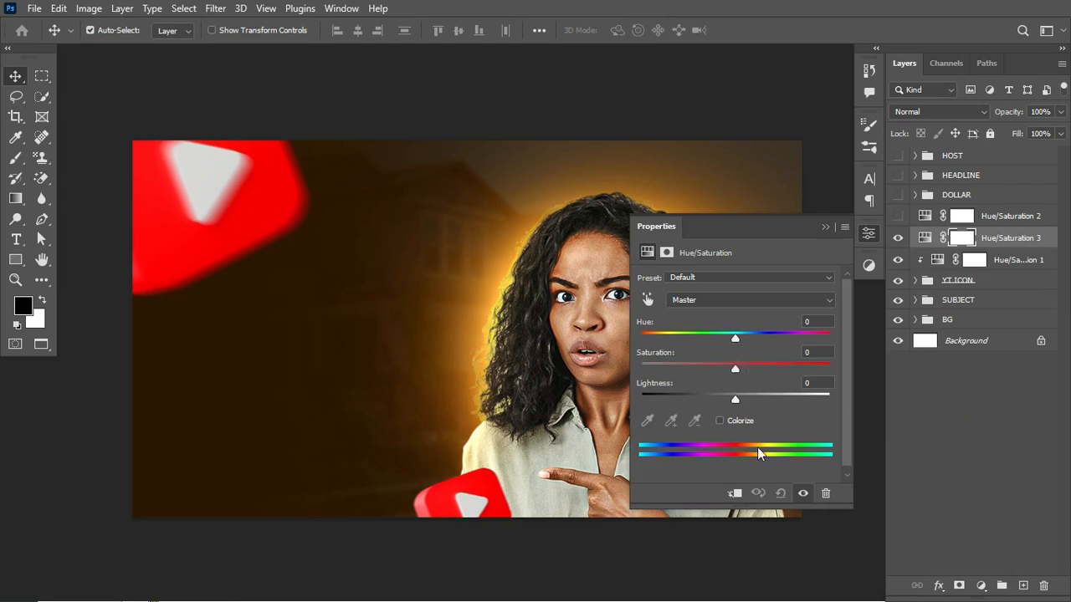
click(735, 493)
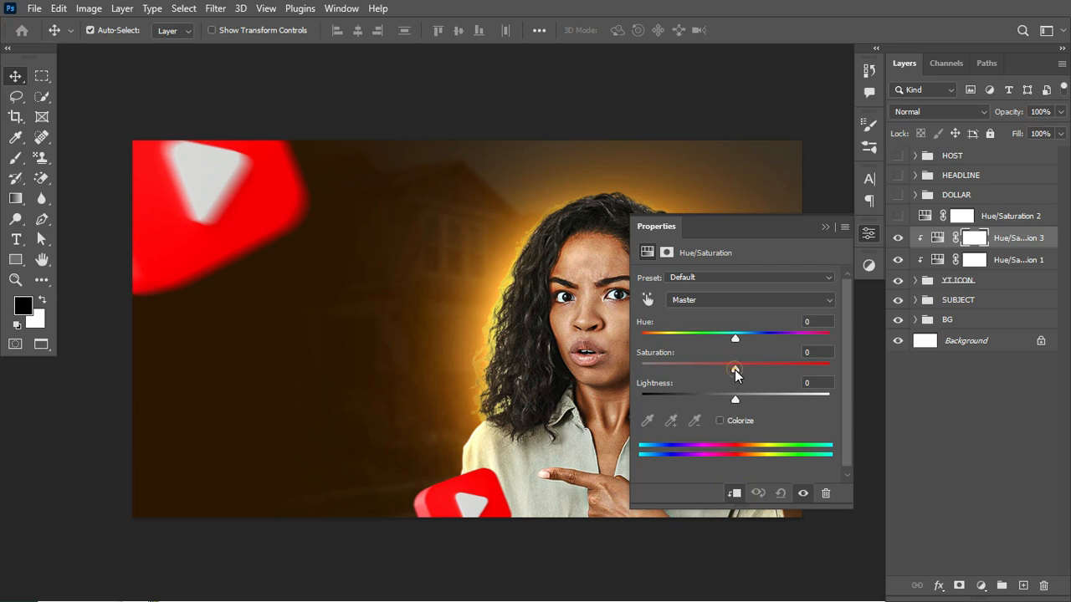
drag(735, 368, 768, 368)
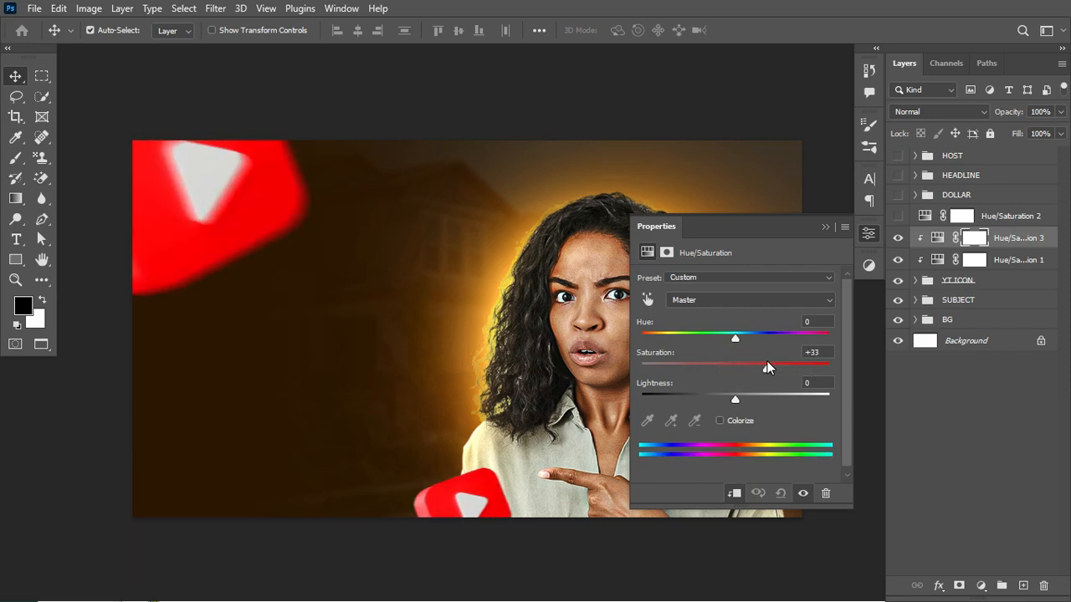
click(825, 227)
key(Delete)
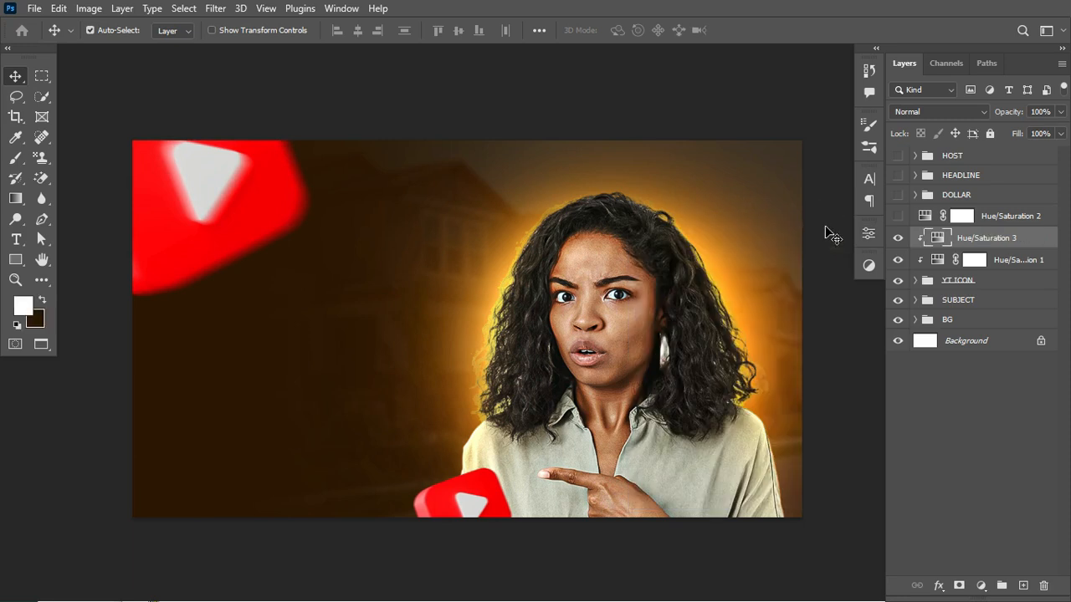
key(Delete)
click(898, 239)
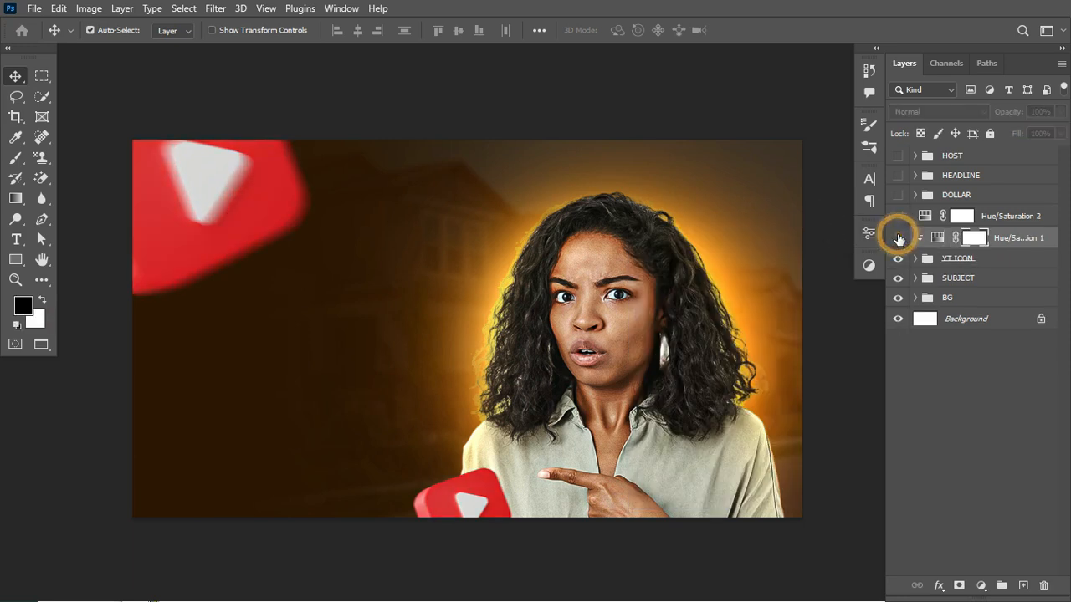
click(898, 238)
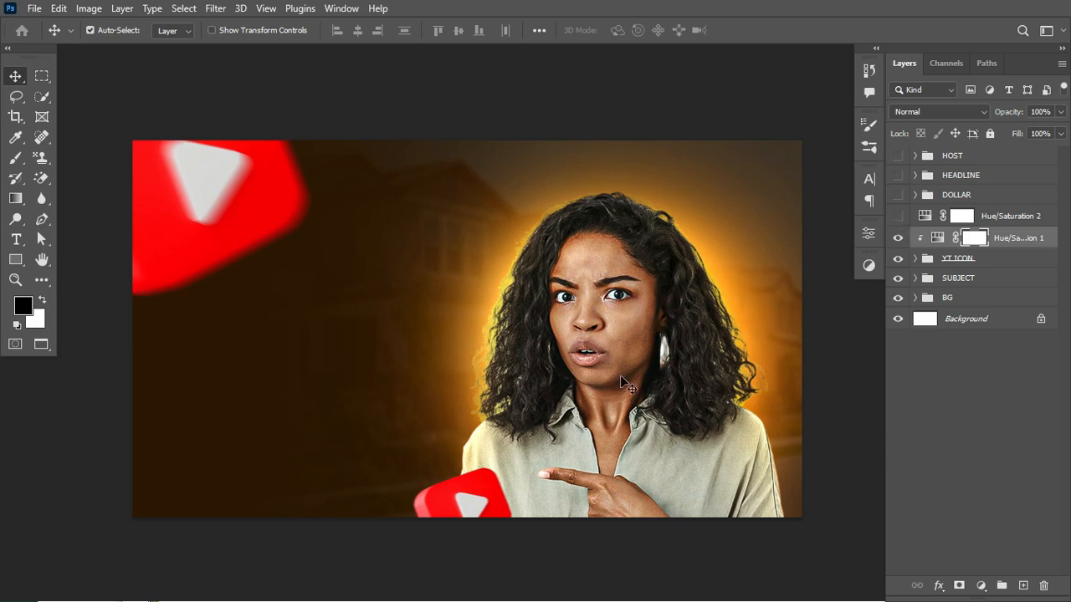
- Try an unclipped Hue/Saturation adjustment with raised saturation over the whole composition, compare it on and off, and delete it
click(981, 586)
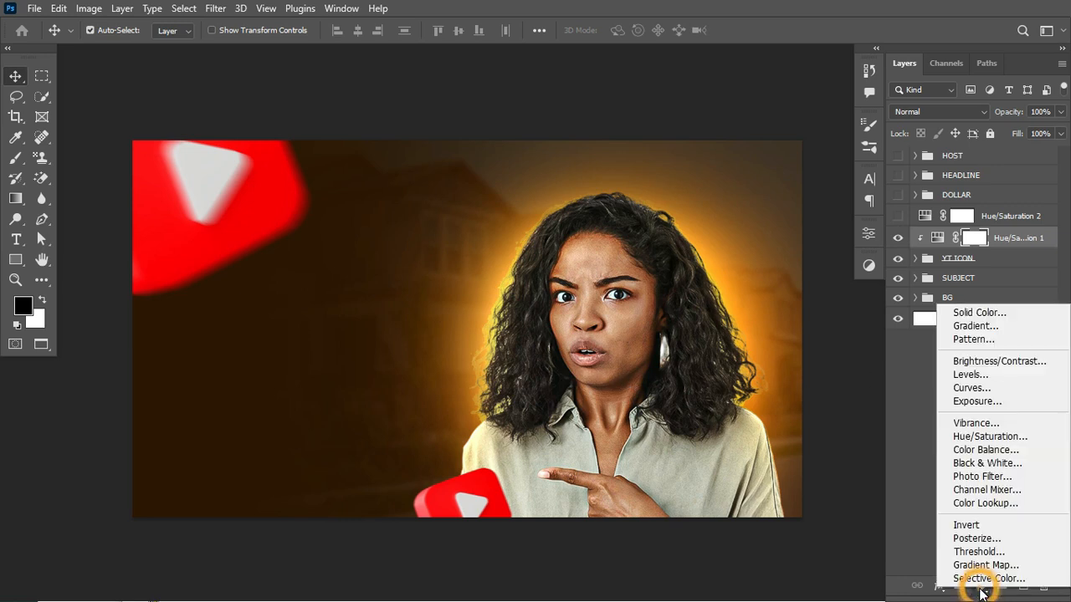
click(1000, 437)
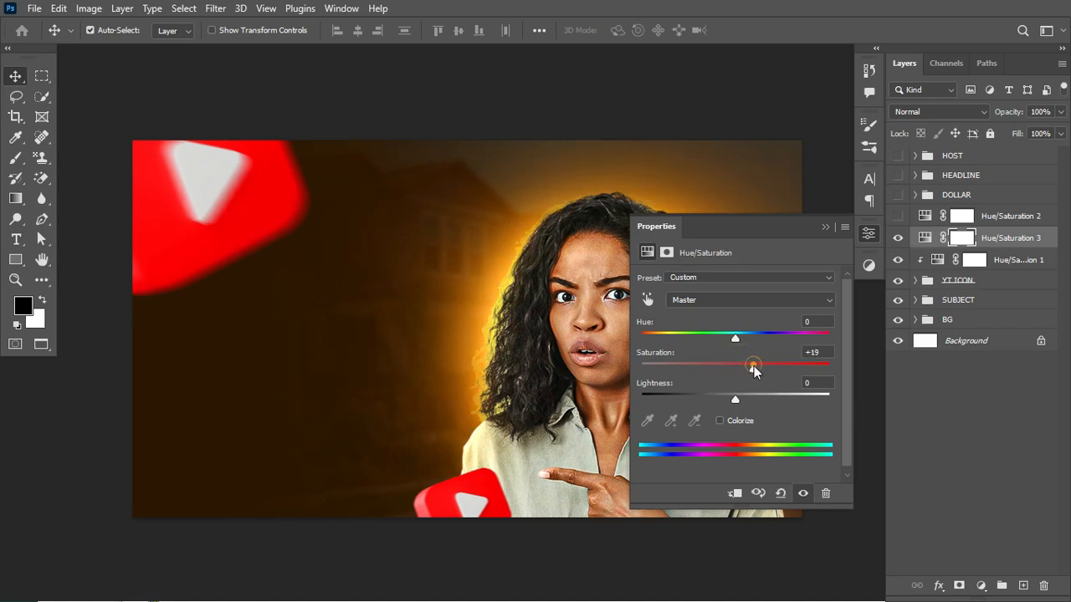
drag(753, 371, 764, 372)
click(825, 227)
click(895, 238)
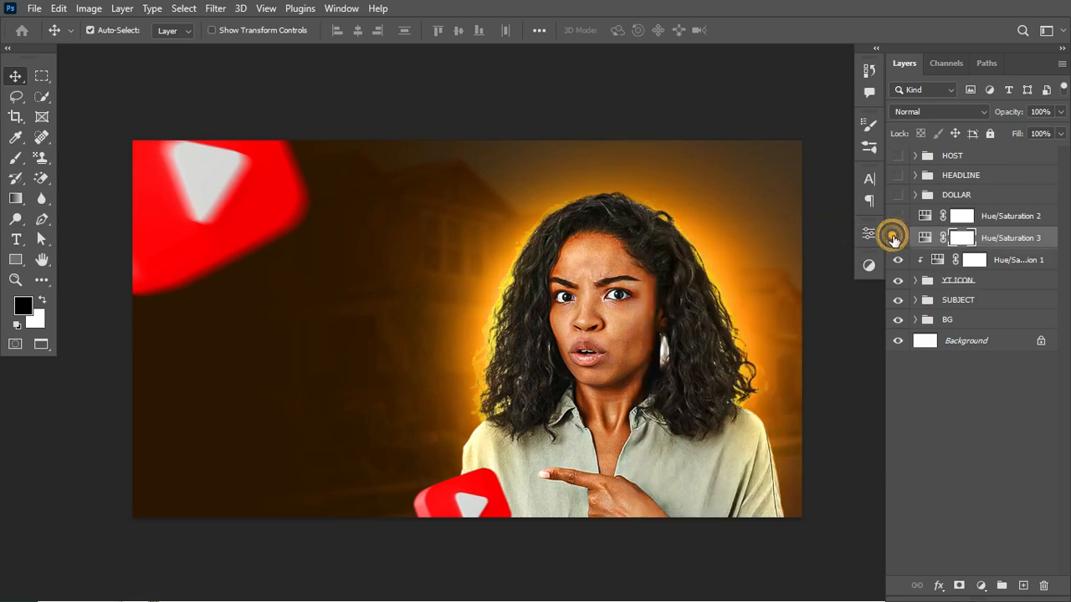
click(894, 238)
click(894, 238)
click(894, 239)
key(Delete)
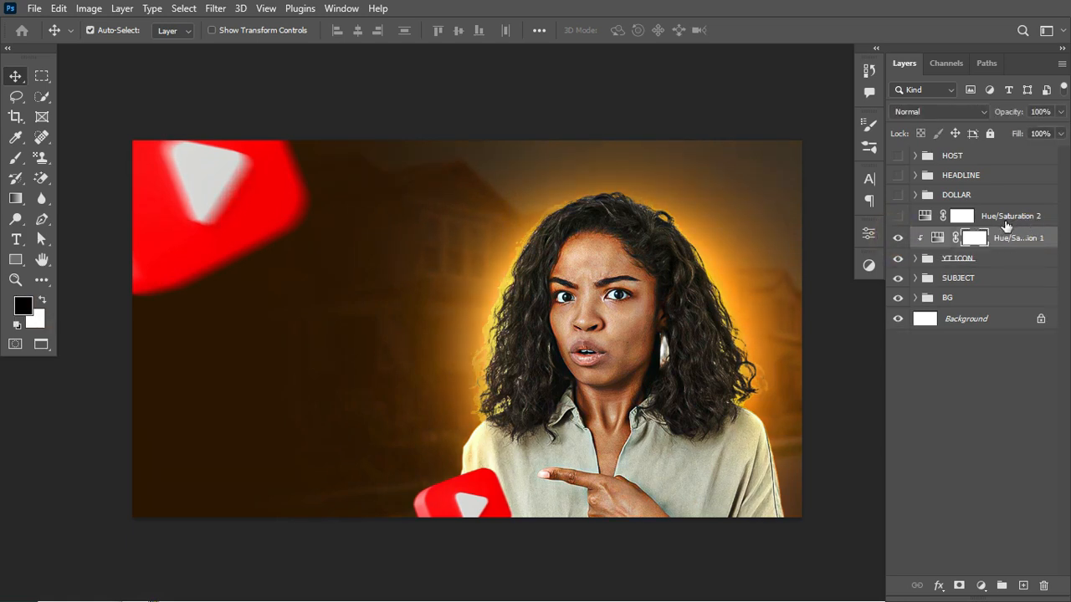
- Show the Hue/Saturation 2 adjustment and the DOLLAR group, and expand that group
click(896, 216)
click(920, 216)
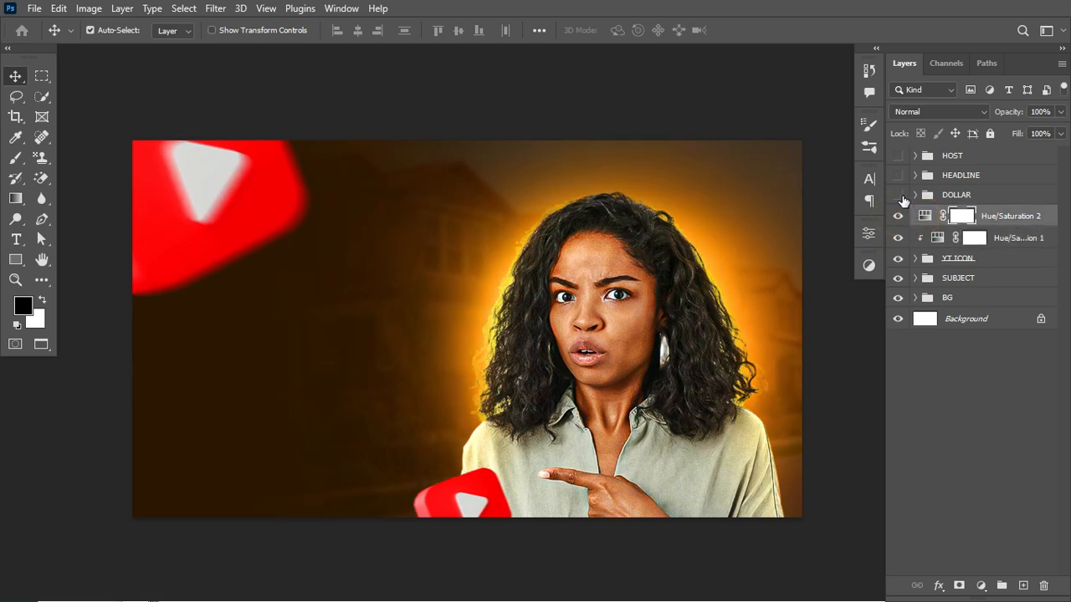
click(898, 195)
click(915, 195)
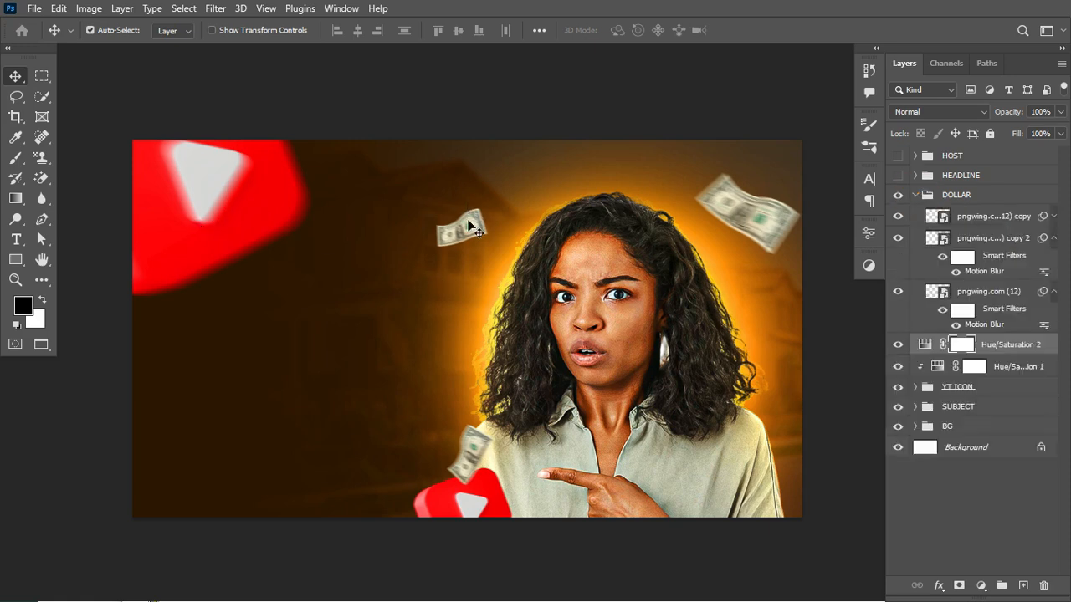
- Shift the small dollar bill beside the woman's head slightly left, then try a duplicate over the upper-right bill and delete it
drag(471, 231, 742, 280)
key(x)
key(ctrl+j)
key(ctrl+t)
key(Return)
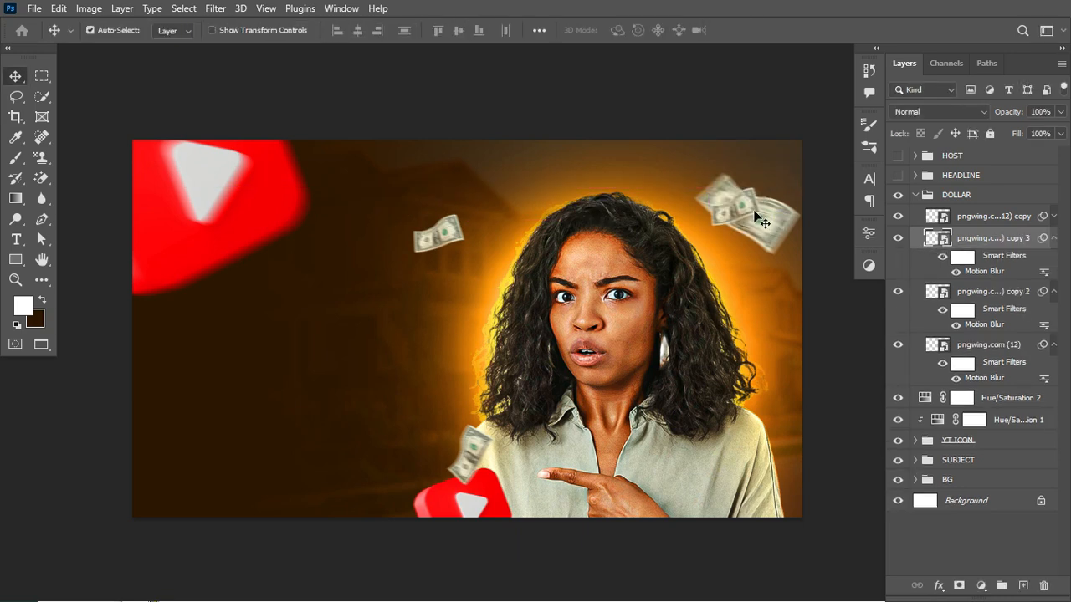
key(Delete)
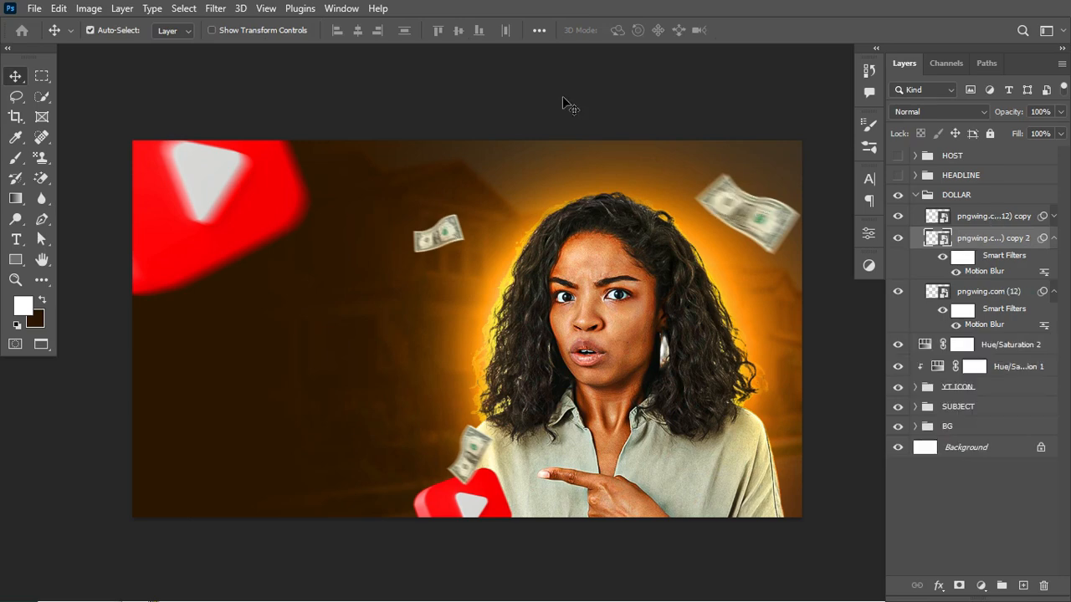
- Examine the Motion Blur filter options and the angle and distance applied to the small dollar bill, cancelling without changes
click(214, 10)
mouse_move(322, 213)
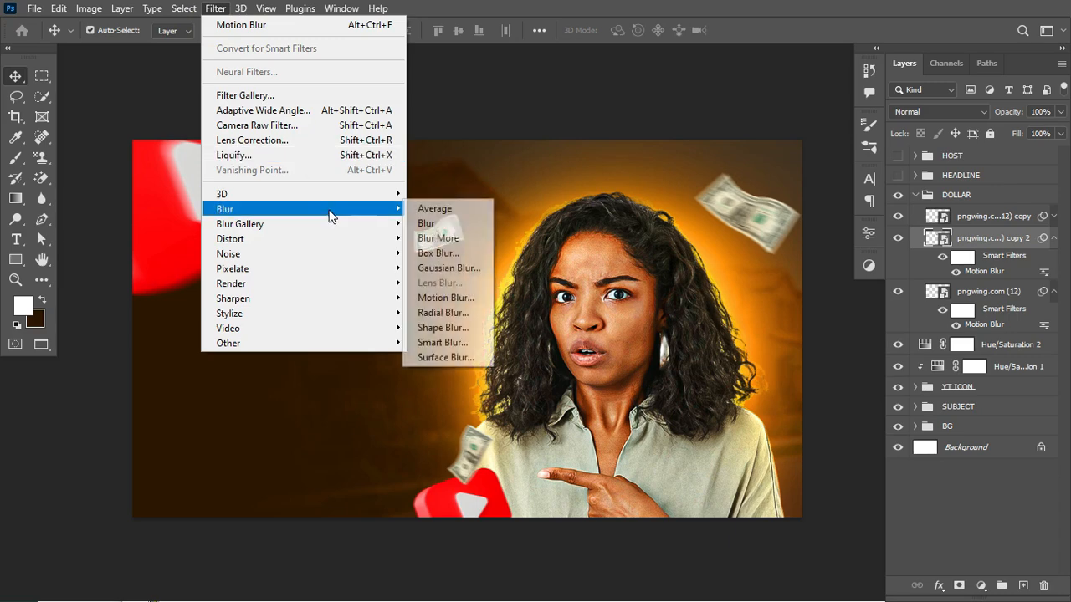
click(461, 298)
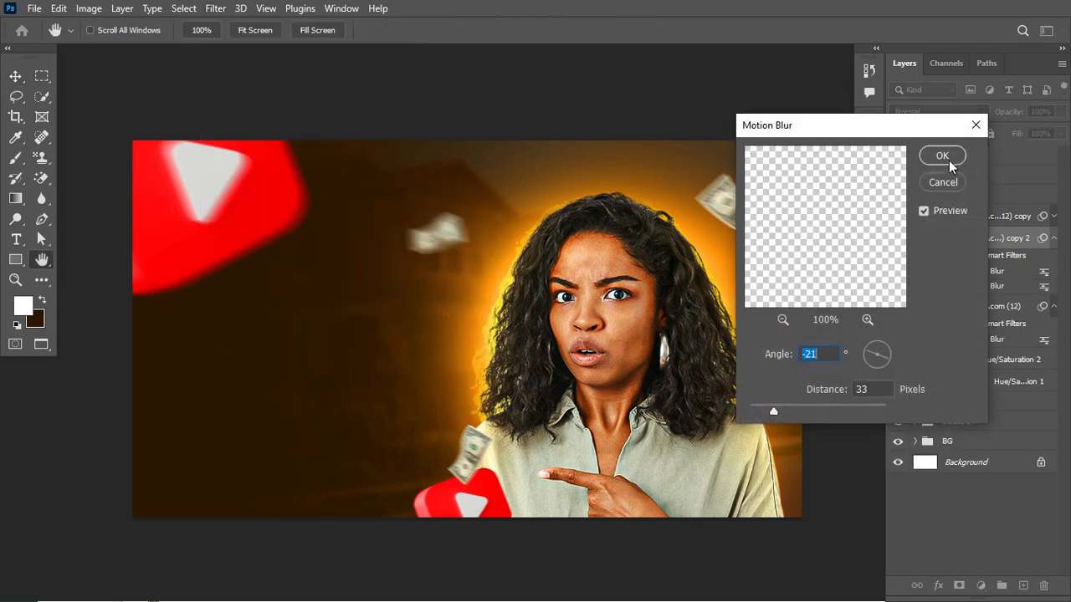
click(943, 182)
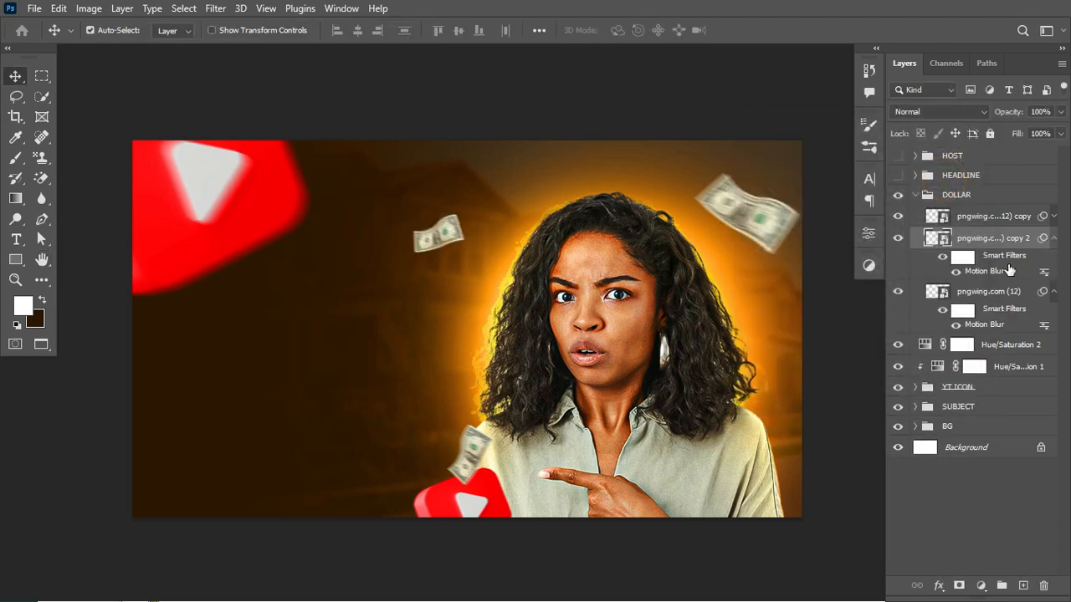
double_click(975, 279)
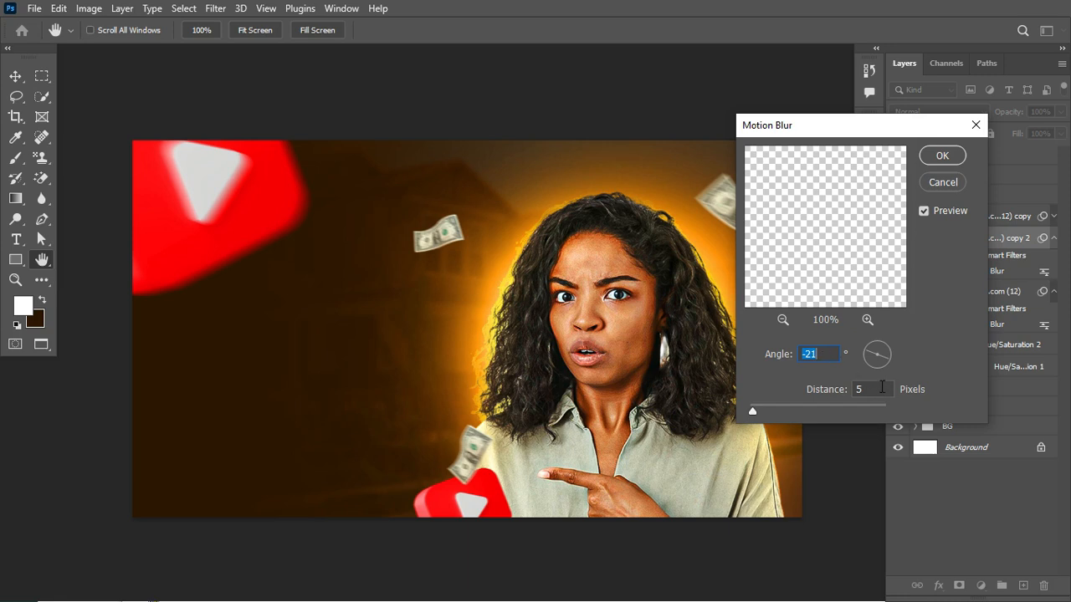
click(943, 182)
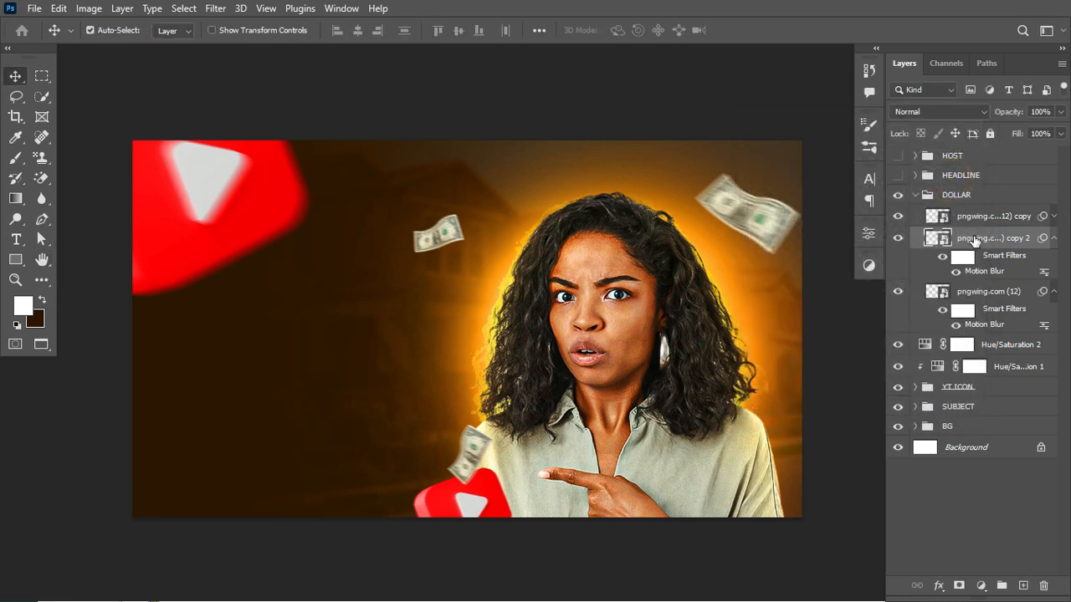
- Collapse the DOLLAR group, and show and expand the HEADLINE group
click(918, 195)
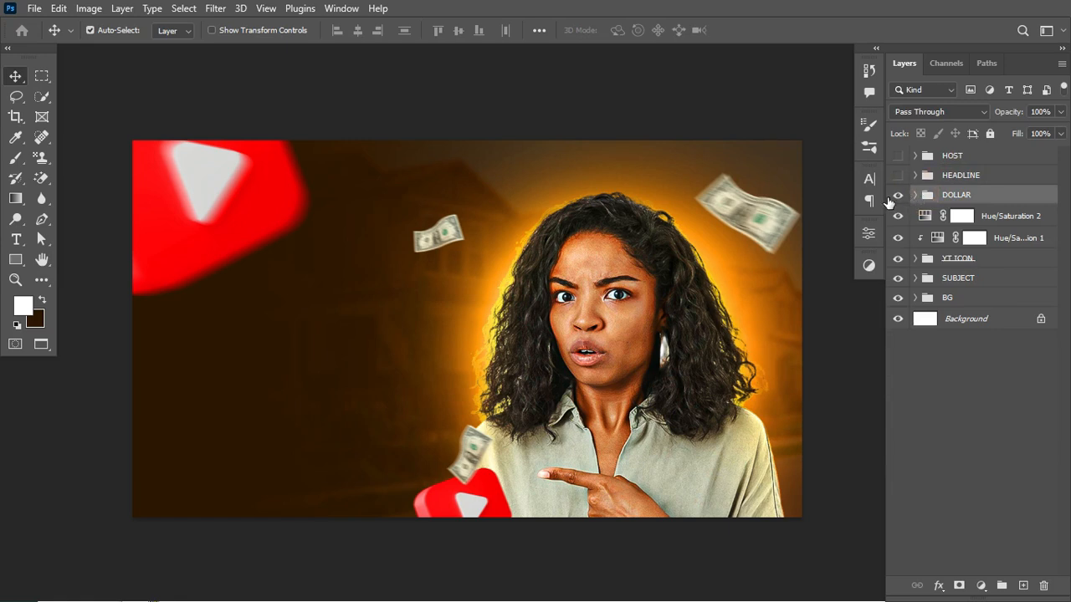
click(897, 176)
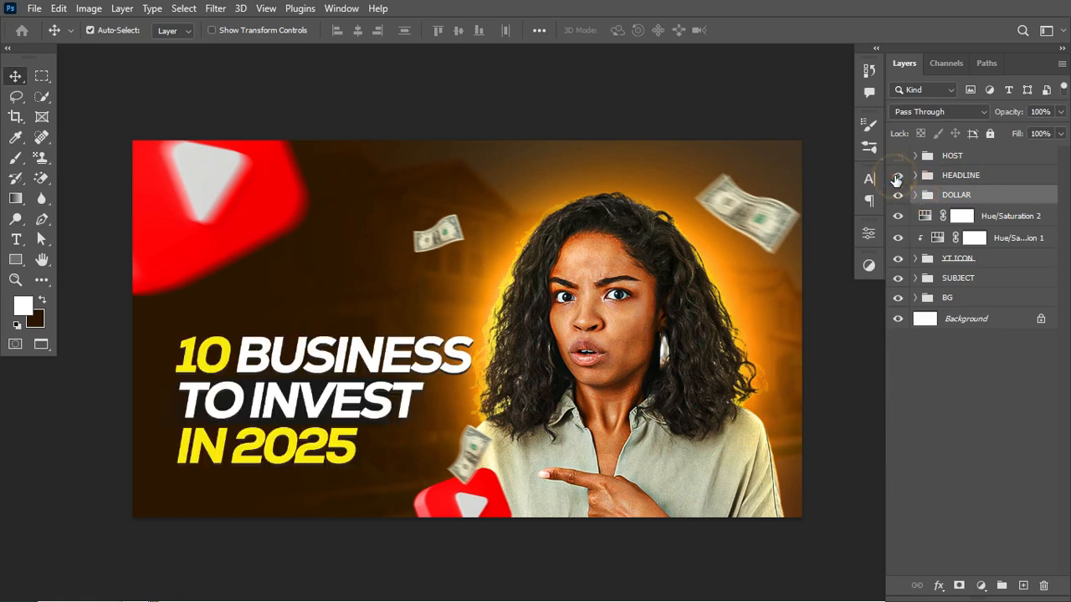
click(960, 175)
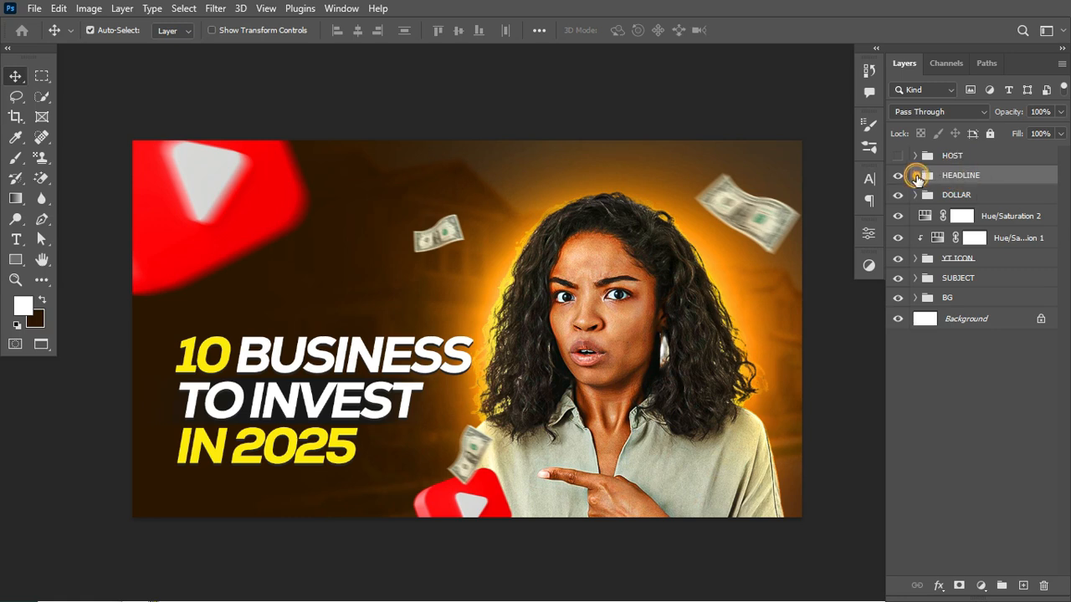
click(915, 176)
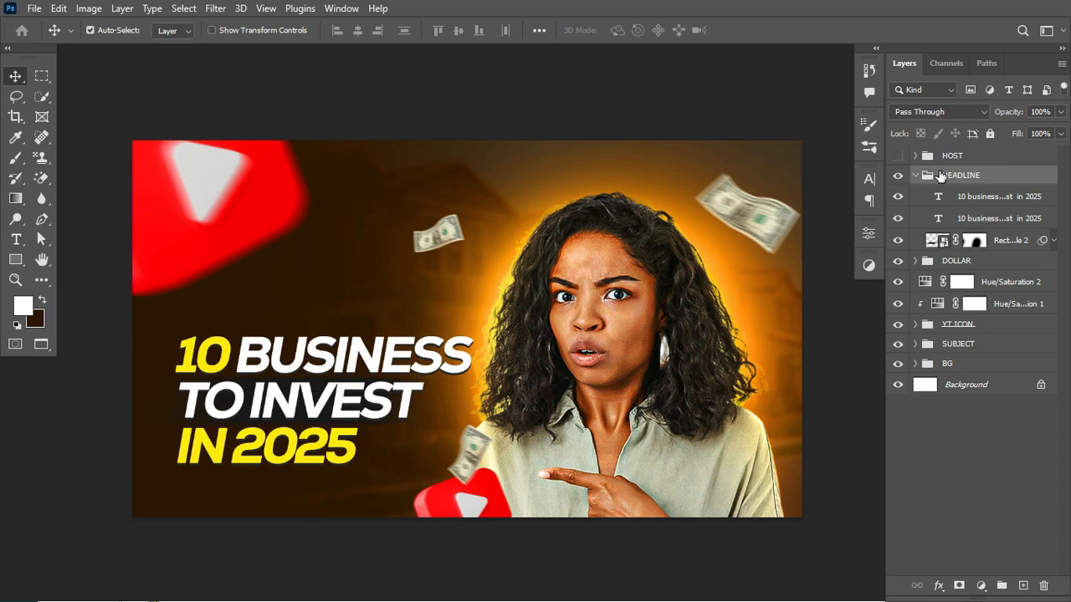
- Examine the headline's character settings and the text colour of the number 10, cancelling the colour and text edits
click(869, 178)
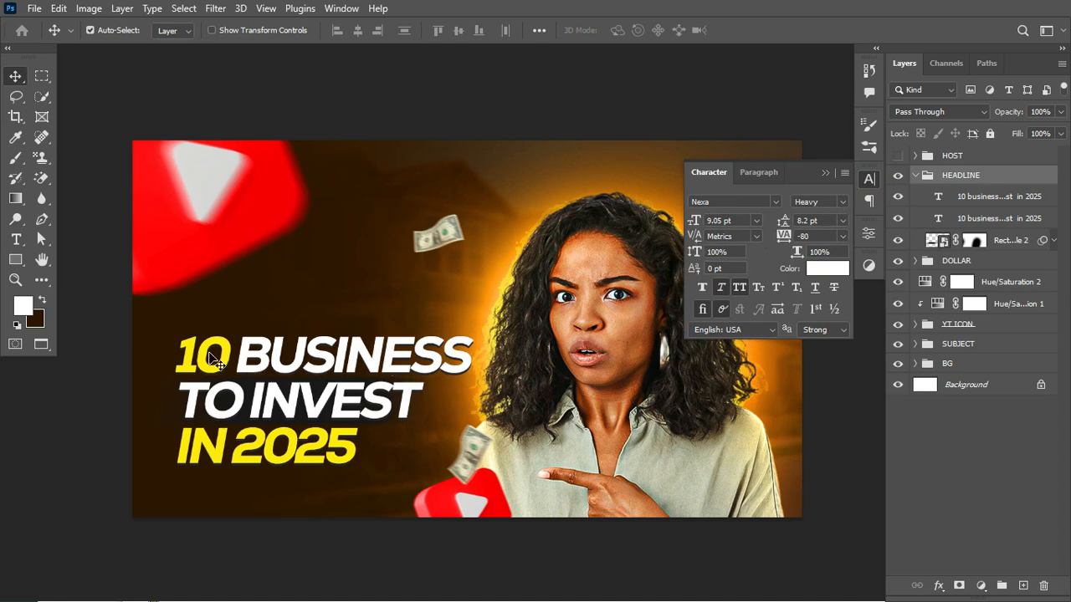
key(t)
drag(228, 353, 173, 356)
click(626, 29)
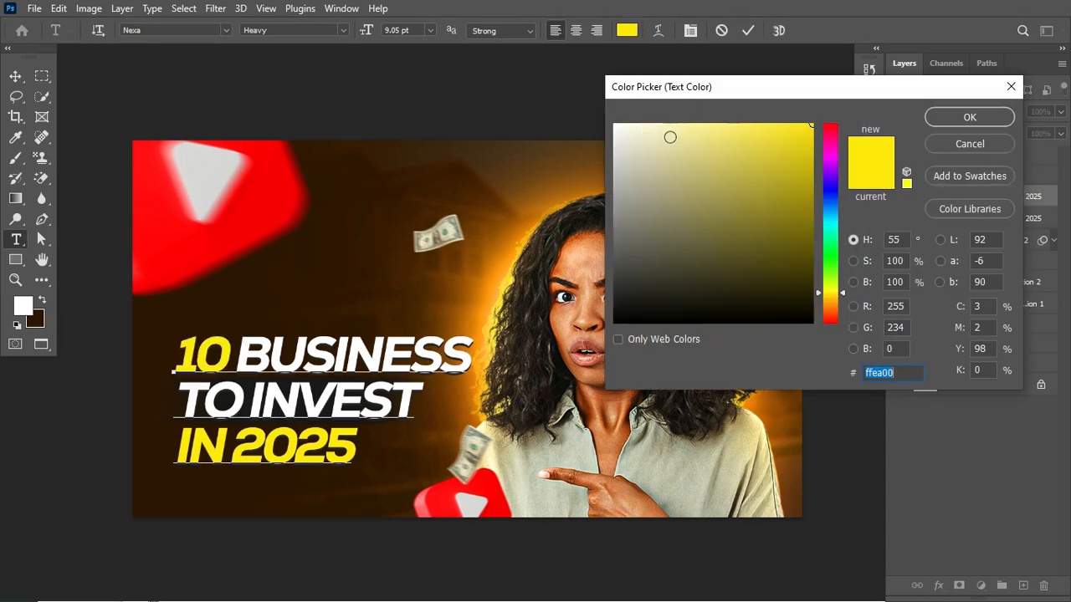
click(965, 142)
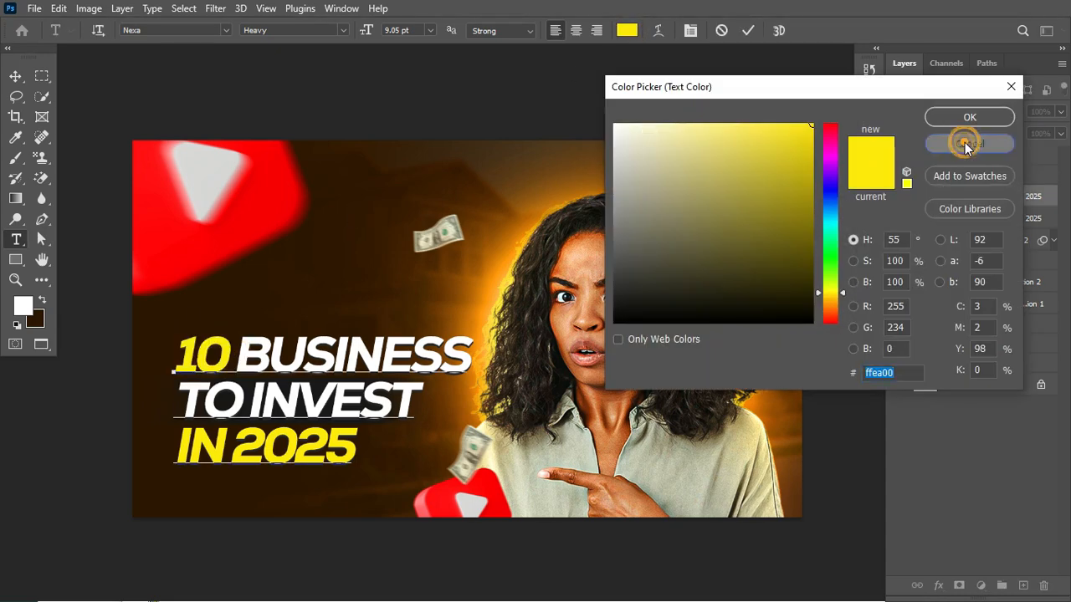
click(838, 268)
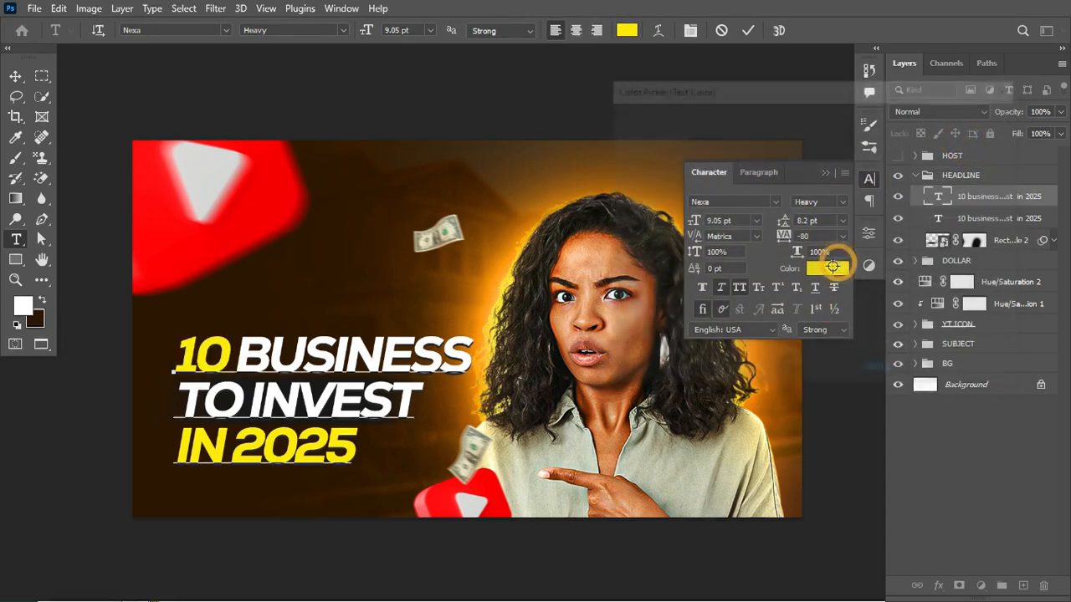
click(984, 145)
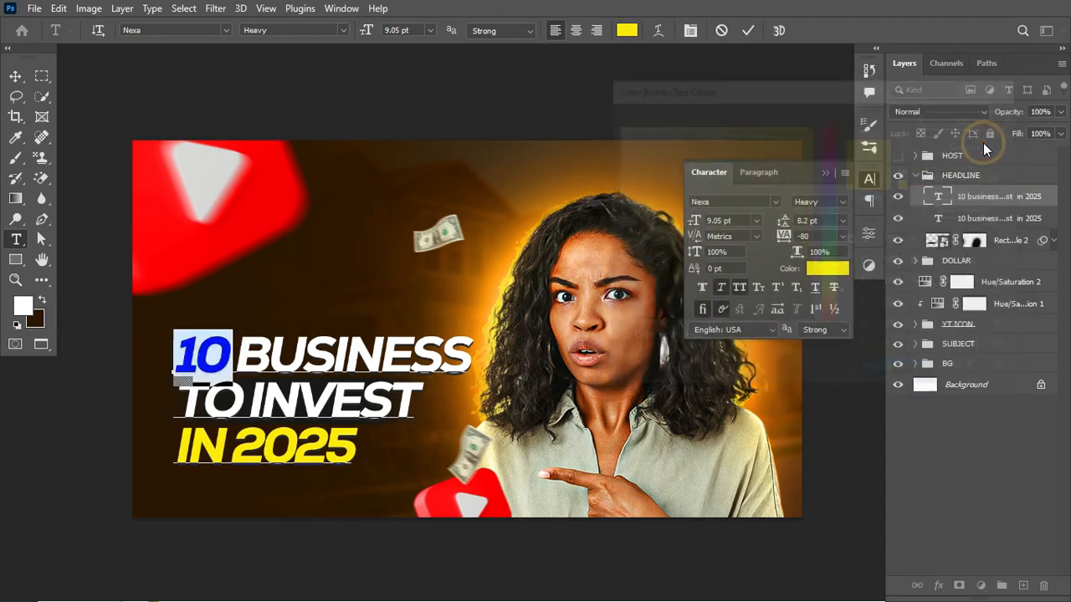
click(721, 30)
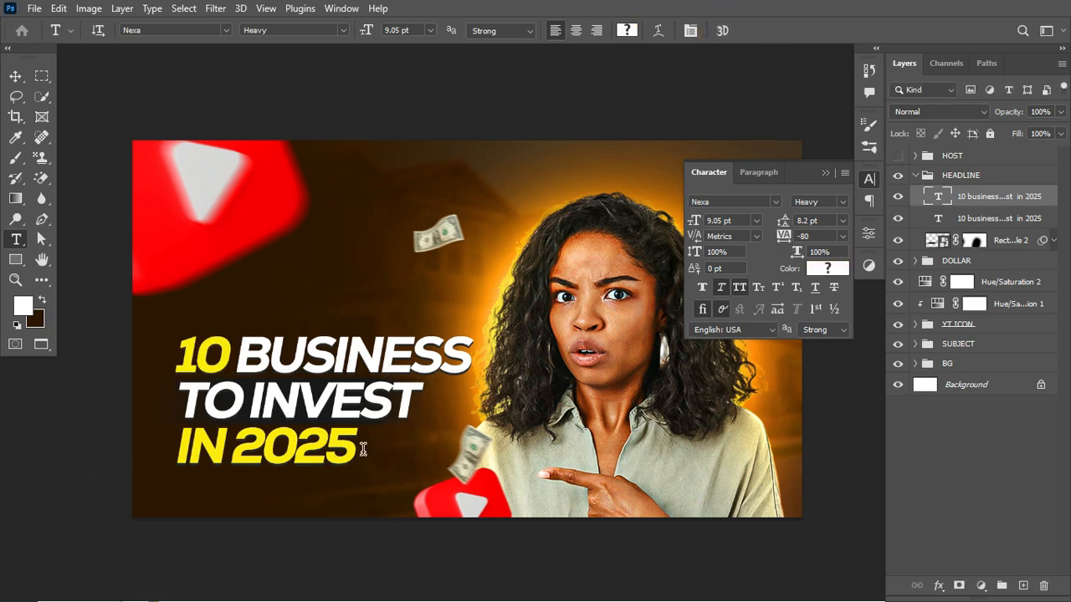
click(825, 171)
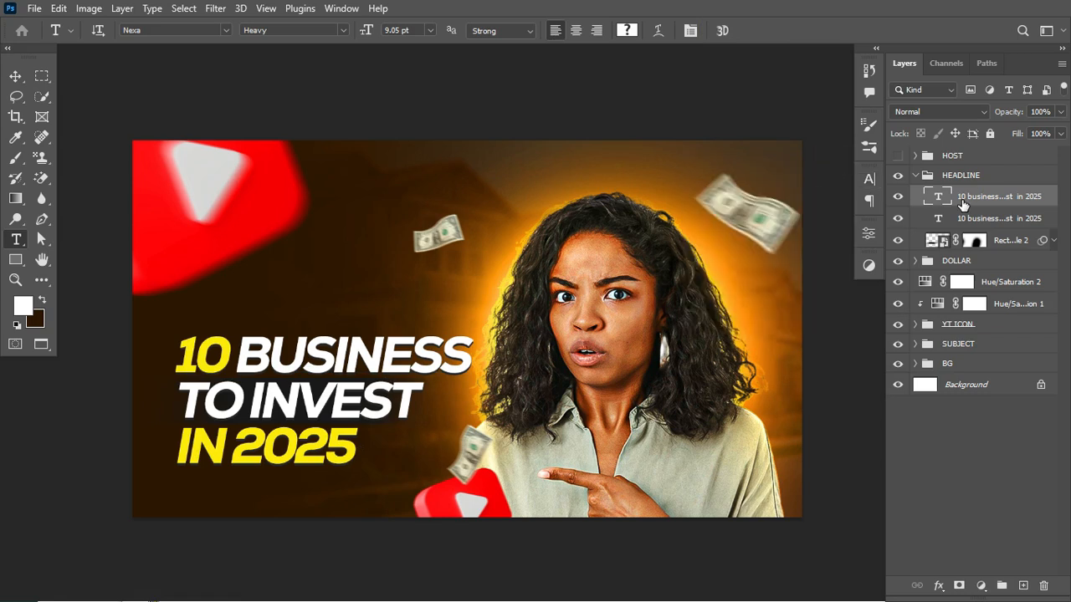
- Examine the dark duplicate headline layer by toggling the layers' visibility, then inspect its character settings and text colour, leaving them unchanged
click(898, 198)
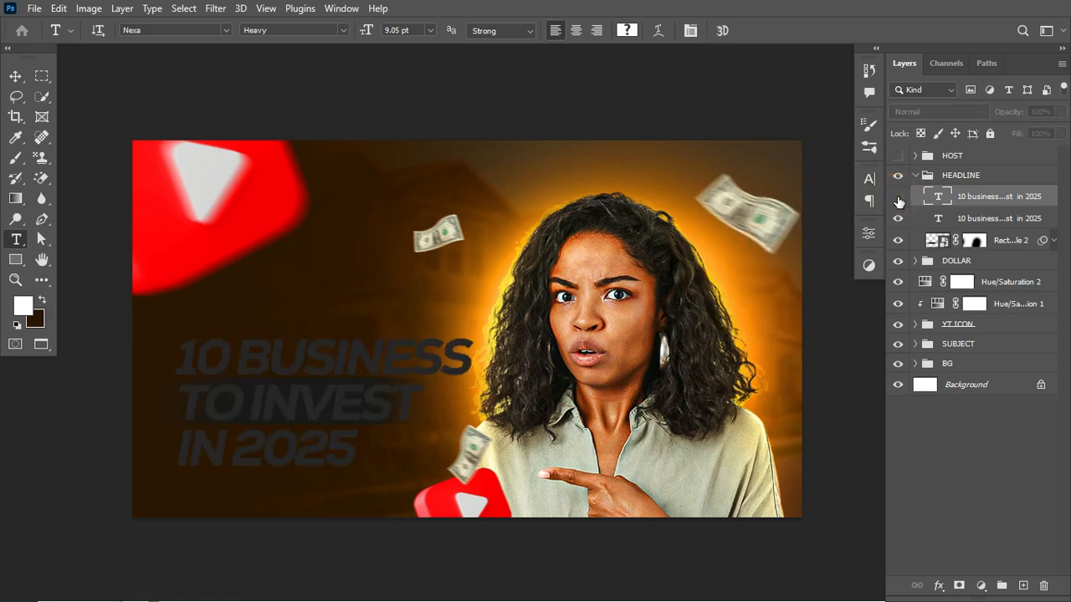
click(897, 198)
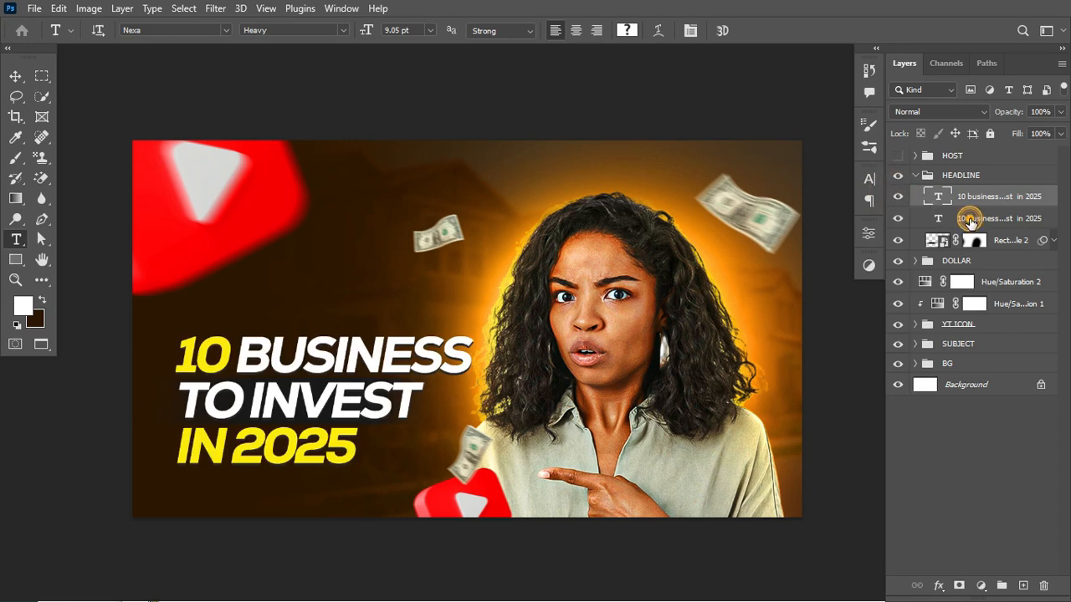
click(971, 219)
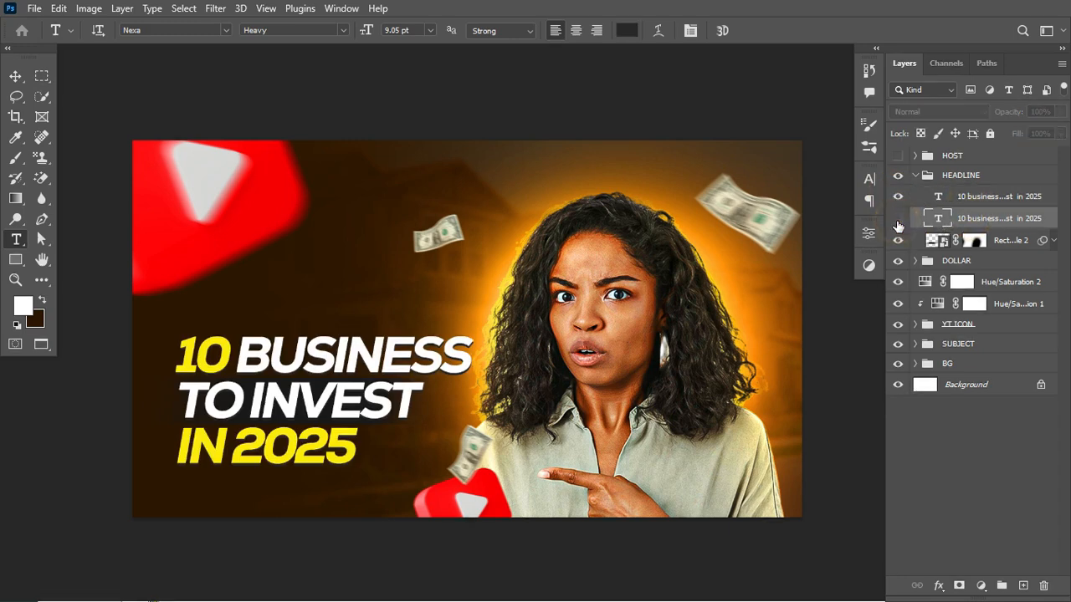
click(868, 180)
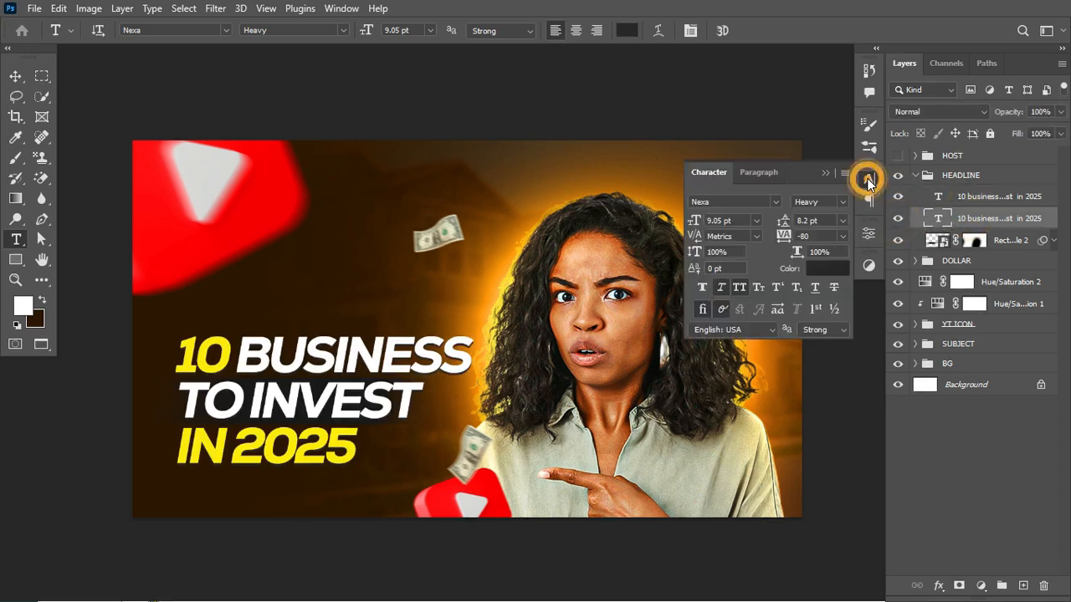
click(831, 267)
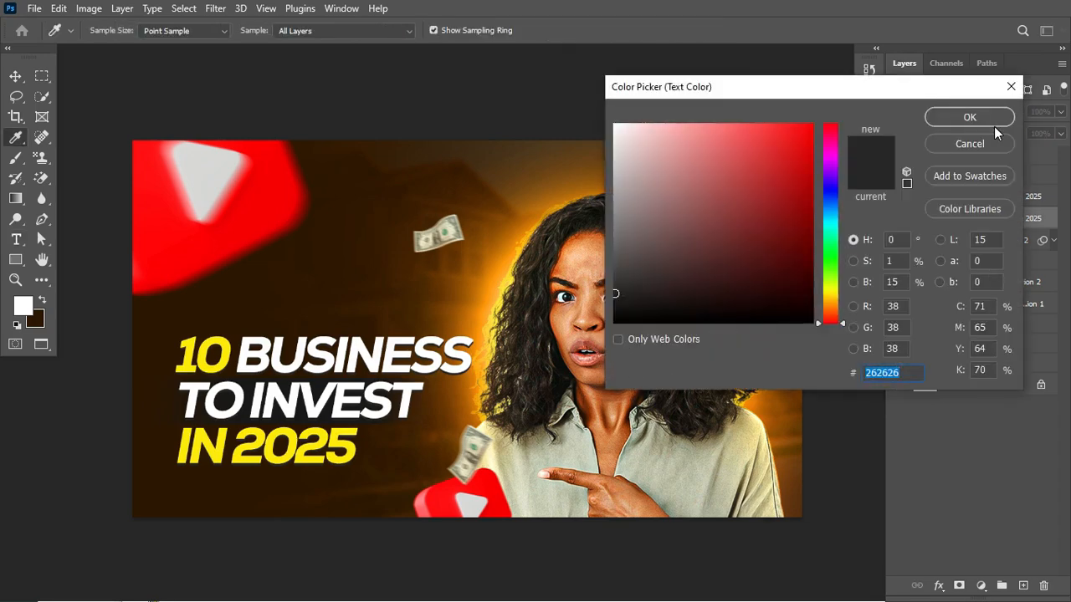
click(904, 374)
click(953, 117)
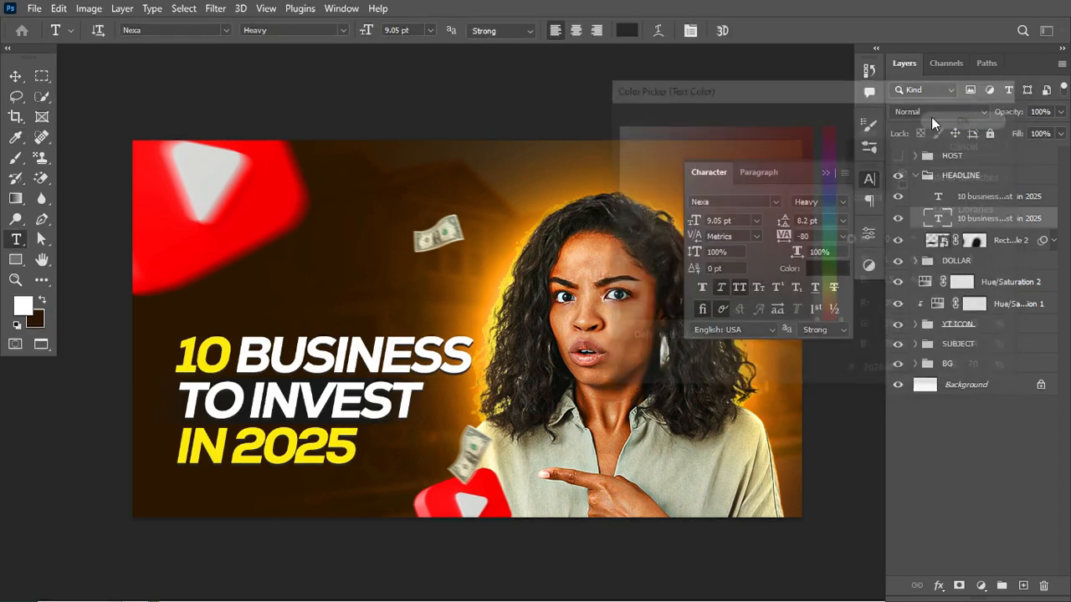
- Collapse the HEADLINE group, then show and select the HOST group
click(915, 175)
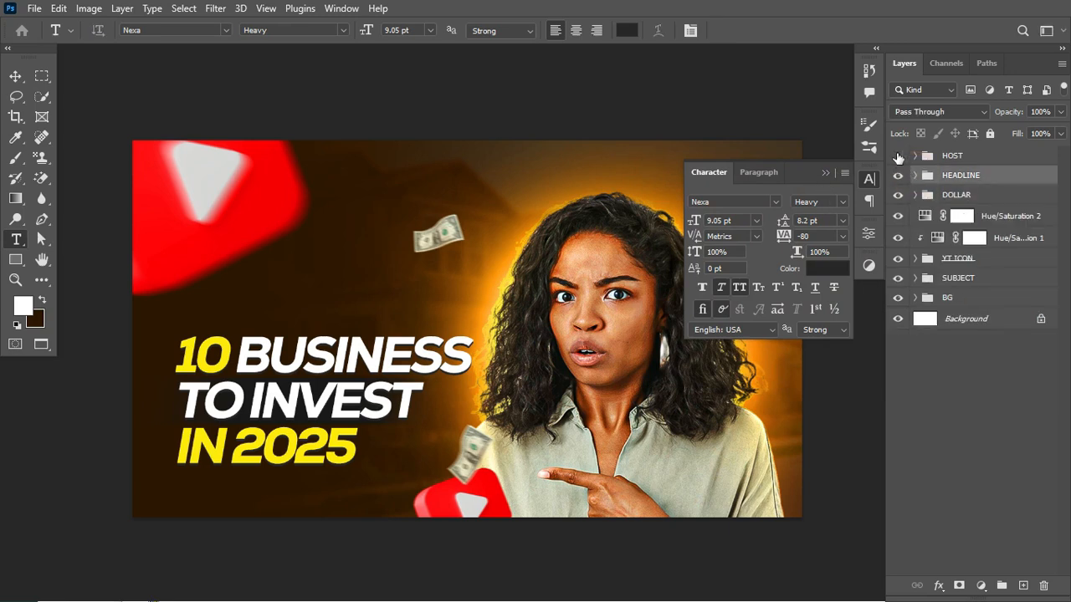
click(897, 156)
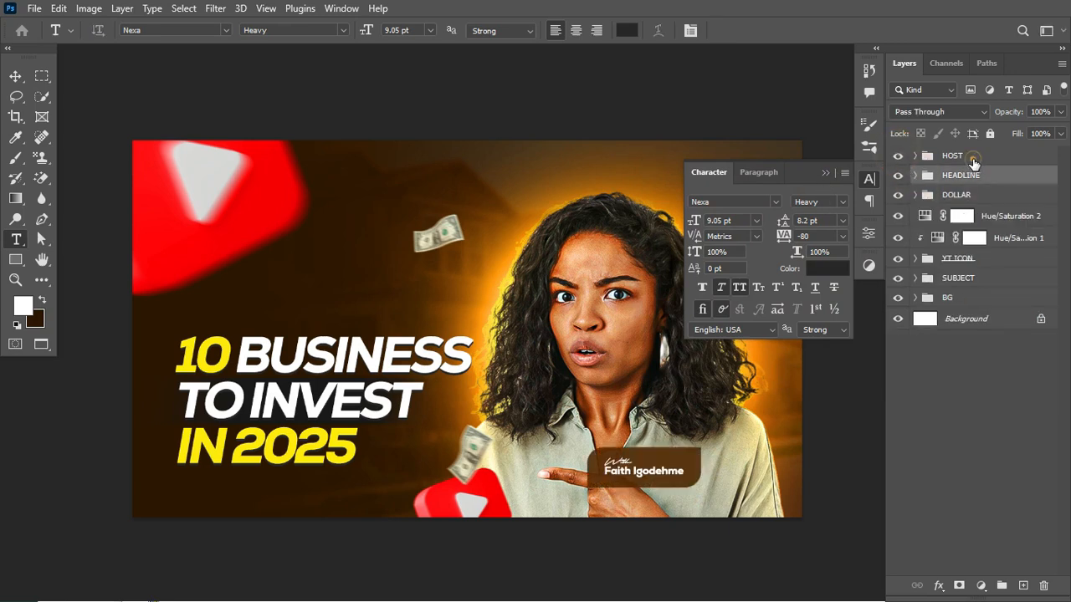
click(969, 157)
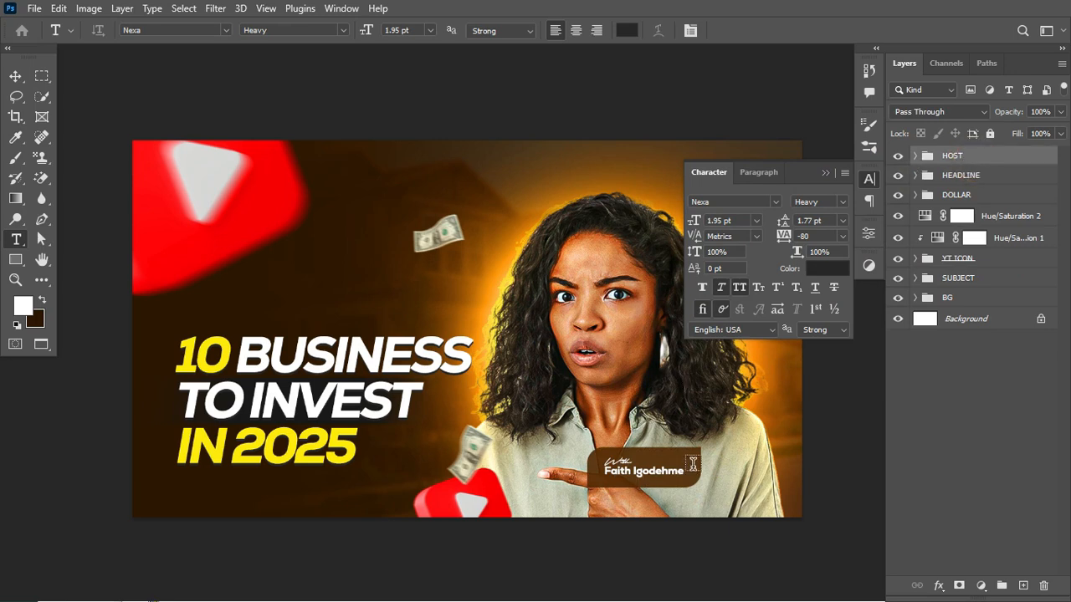
- Examine the font settings of the word With and the host's name in the host label, keeping the text unchanged
click(621, 459)
key(ctrl+Return)
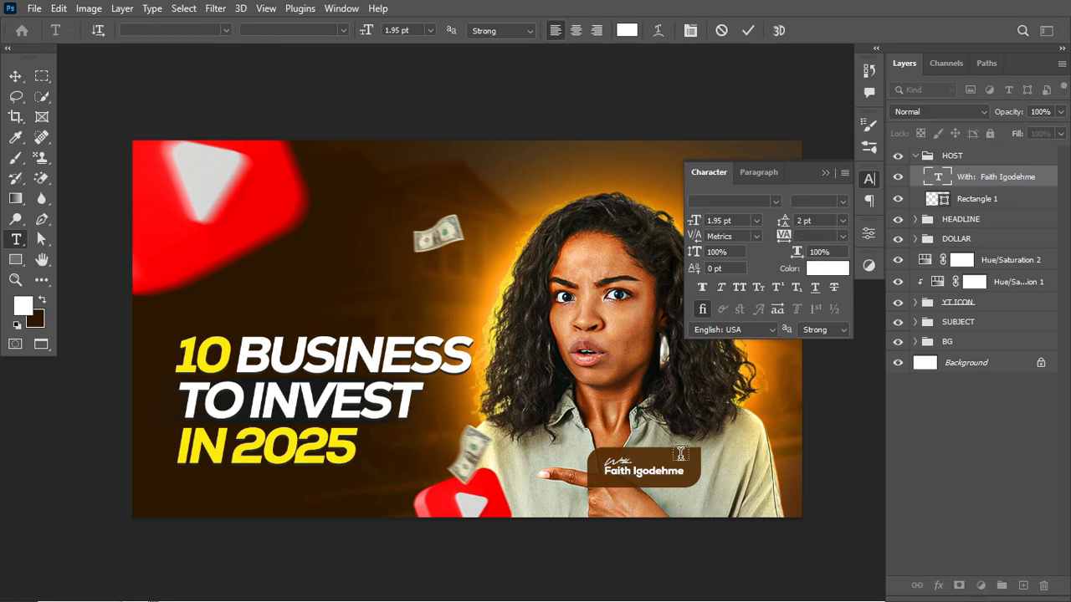
click(651, 471)
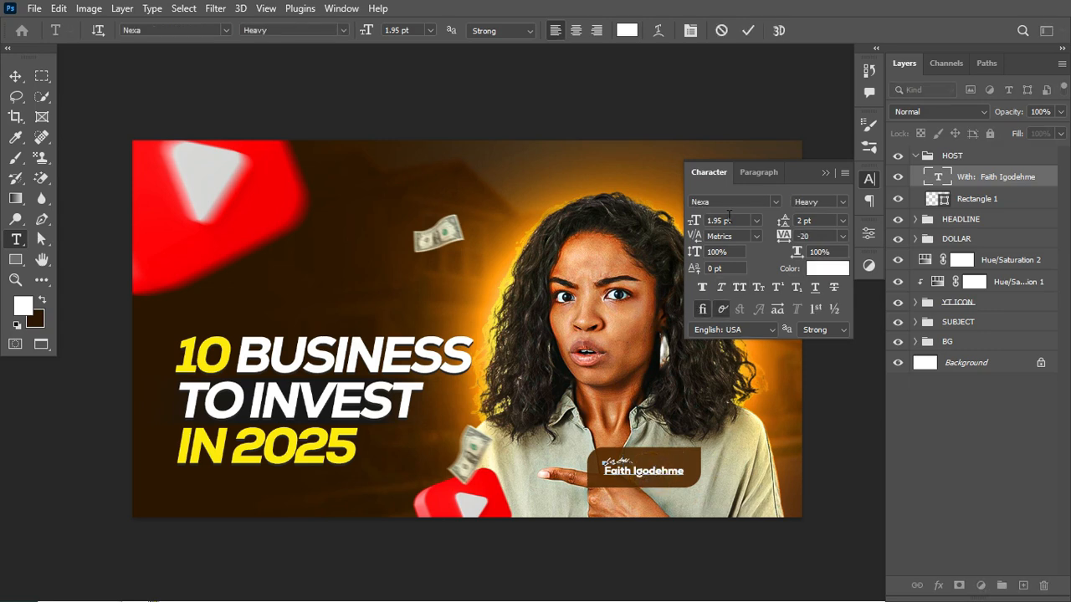
click(824, 171)
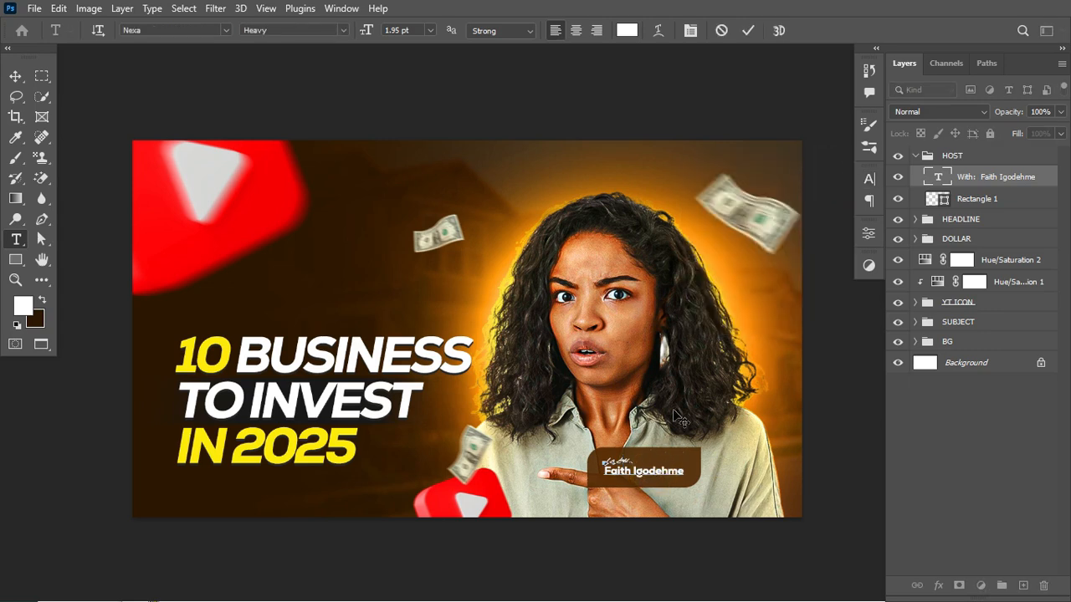
key(ctrl+Return)
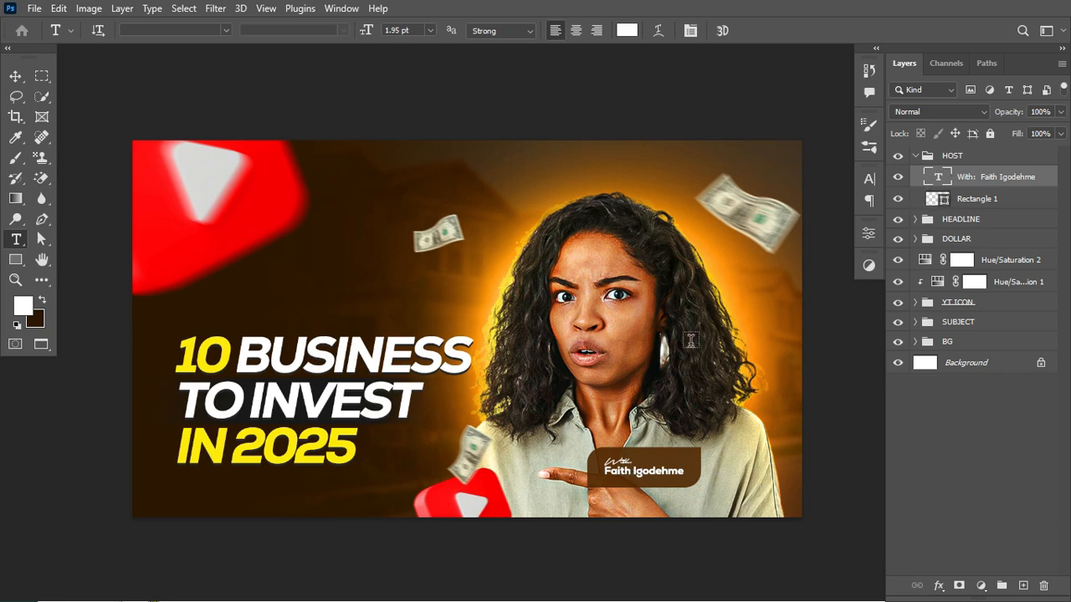
- Draw a white rectangle about 331 x 107 px over the top of the woman's head and show its corner properties
click(15, 260)
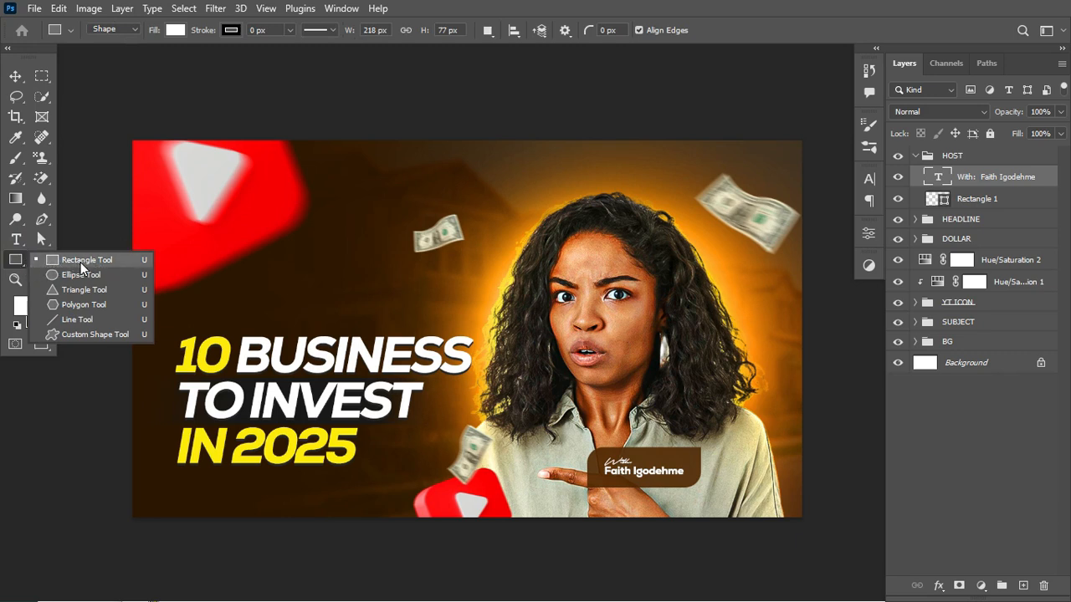
click(80, 262)
drag(499, 172, 672, 225)
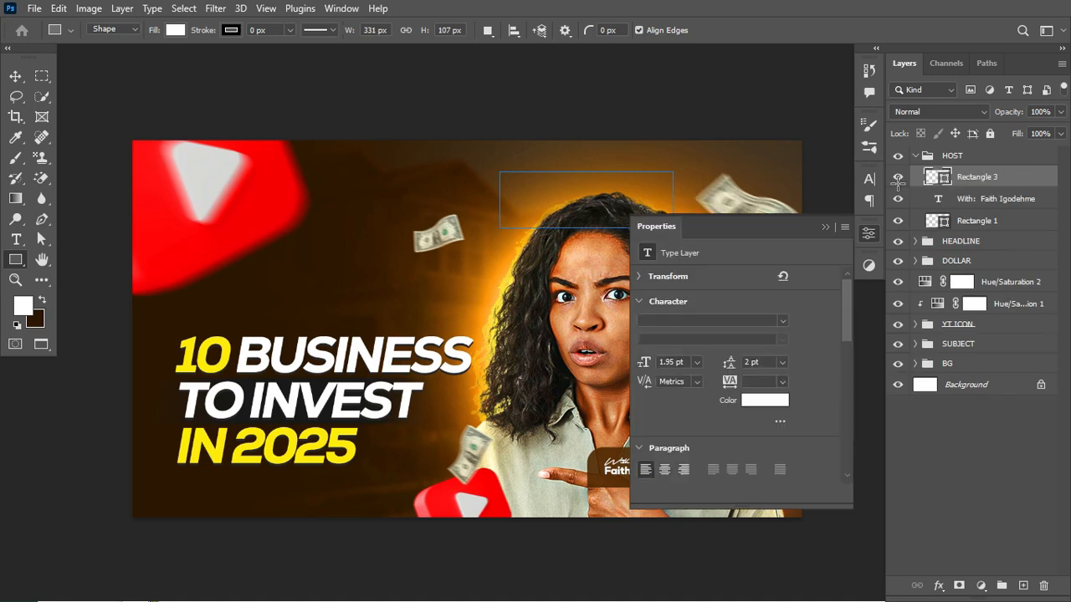
click(872, 235)
click(871, 235)
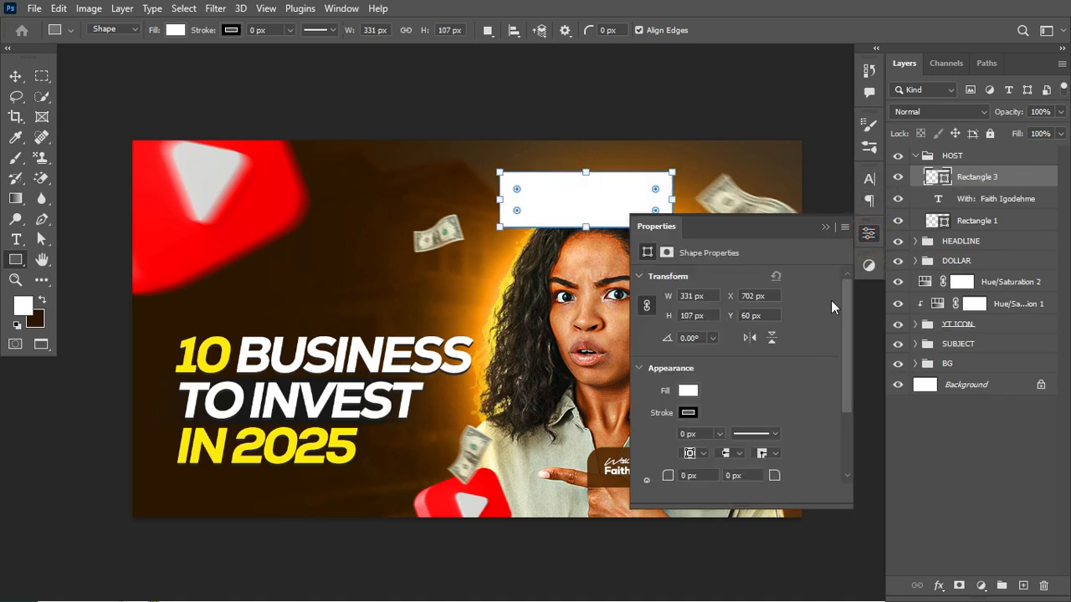
drag(847, 307, 847, 333)
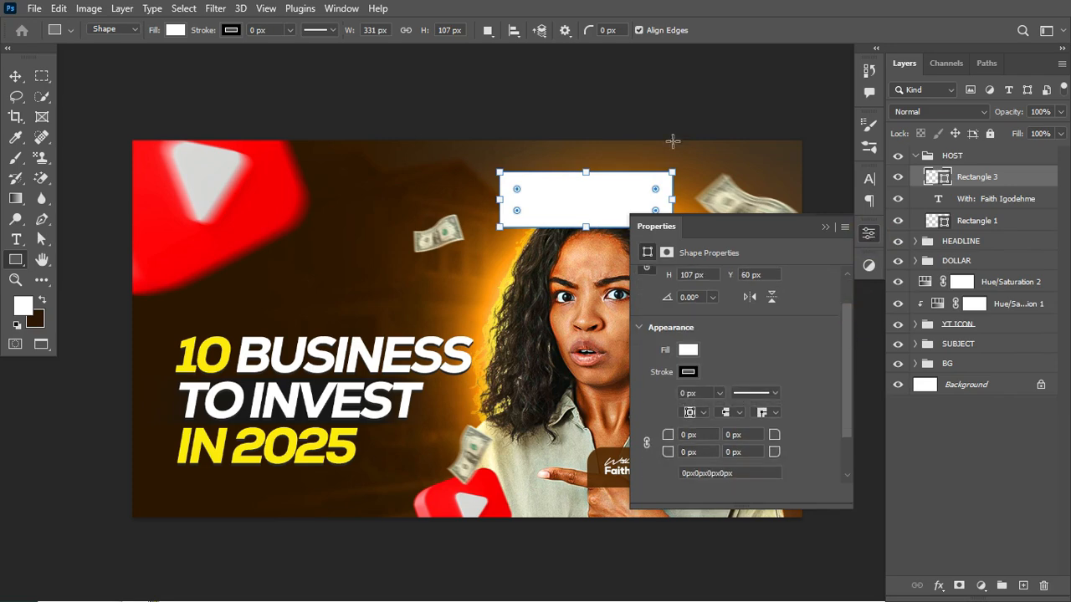
- Try rounding all linked corners of the white rectangle to 53 px, and undo the rounding
click(339, 9)
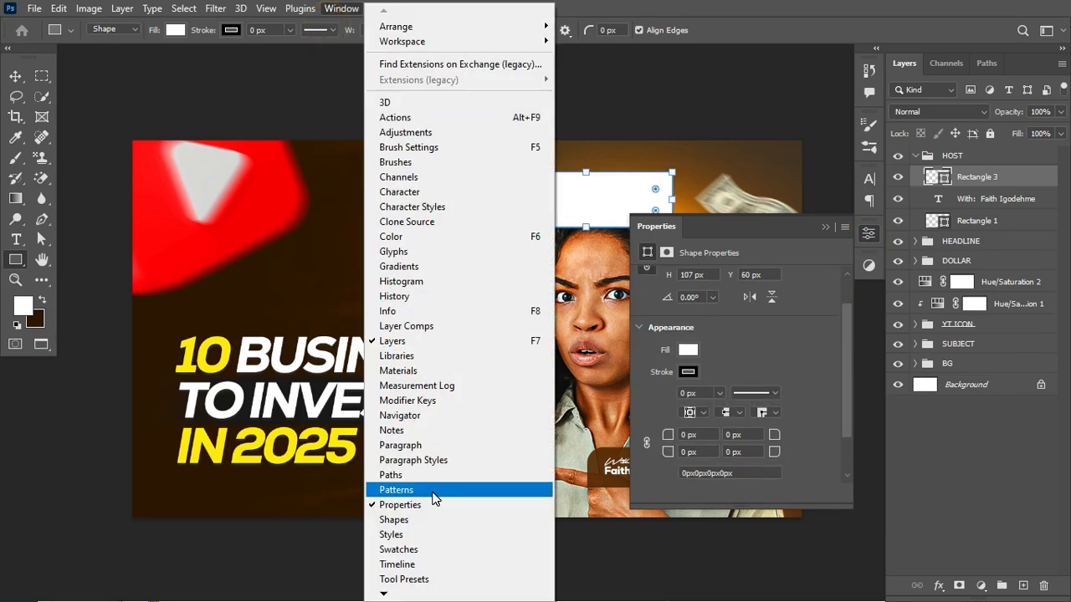
drag(844, 329, 844, 349)
click(647, 413)
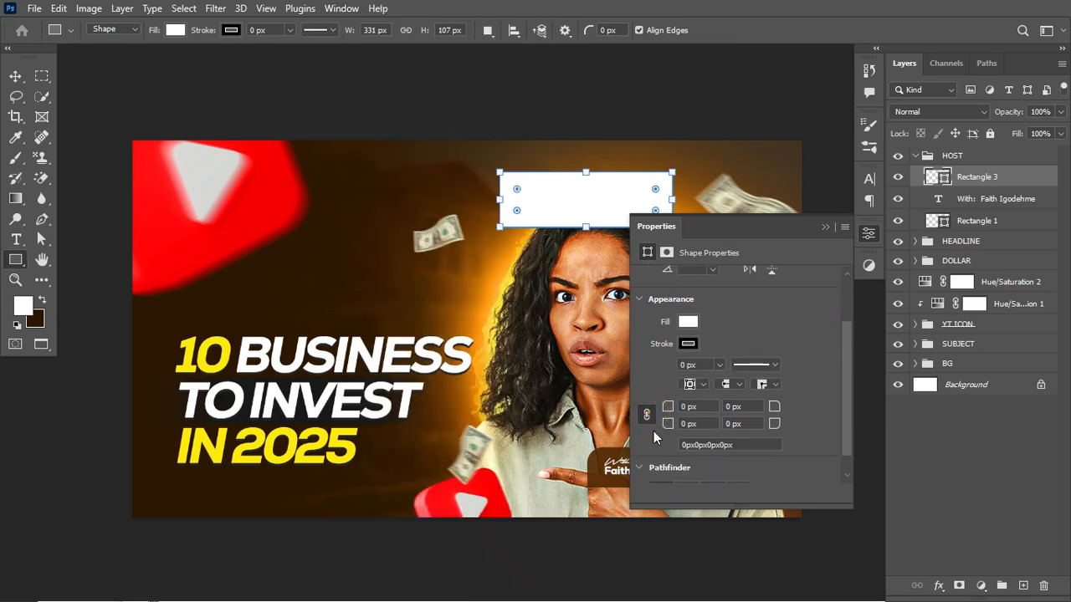
click(646, 415)
click(646, 413)
drag(667, 407, 713, 409)
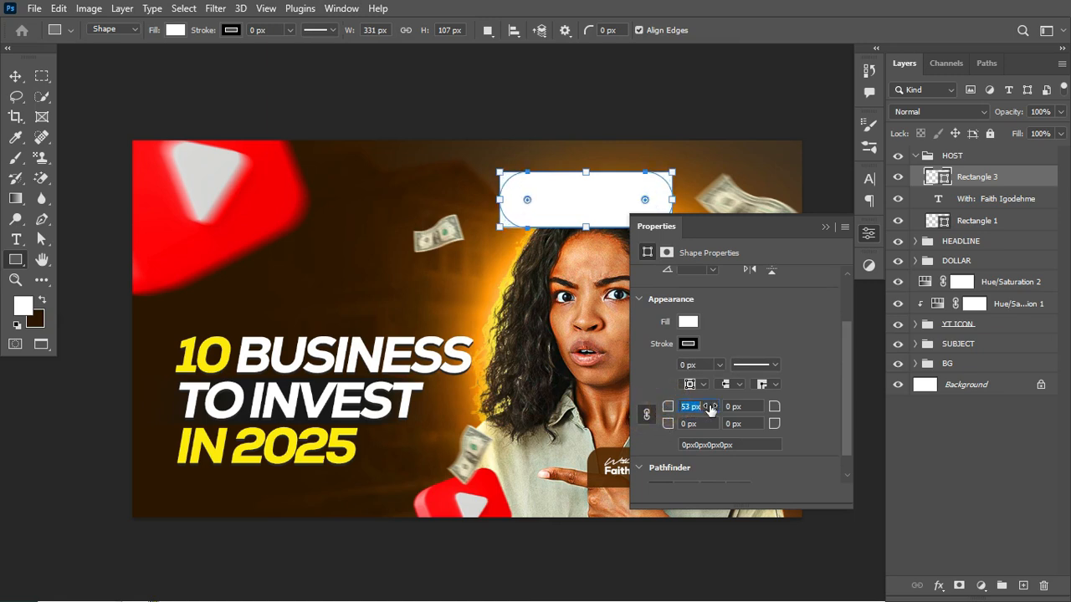
key(ctrl+z)
- Unlink the rectangle's corner radii and round its upper-left corner to 29 px and lower-right corner to 30 px
click(645, 416)
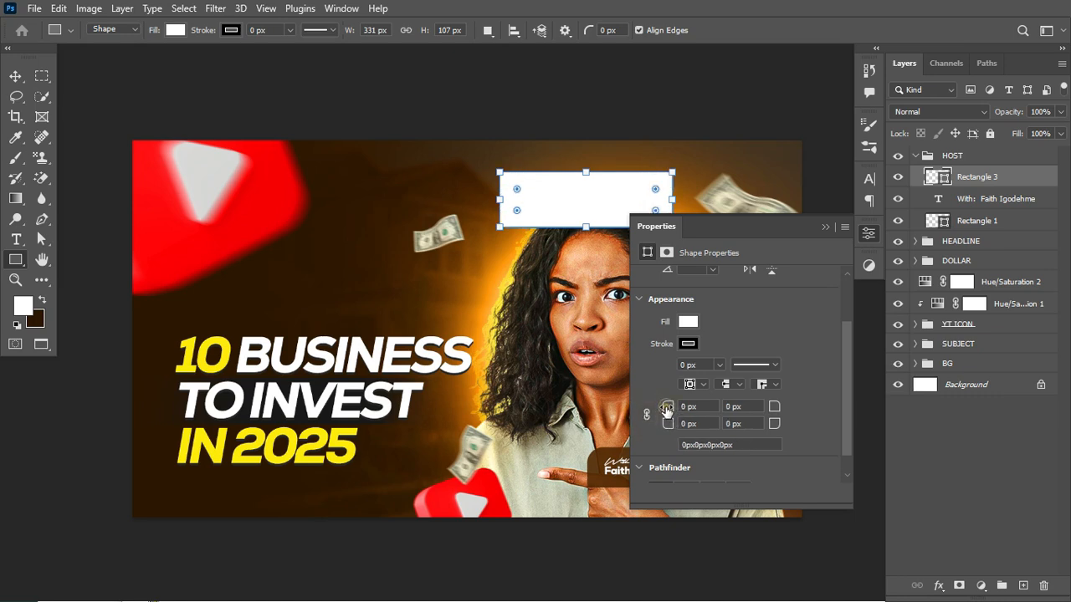
drag(667, 409, 688, 414)
mouse_move(778, 426)
mouse_down()
mouse_move(762, 430)
mouse_move(784, 429)
mouse_up()
scroll(553, 211, down, 3)
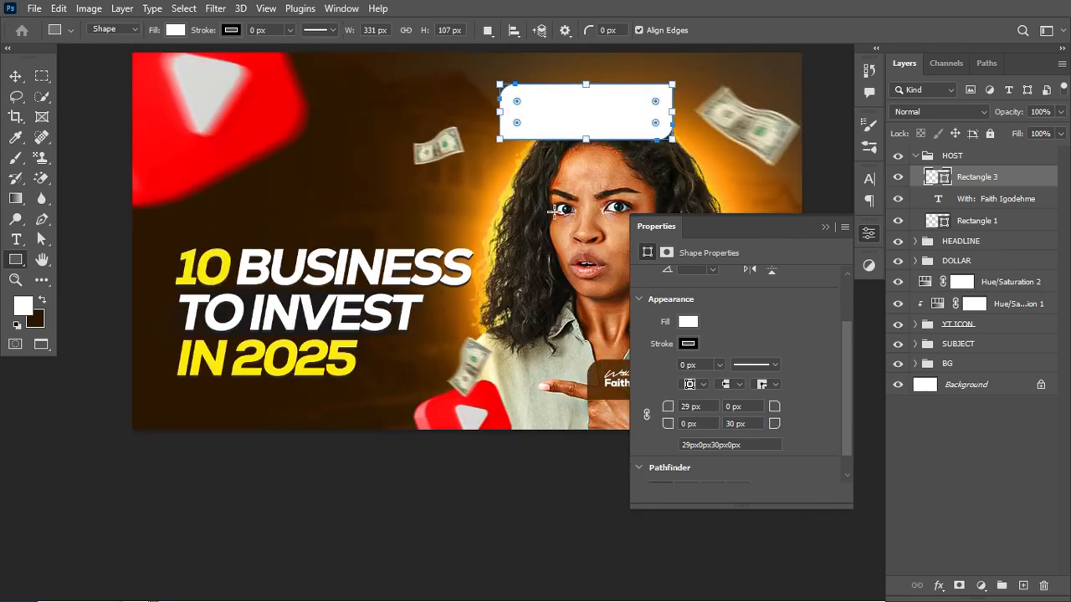
- Close the shape properties and delete the white rectangle above the woman
click(825, 227)
key(Delete)
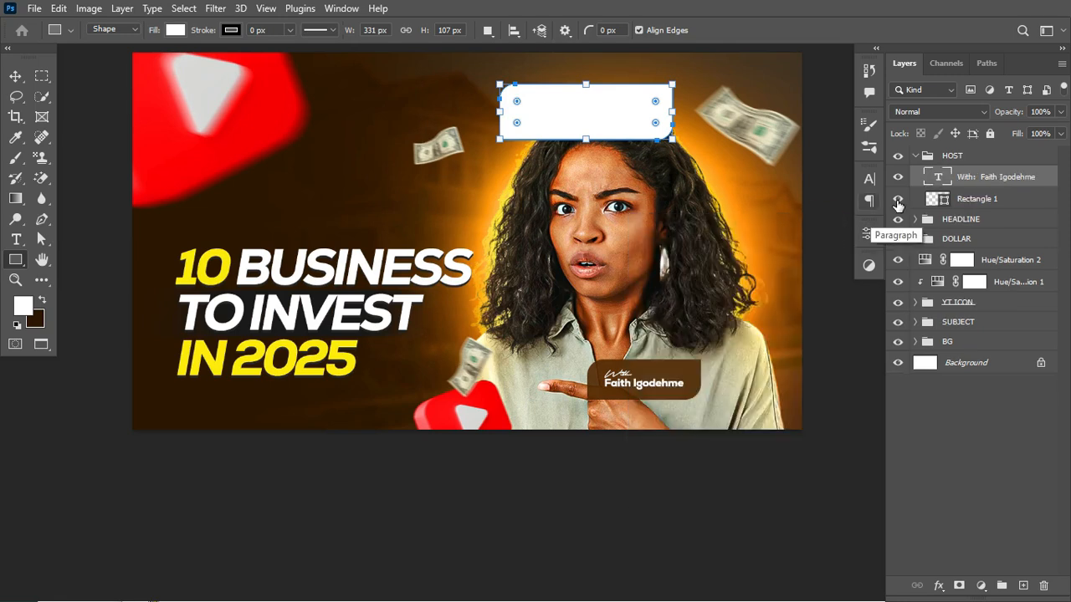
key(v)
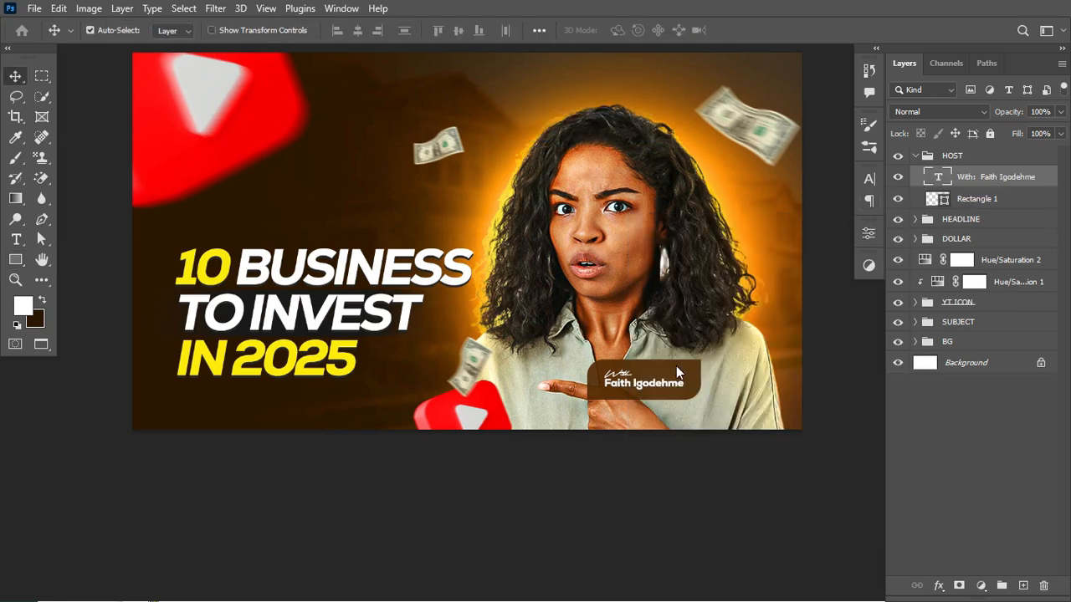
- Try sampling other fill colours, such as dark brown 2d1700, for the host label's Rectangle 1, cancelling the colour change
click(997, 199)
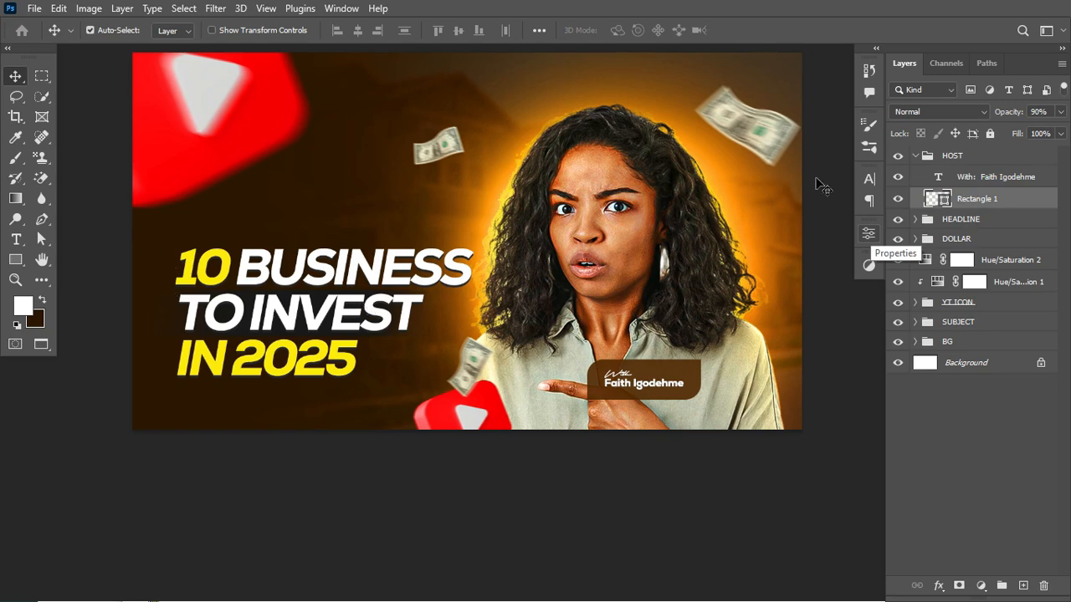
double_click(933, 198)
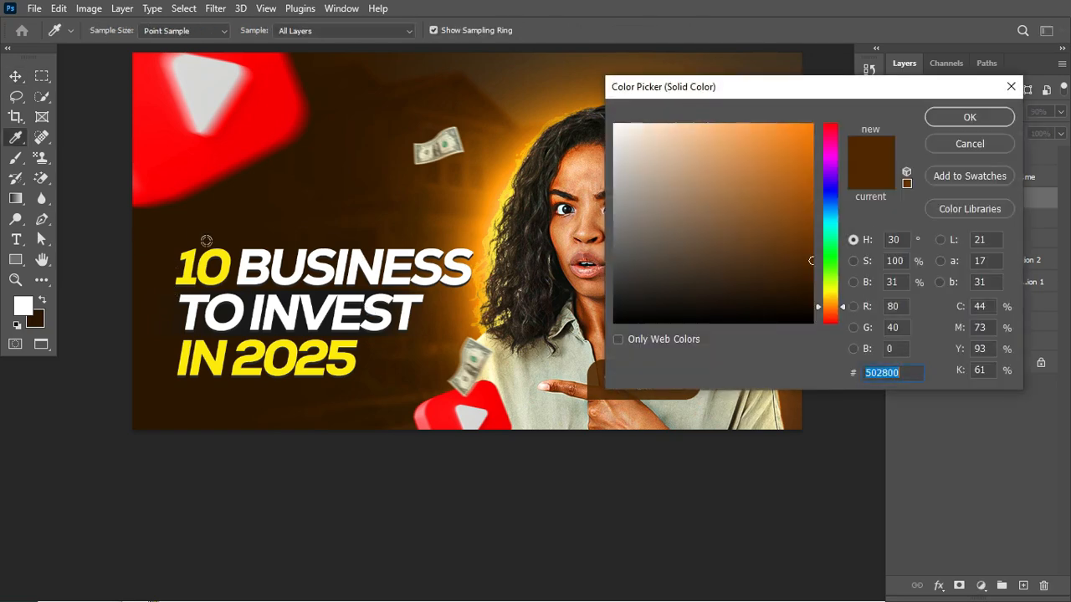
click(164, 233)
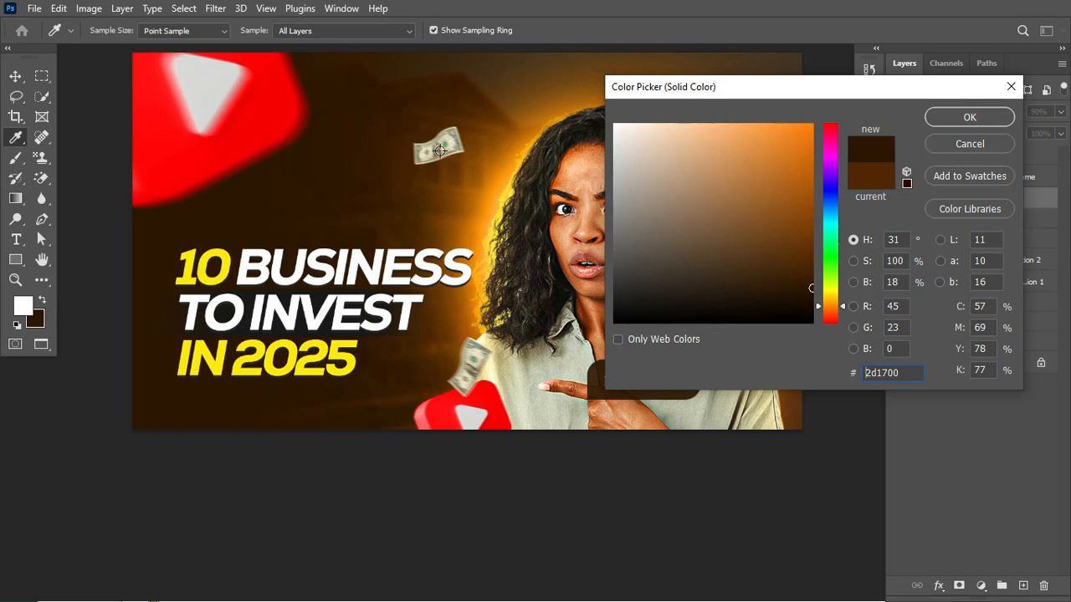
click(408, 106)
drag(378, 107, 727, 112)
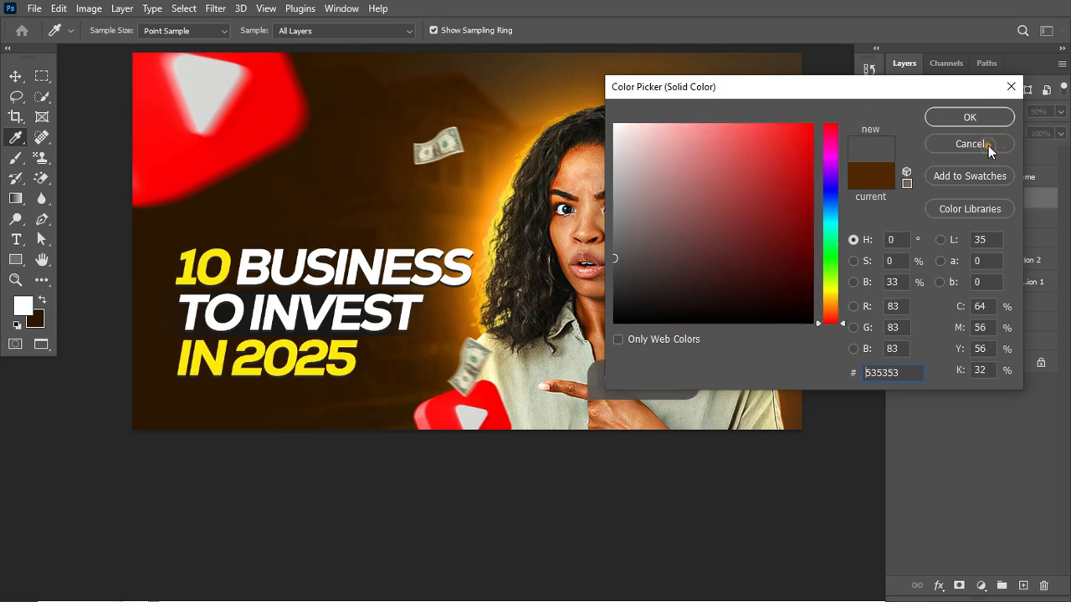
click(988, 145)
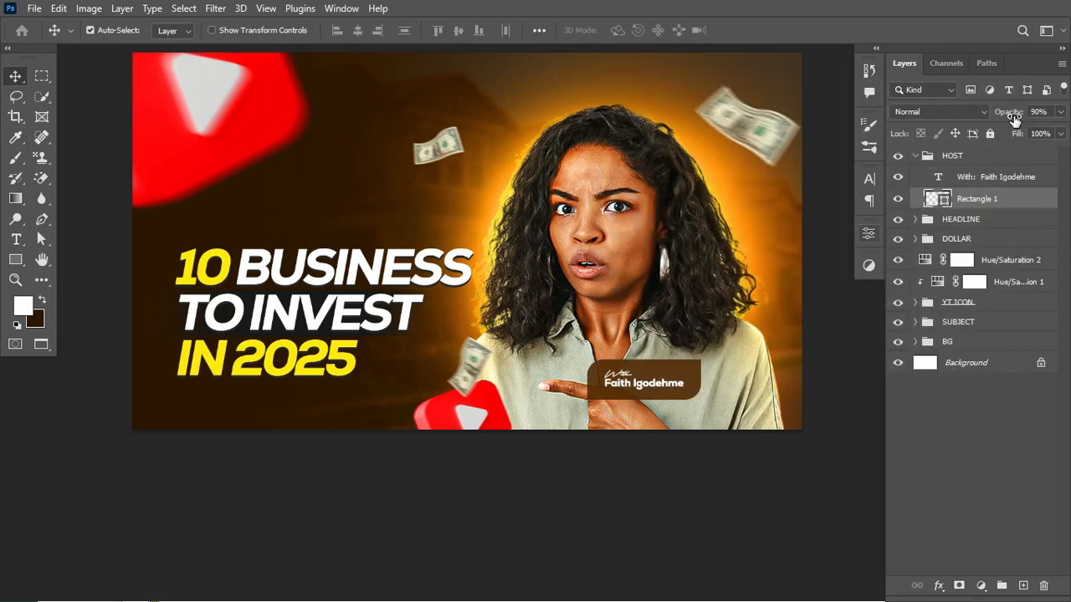
- Select the SUBJECT group
scroll(701, 299, up, 3)
scroll(701, 300, down, 1)
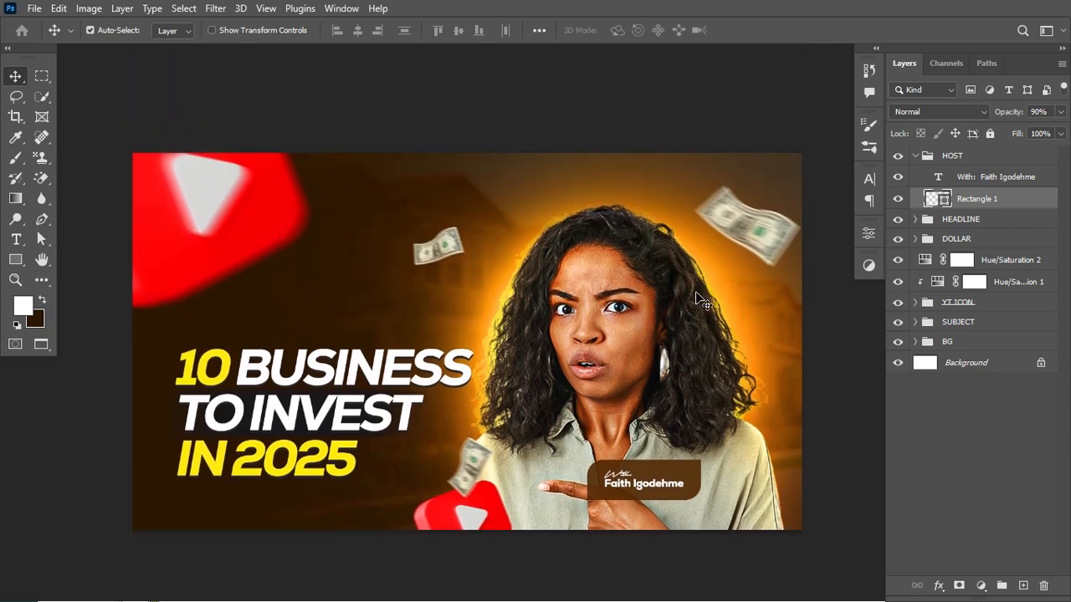
click(1004, 322)
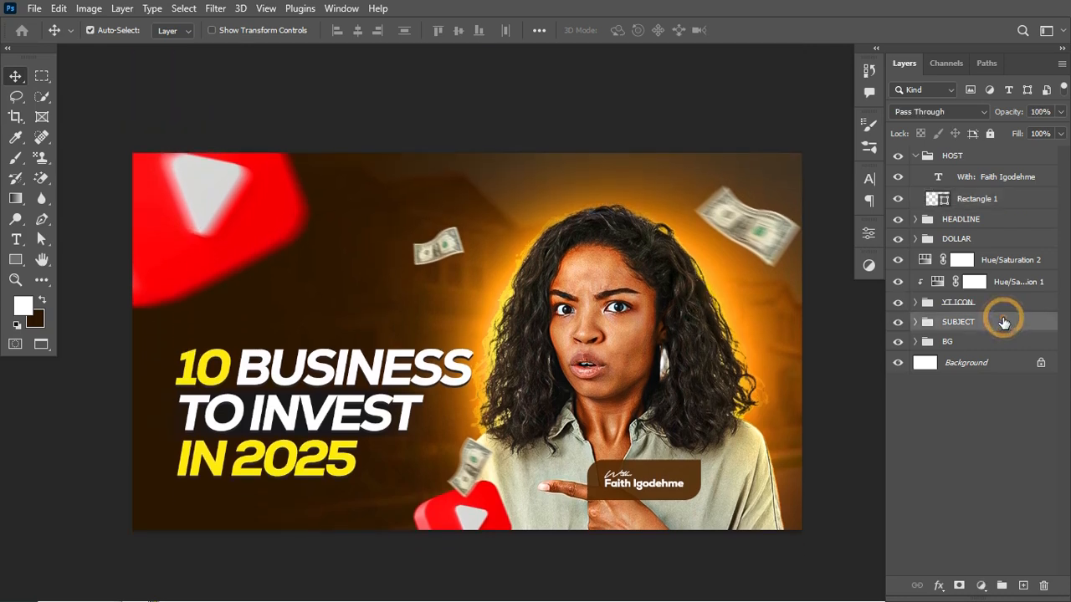